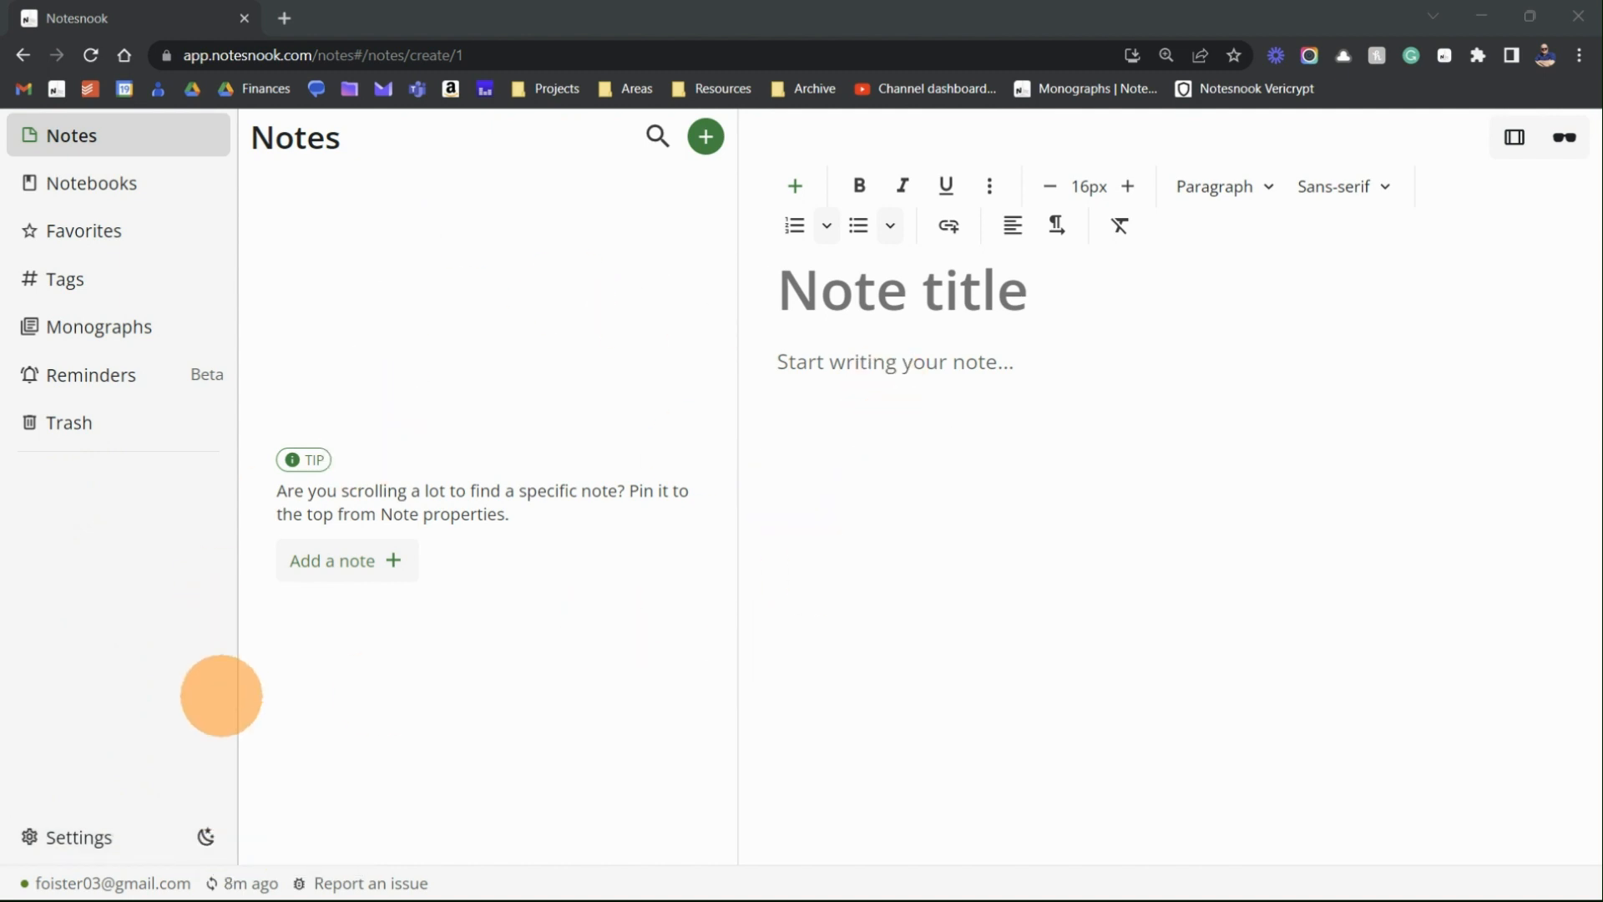
- Switch the interface to dark mode and return it to light mode
click(205, 837)
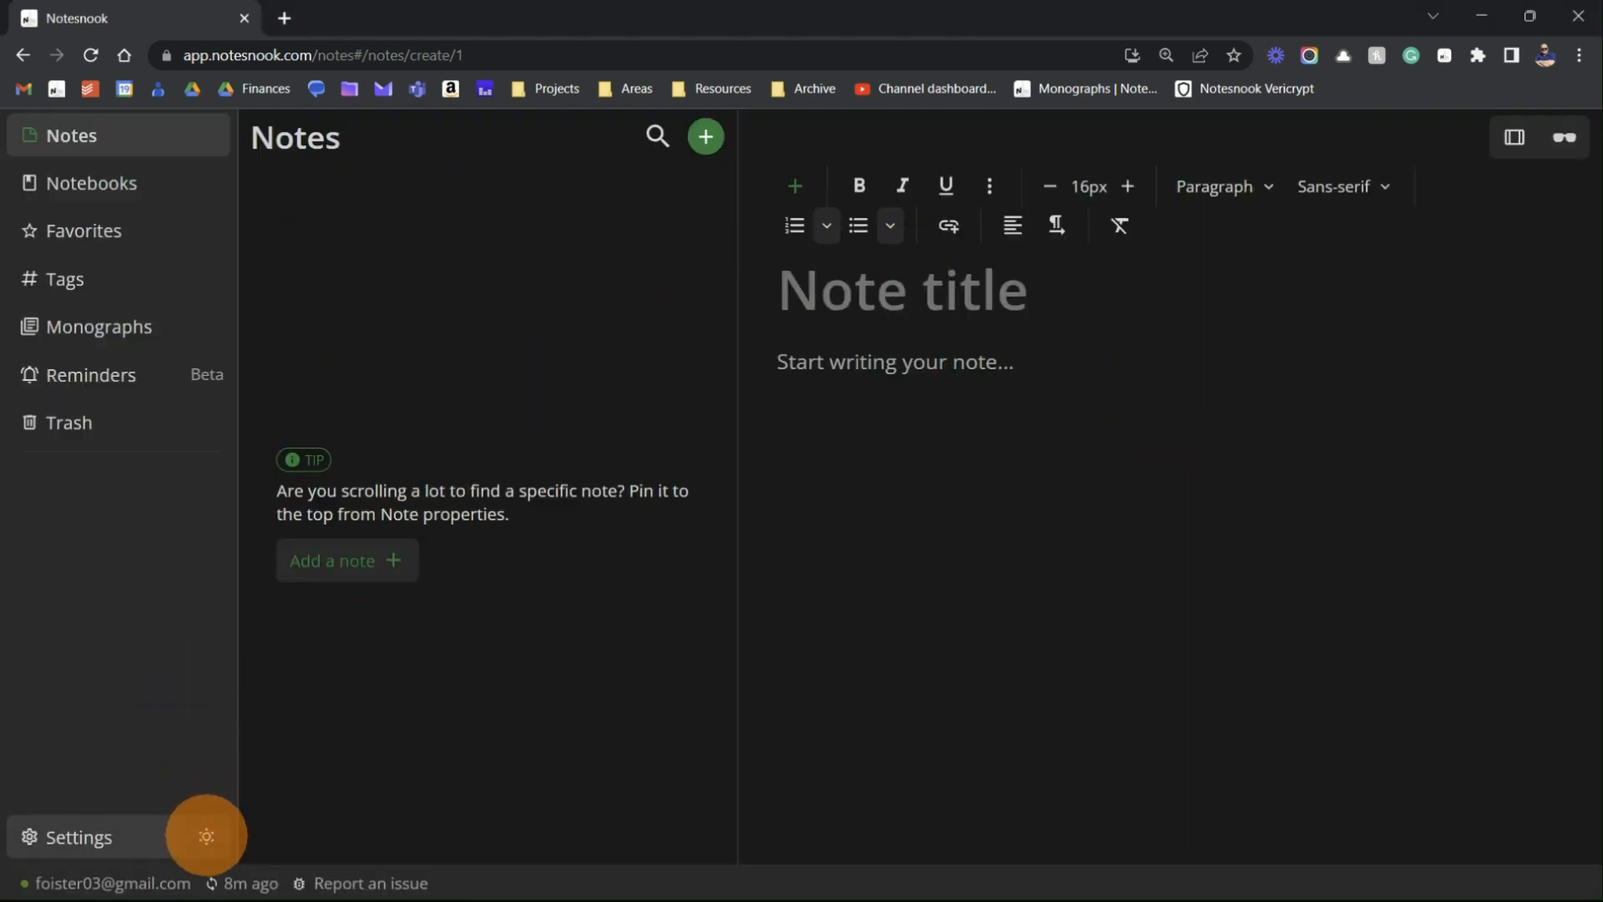
click(205, 836)
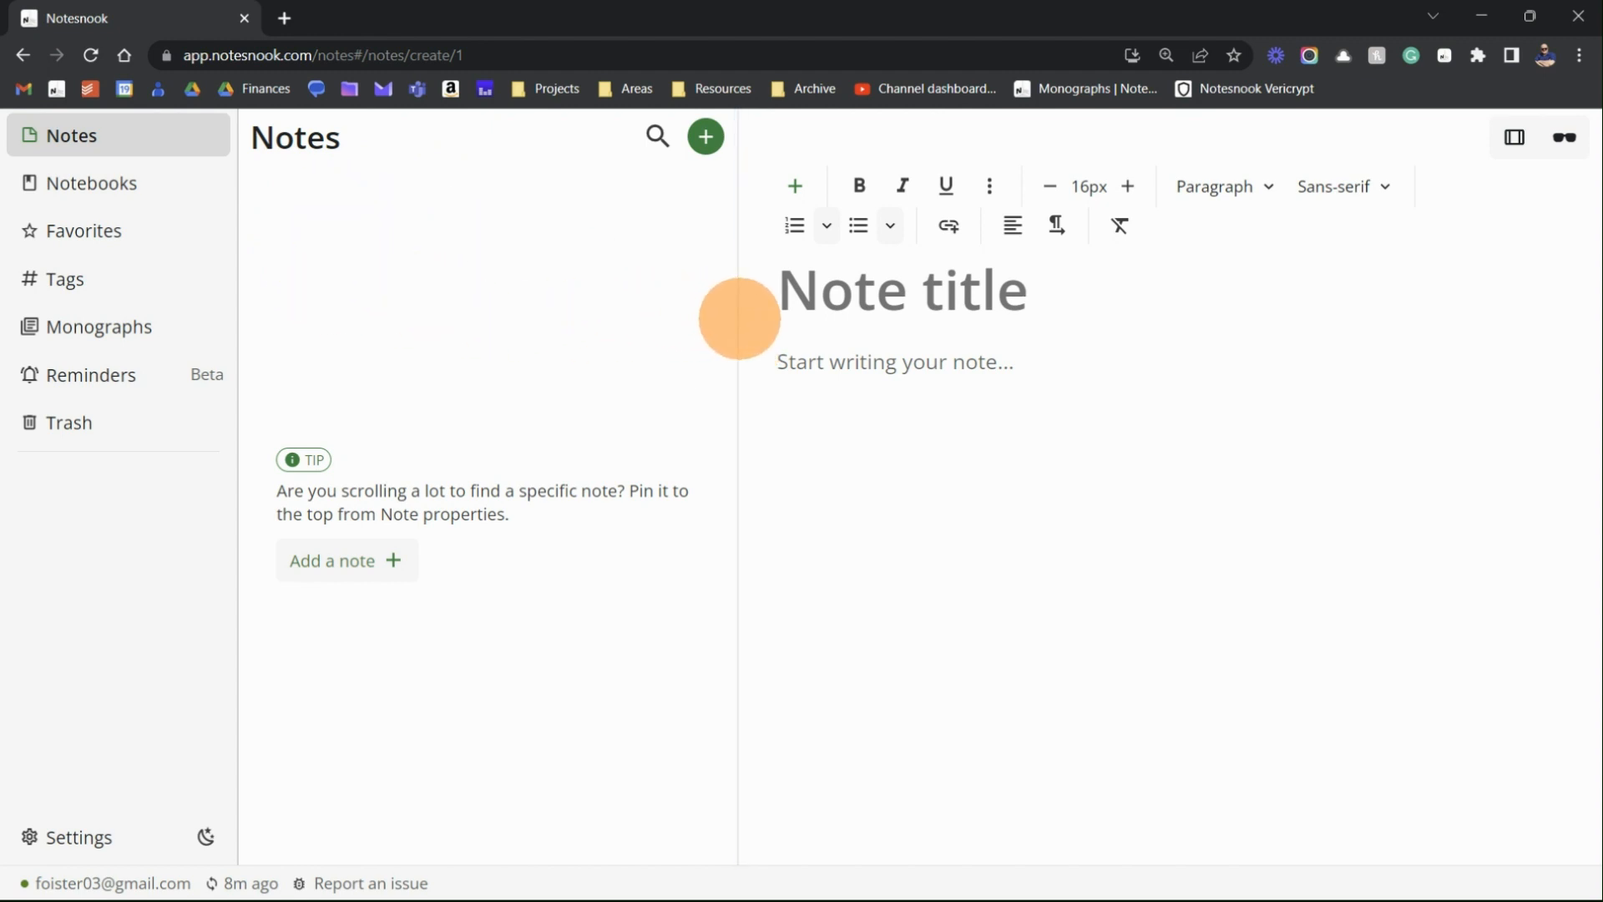
- Narrow the notes list pane to give the note editor more width
drag(738, 314, 604, 314)
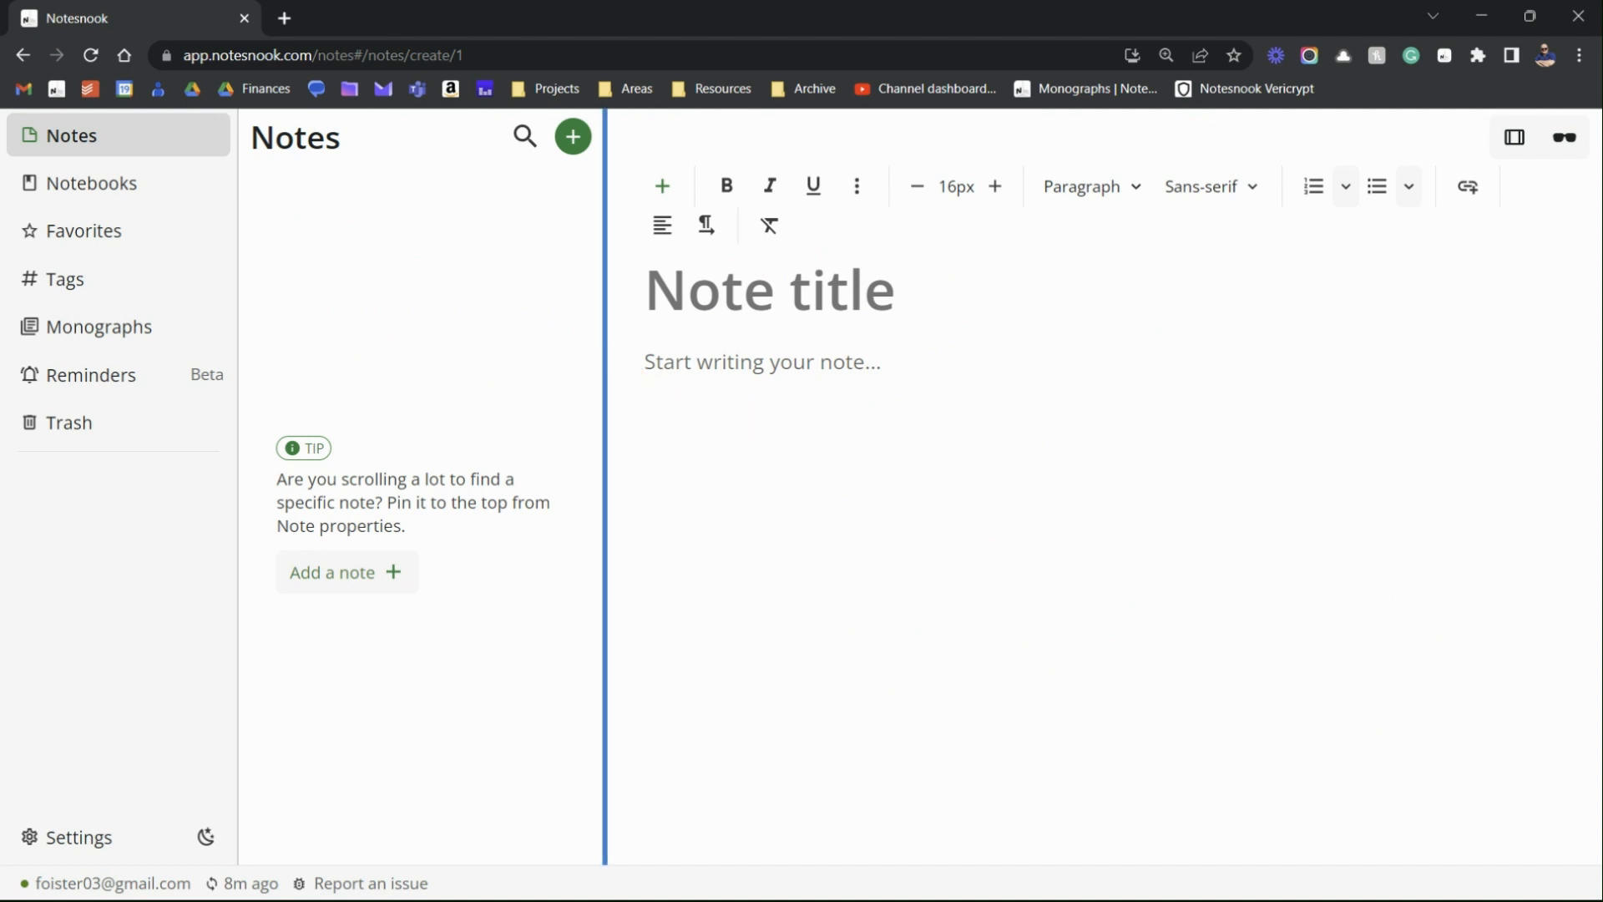
drag(605, 393, 580, 393)
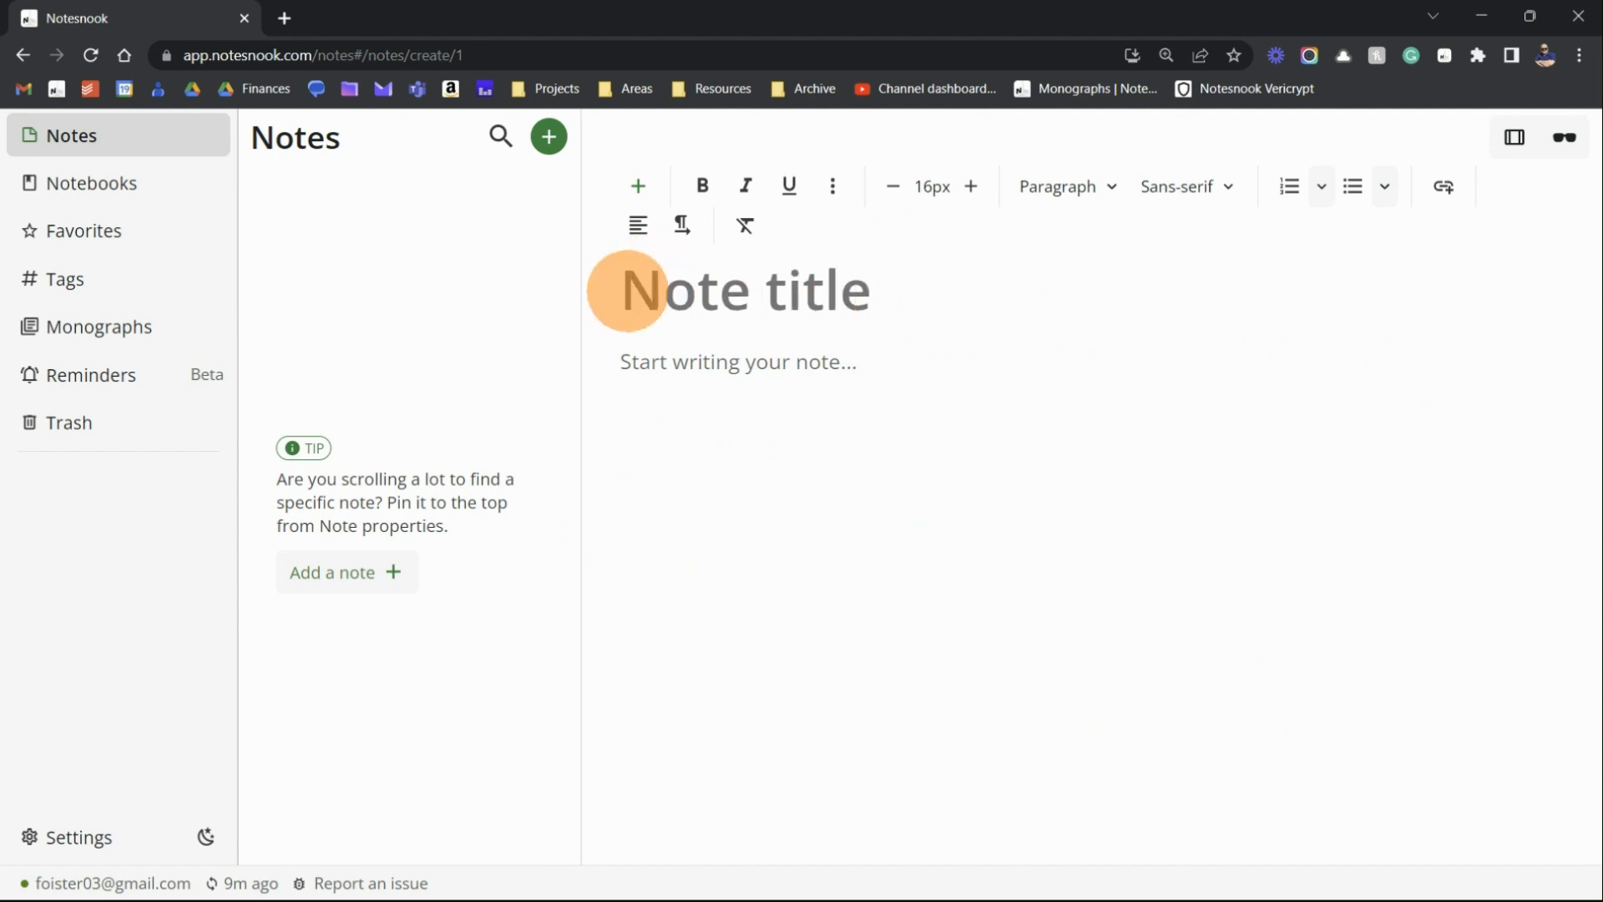
- Title the new note "Our 1st Note" and create a "test" tag for it
click(672, 296)
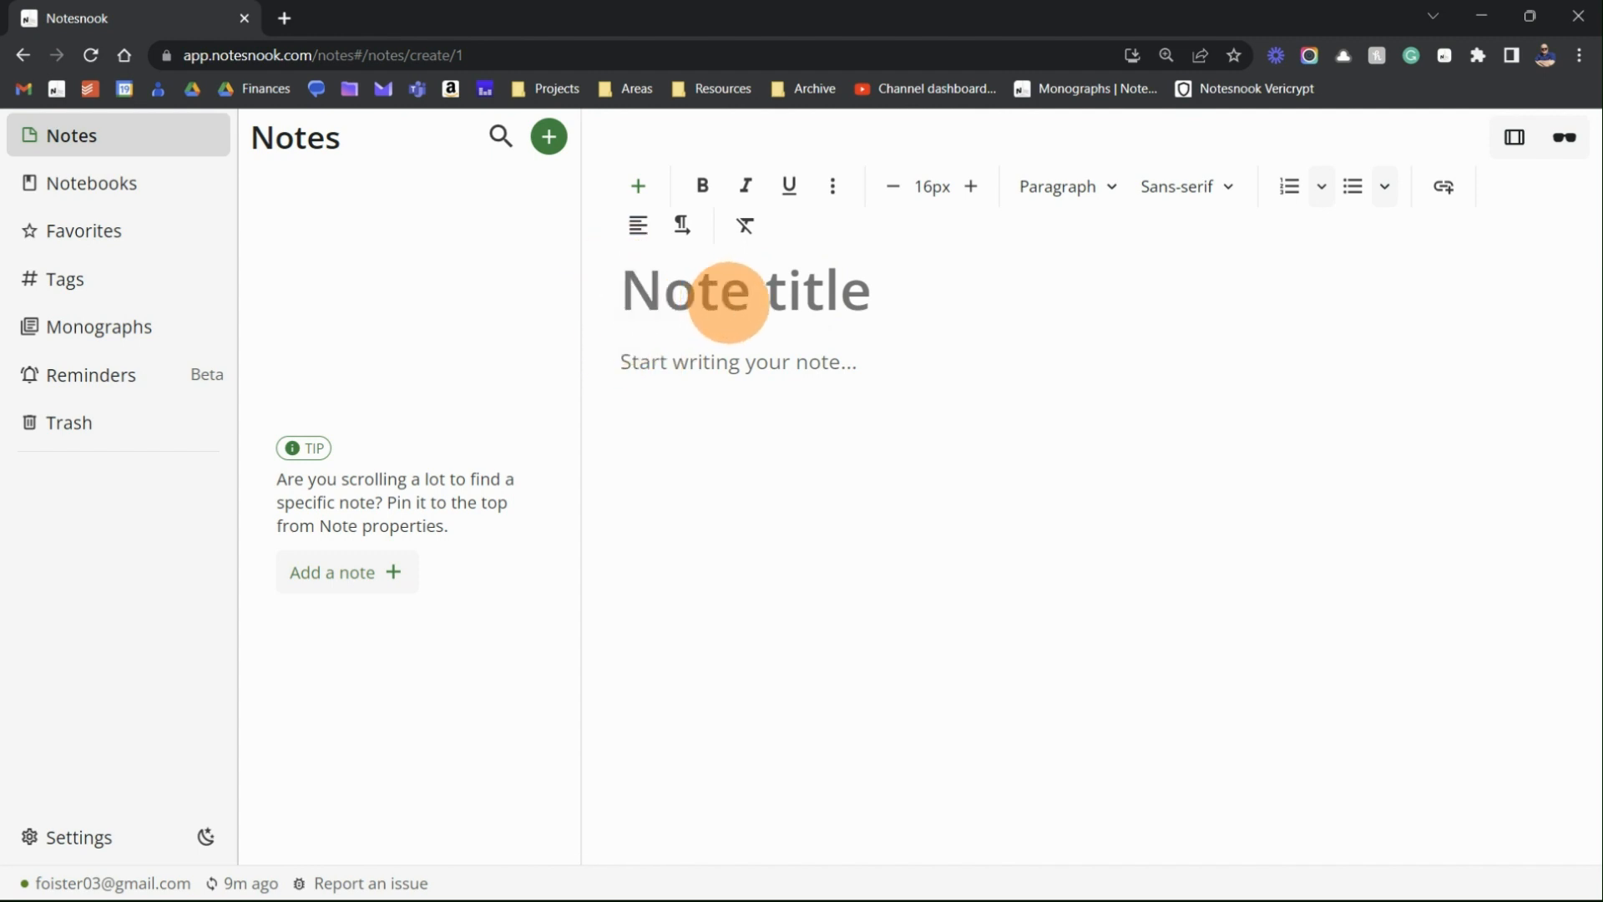
text(Our )
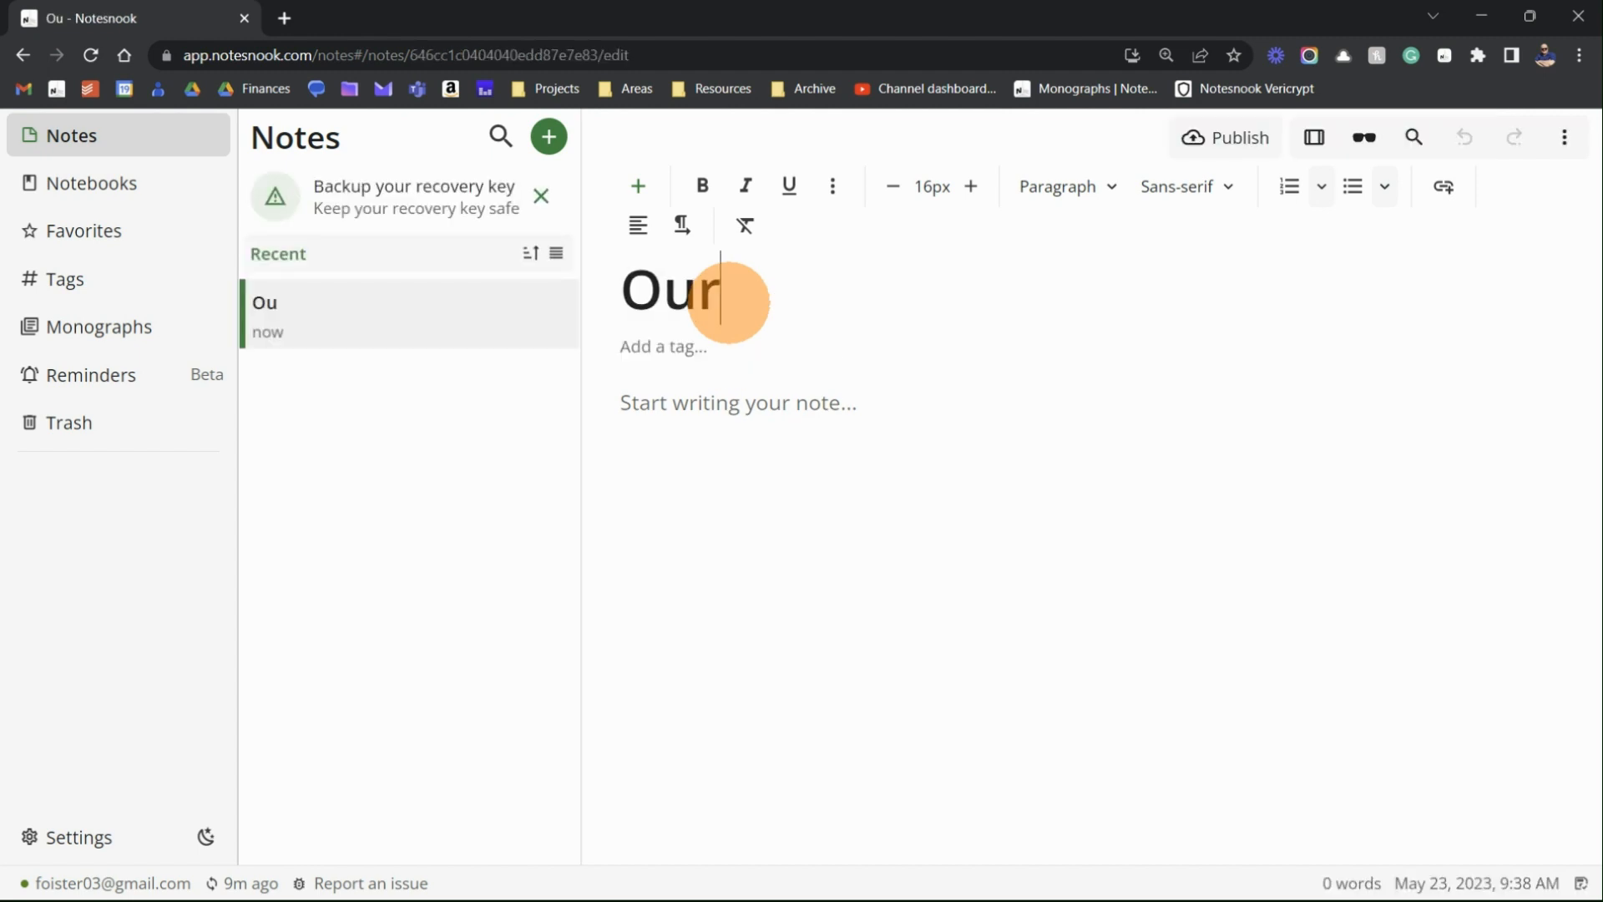
text(1st )
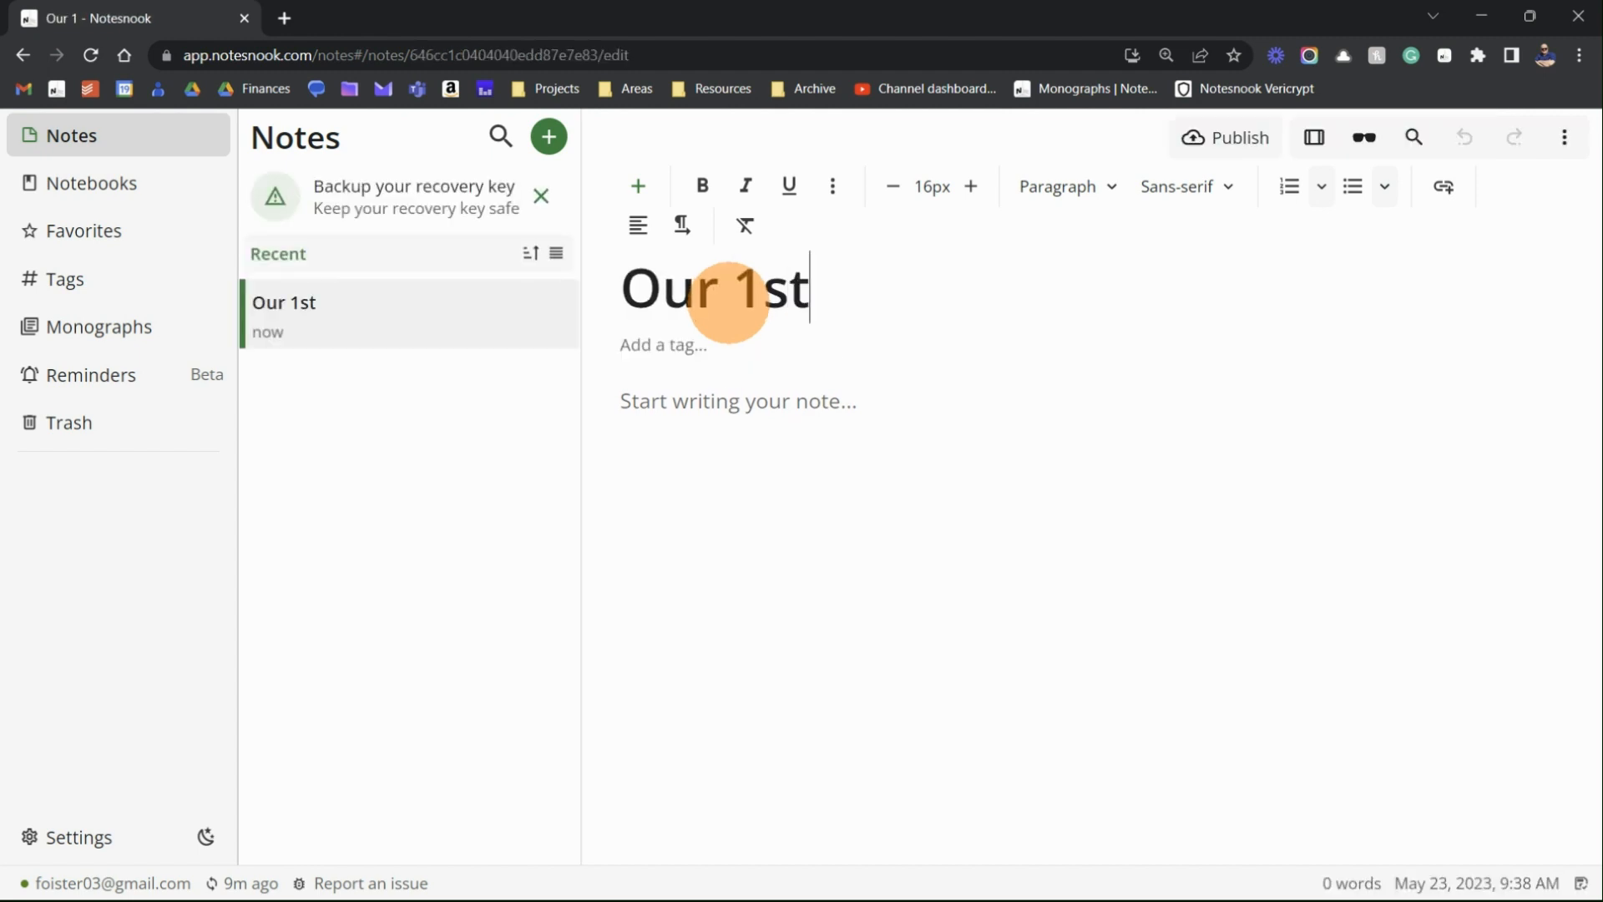
text(Note)
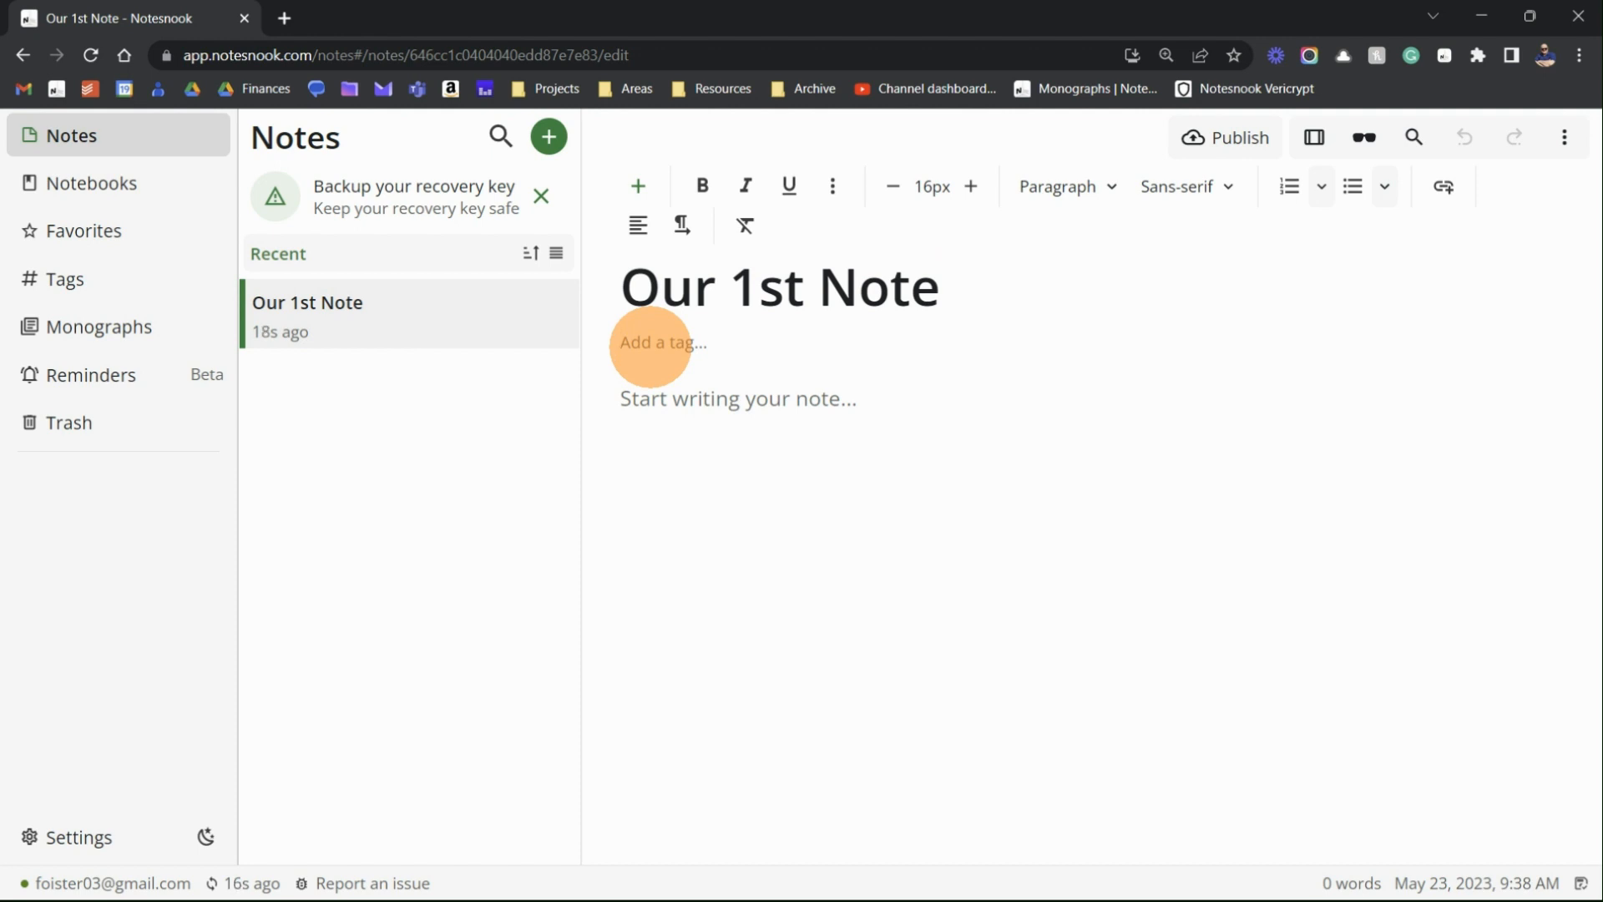
text(test)
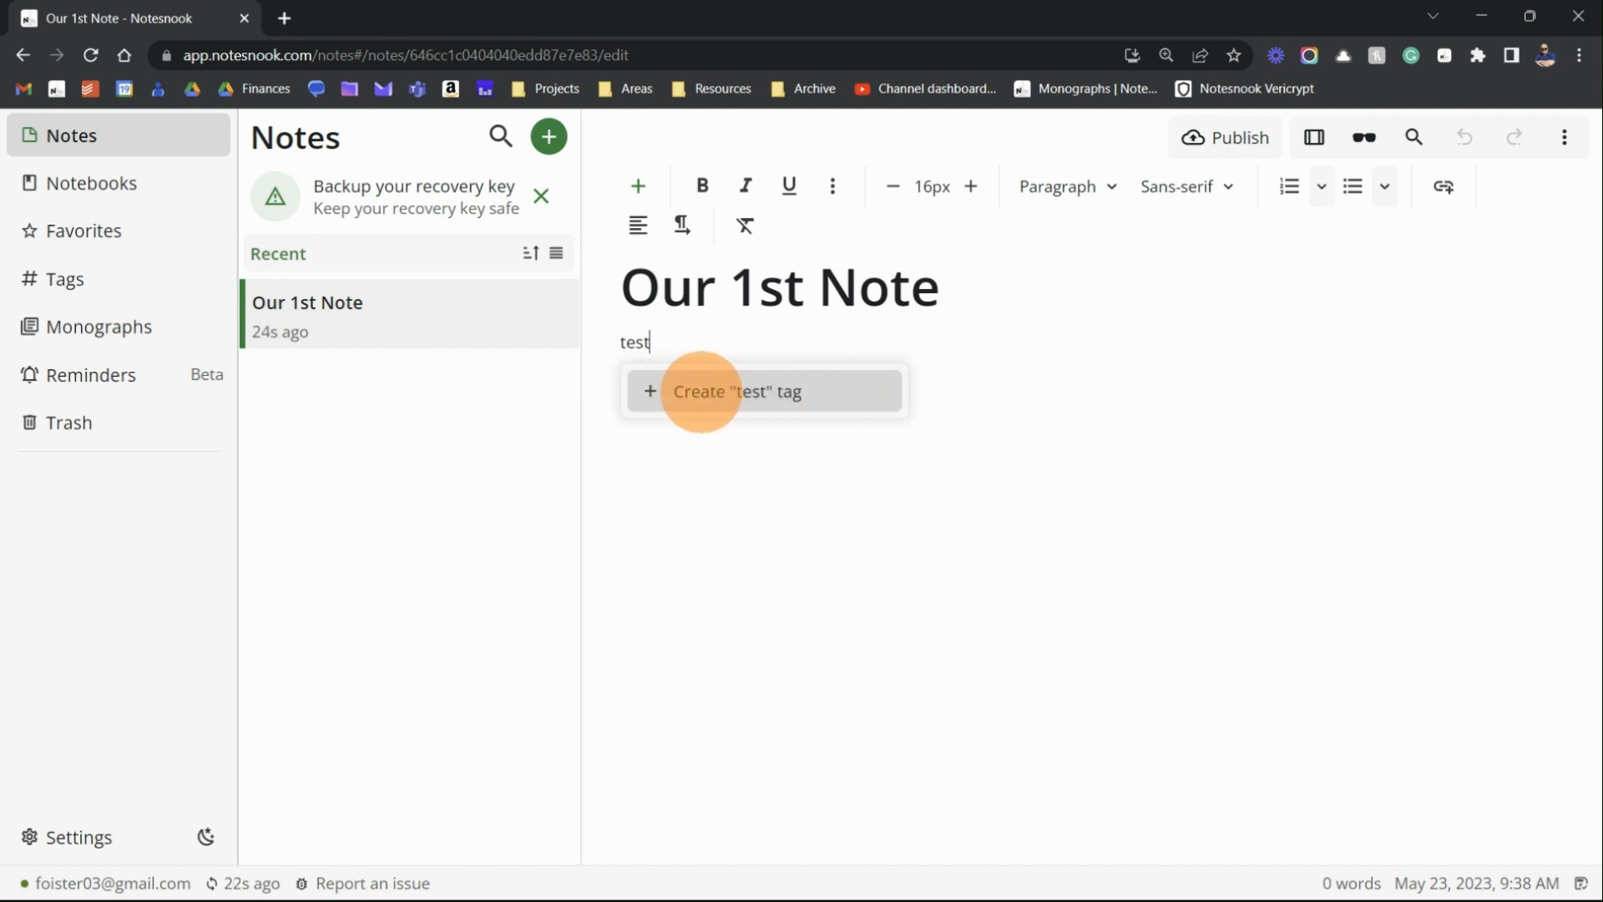
click(648, 390)
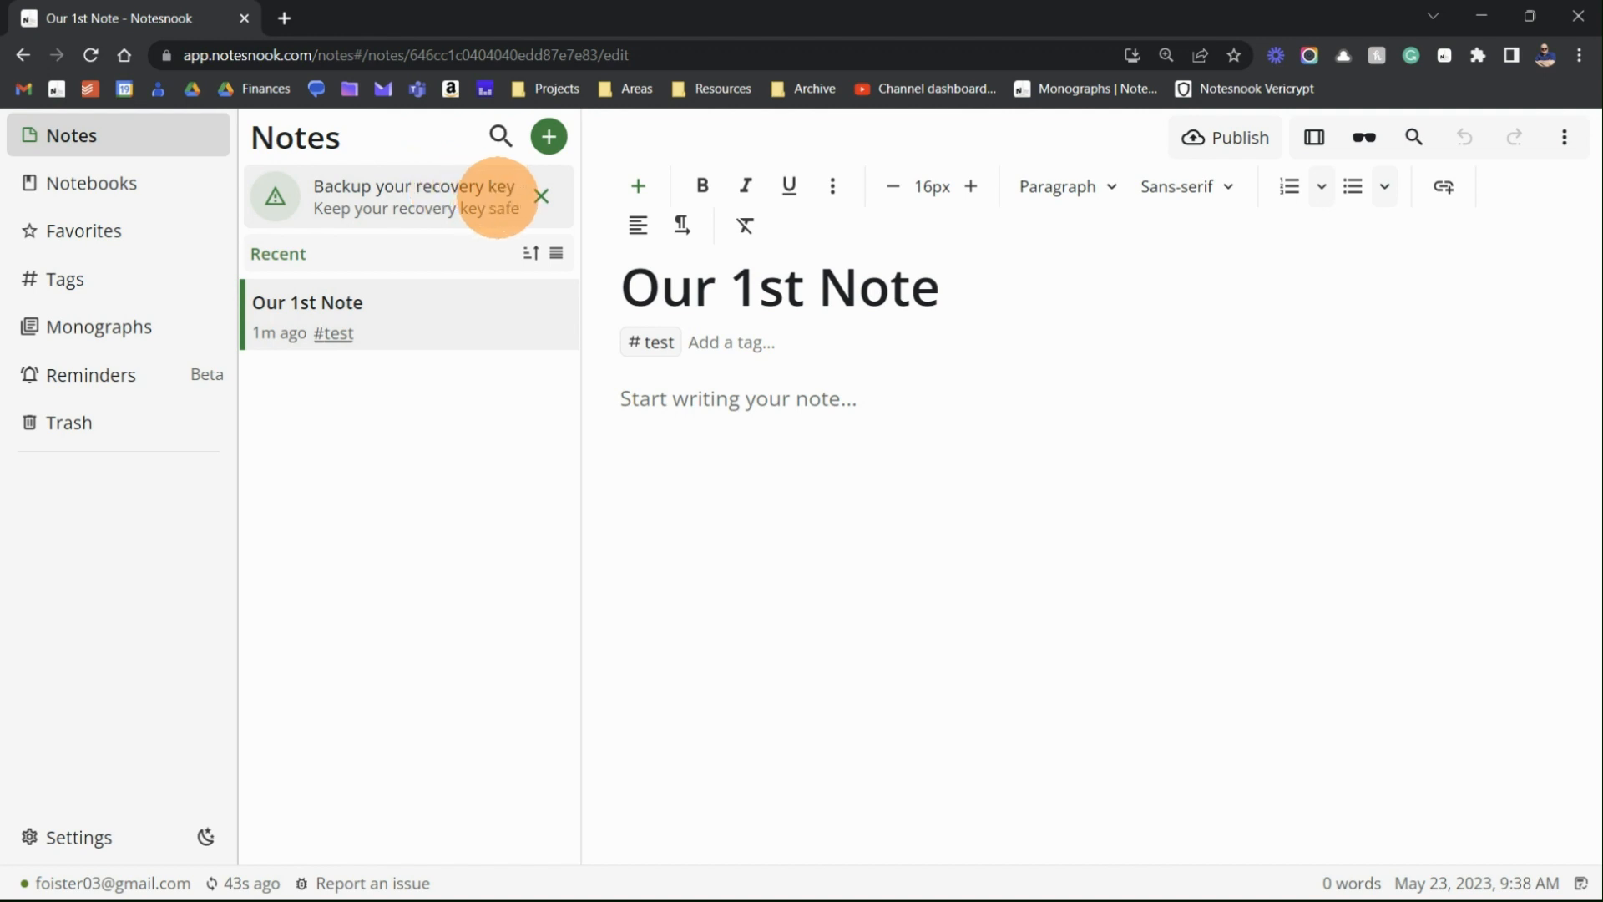
- Try to dismiss the recovery key backup reminder, but cancel hiding it on this device
click(541, 195)
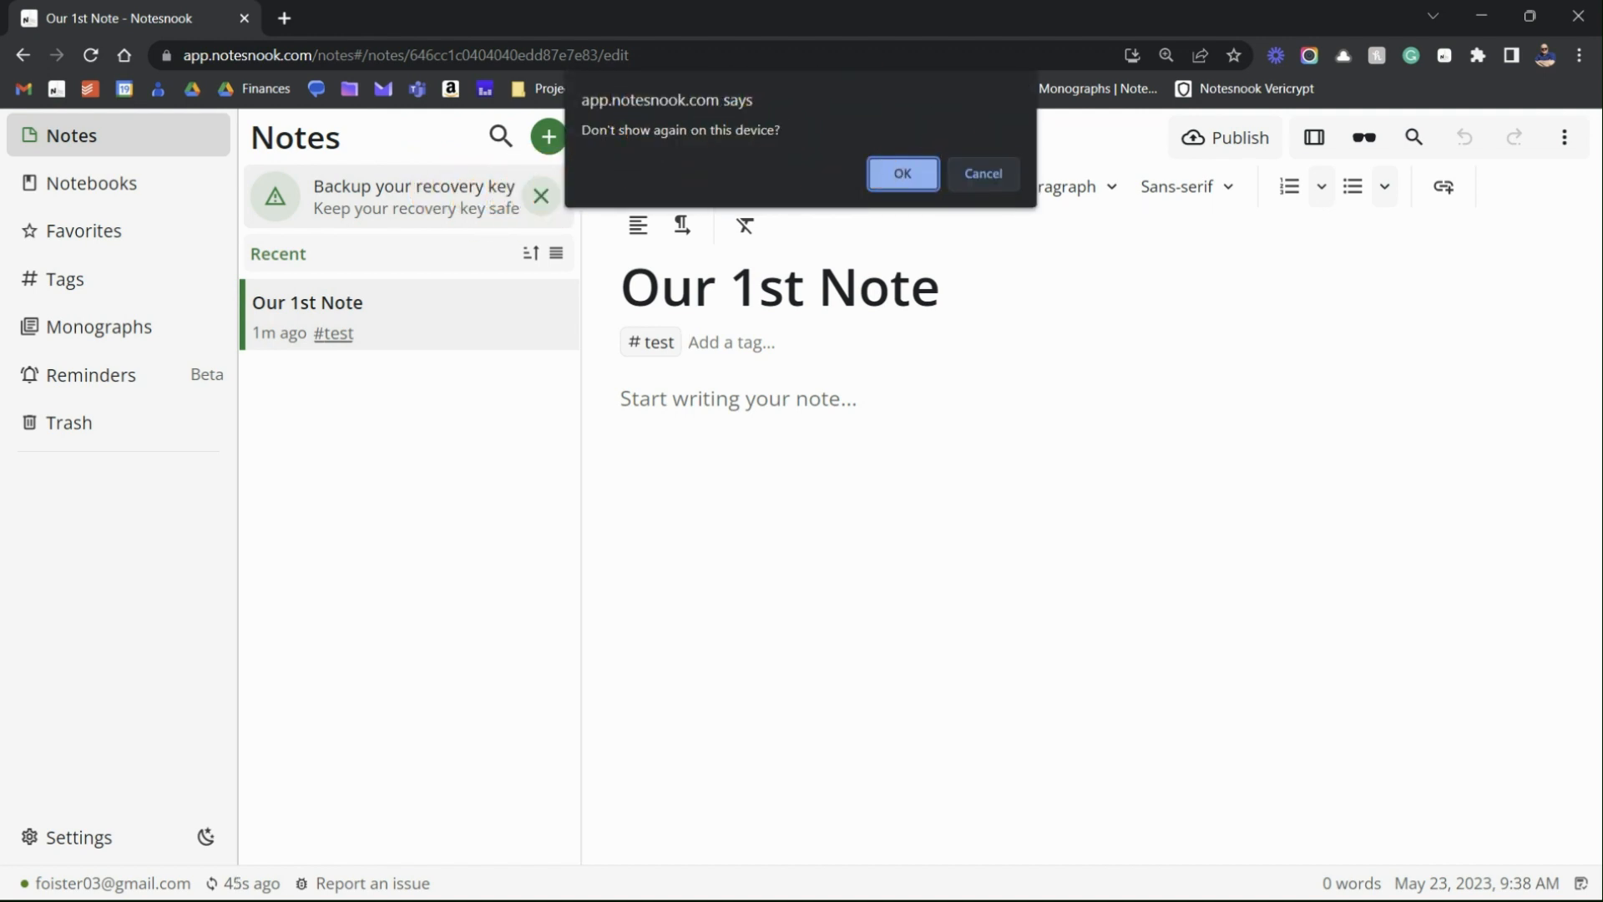
click(973, 171)
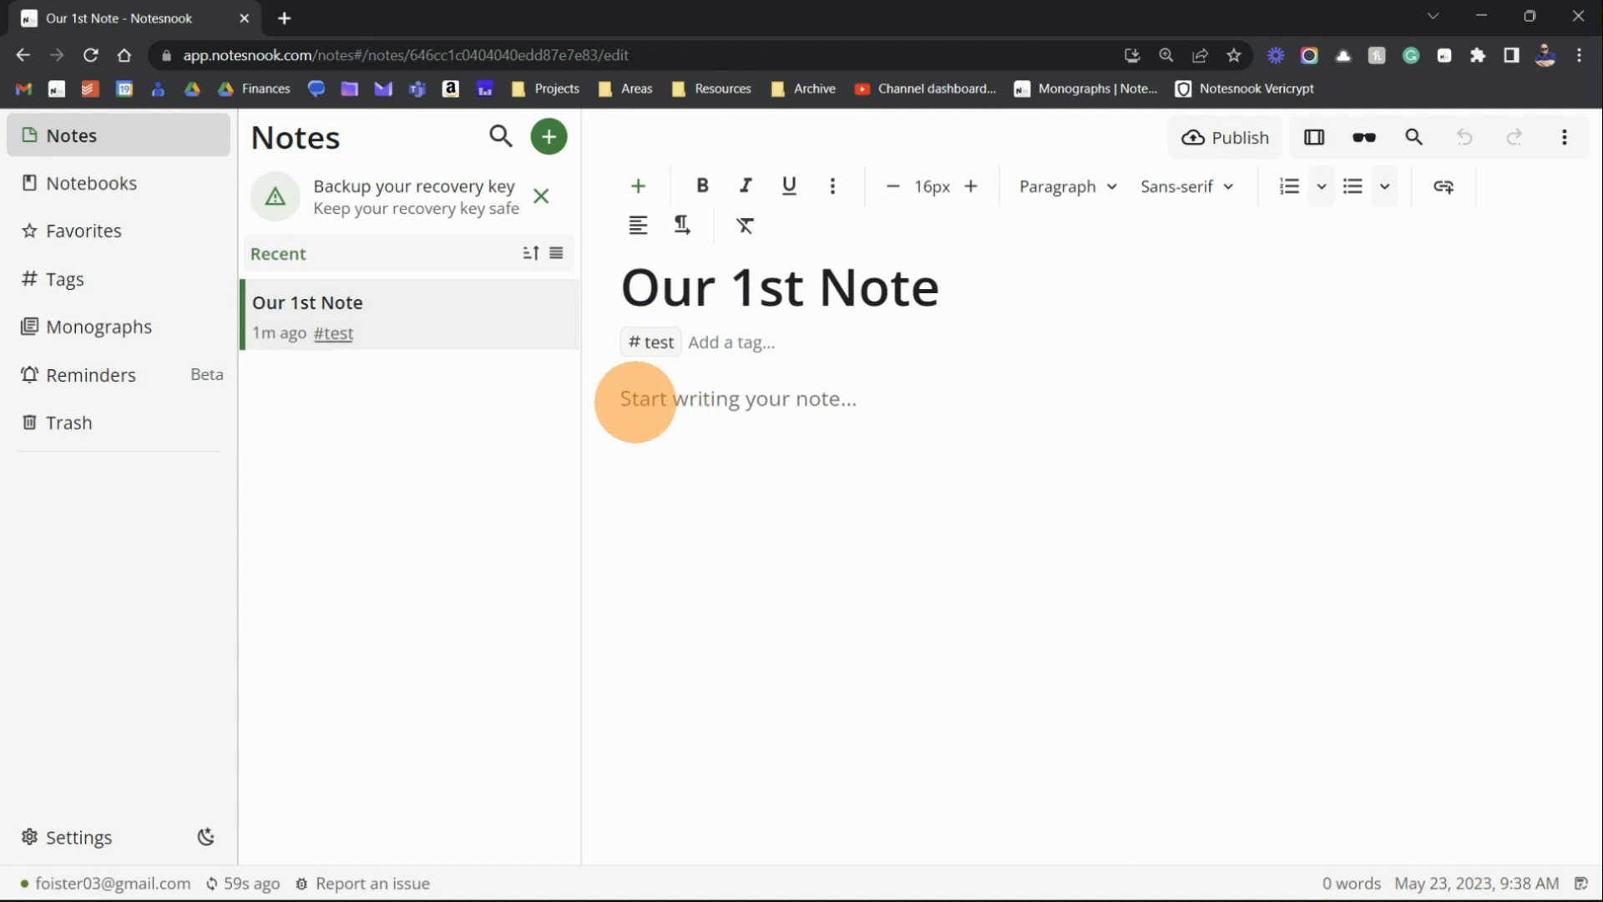
- Write "This is a test note for Optimizing Notesnook Youtube video!" in the note body
click(639, 398)
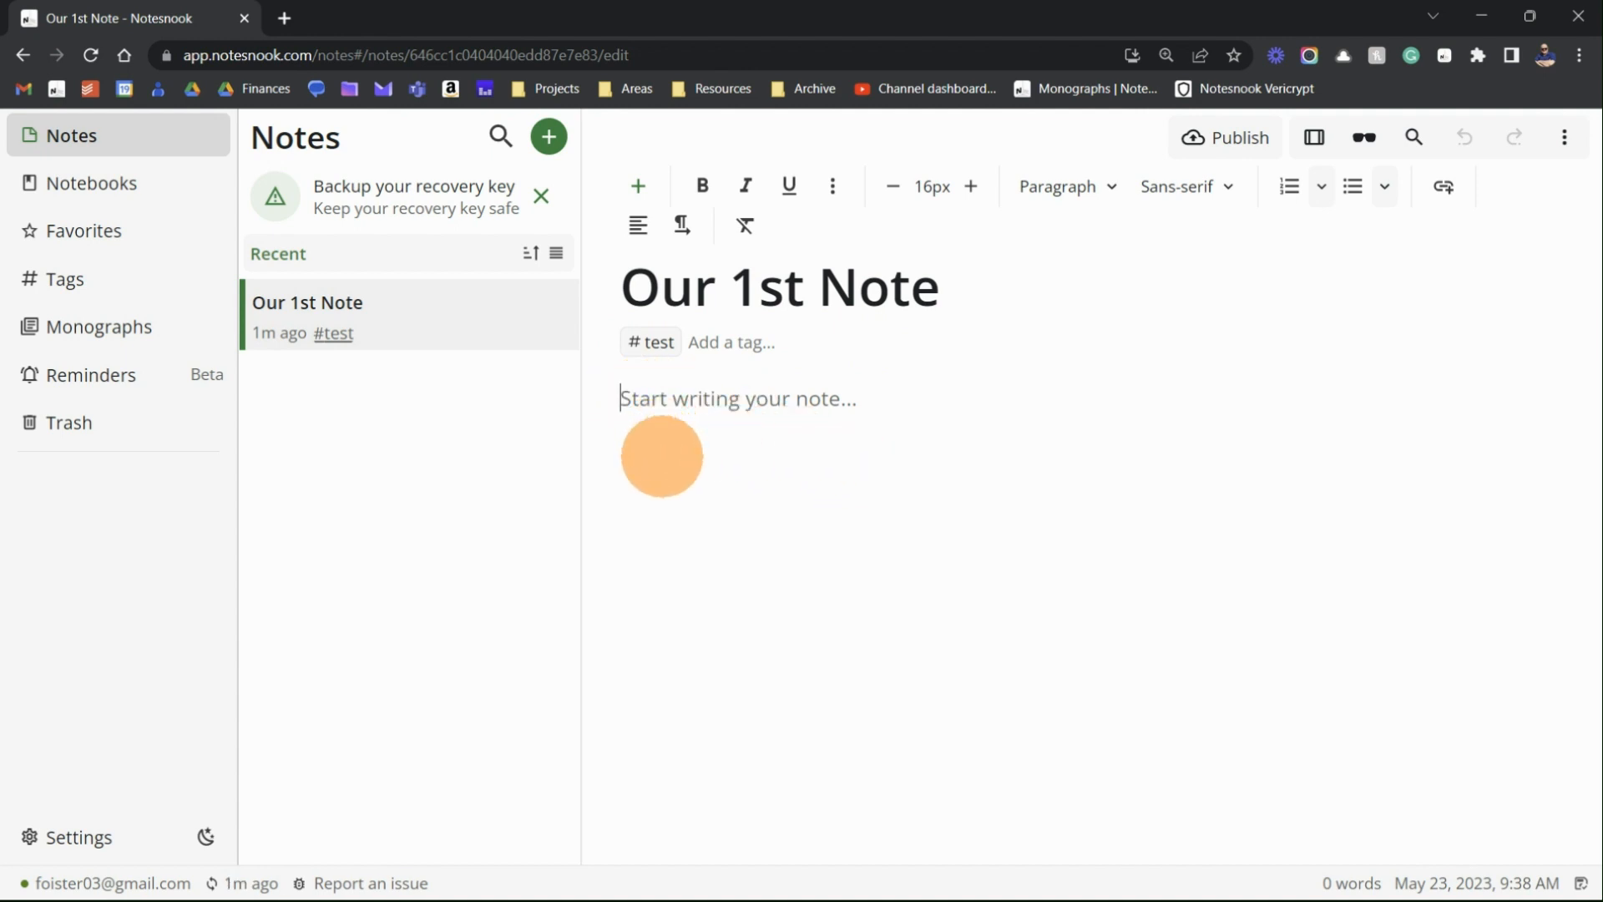
text(Th)
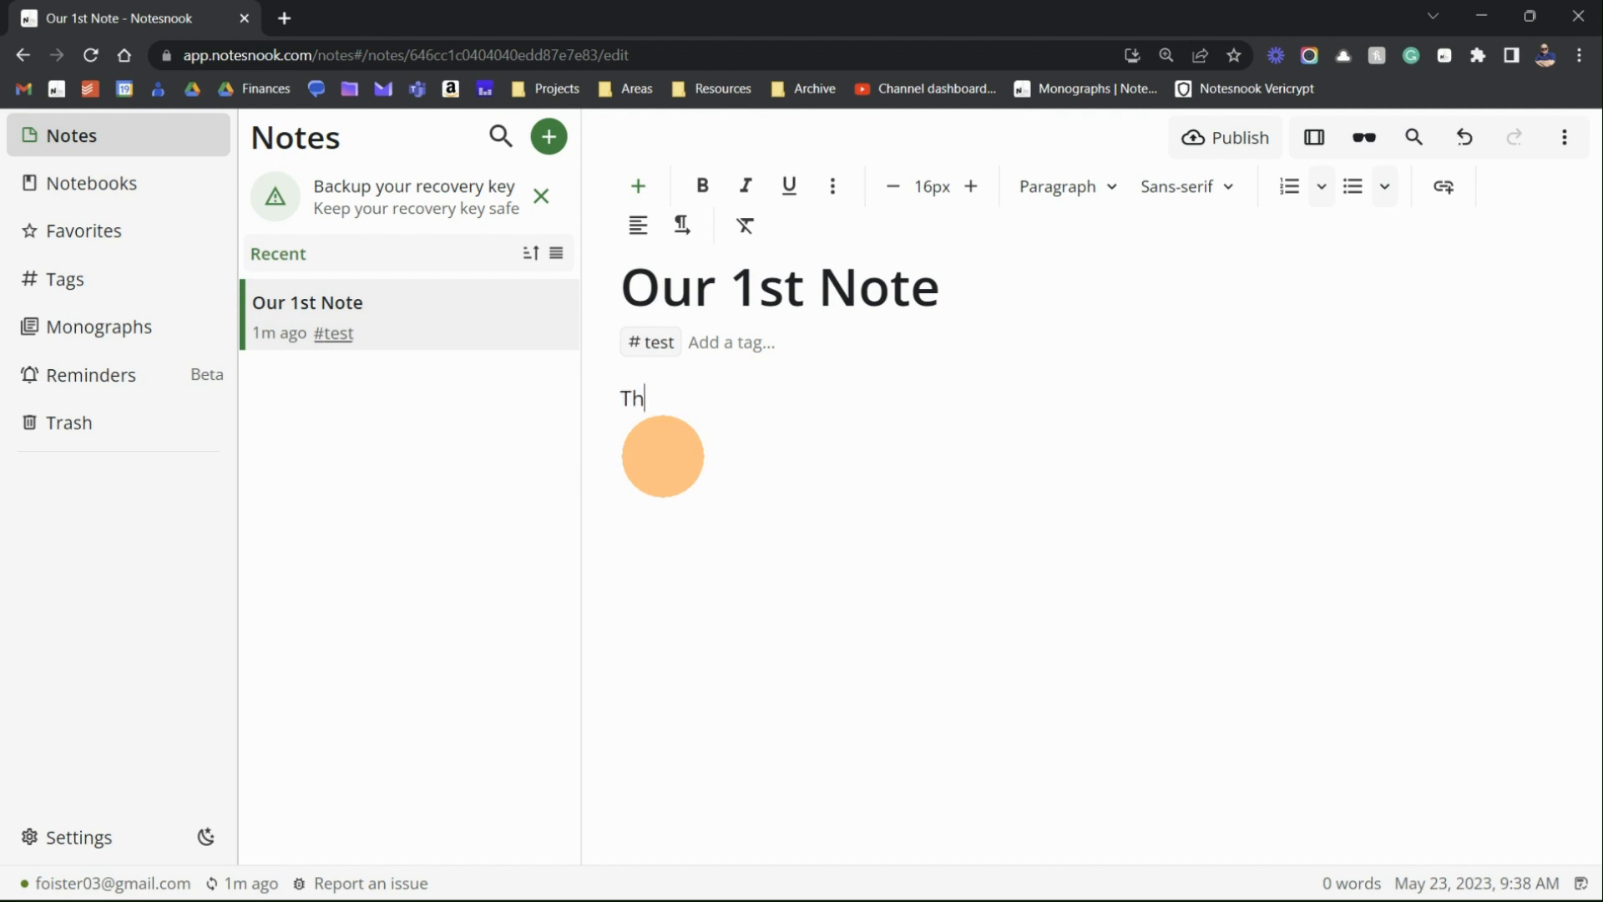
text(is is a tes)
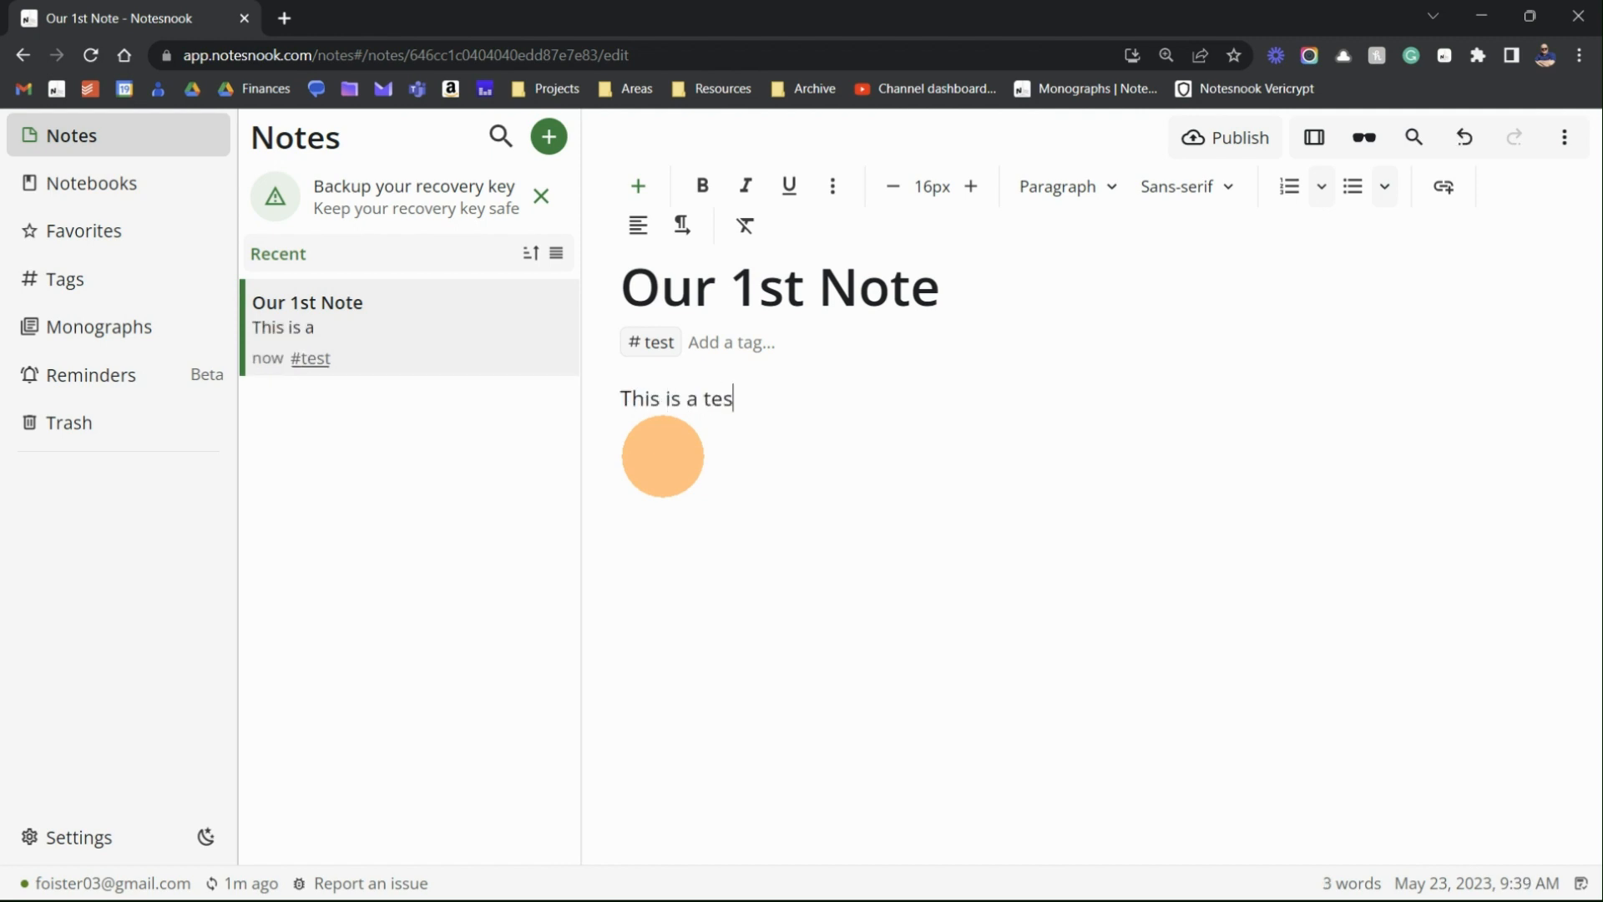
text(t note)
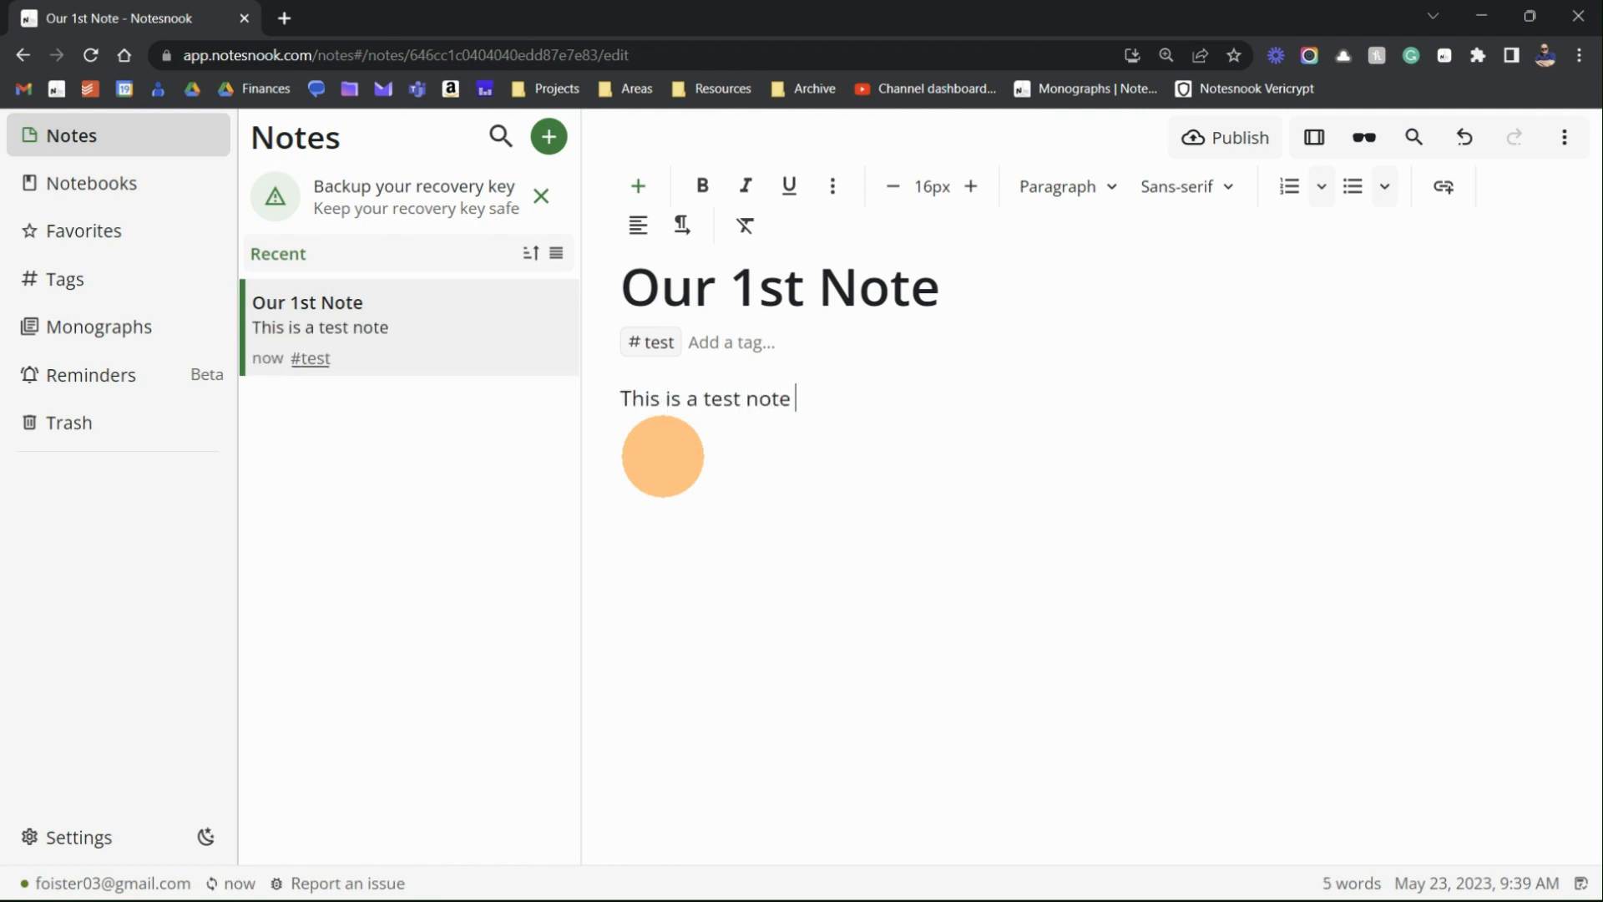
text( for Optimizing N)
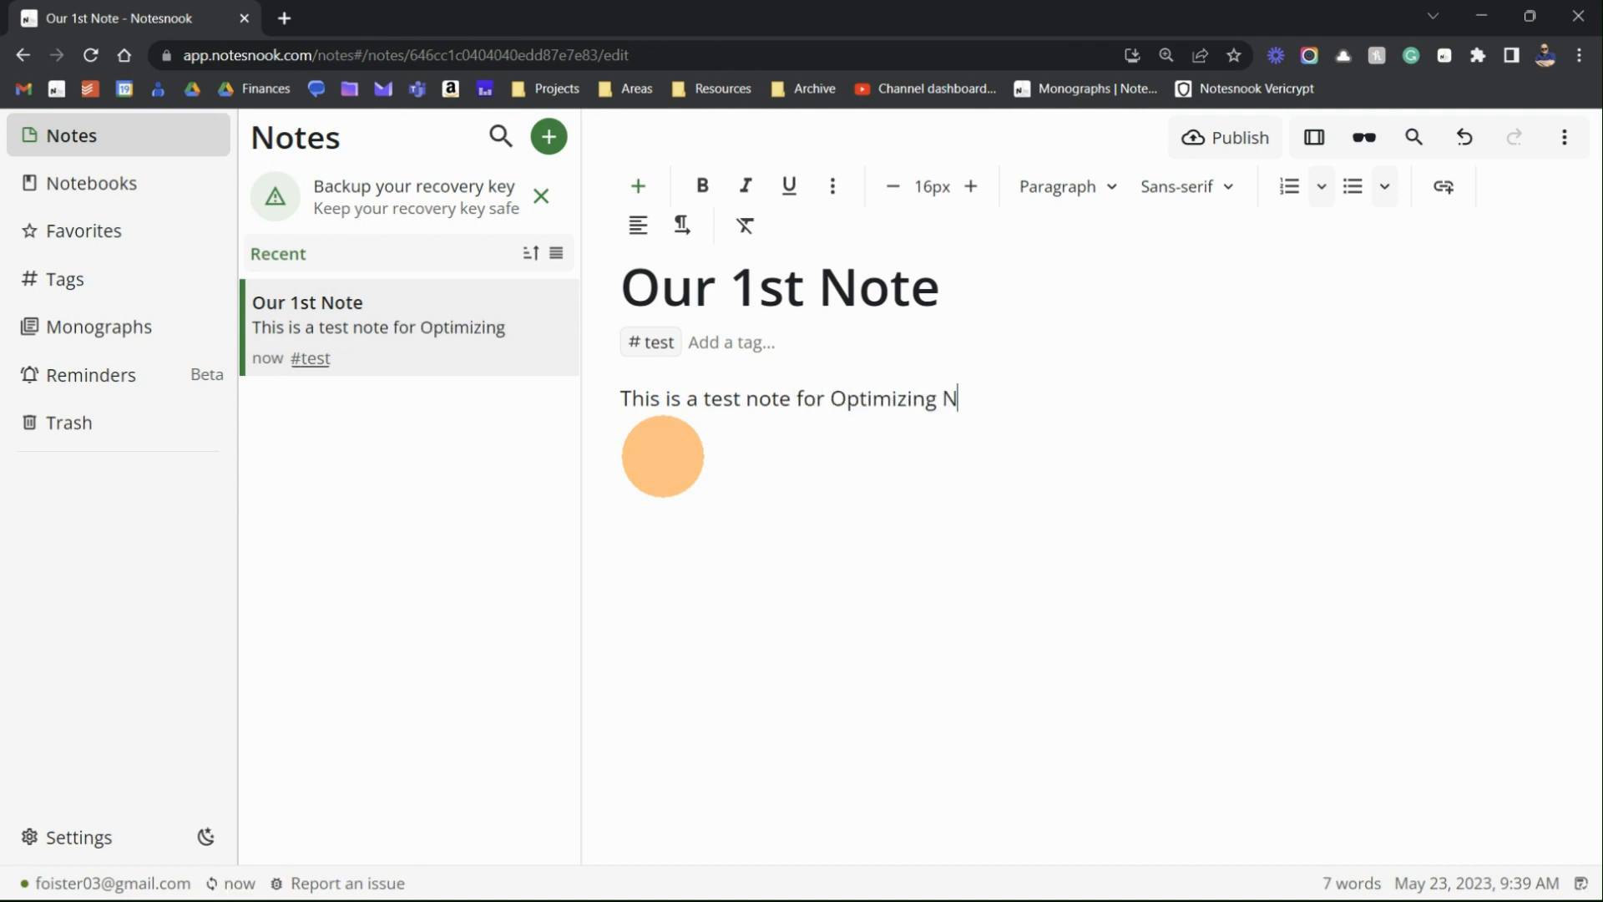
text(otesnook Youtube)
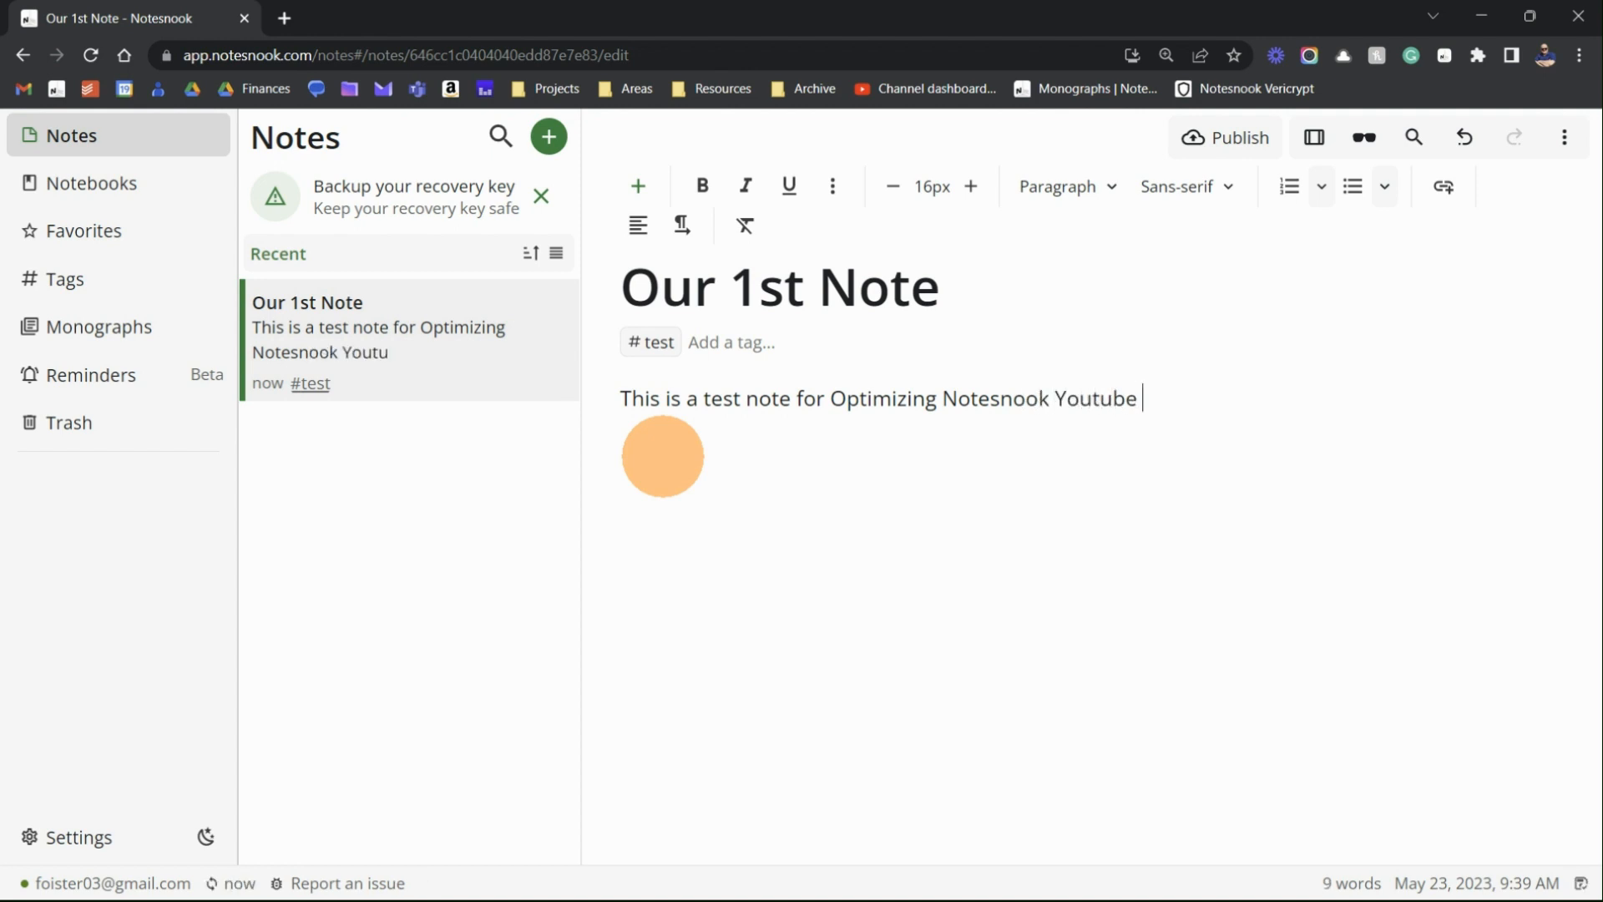
text( video!)
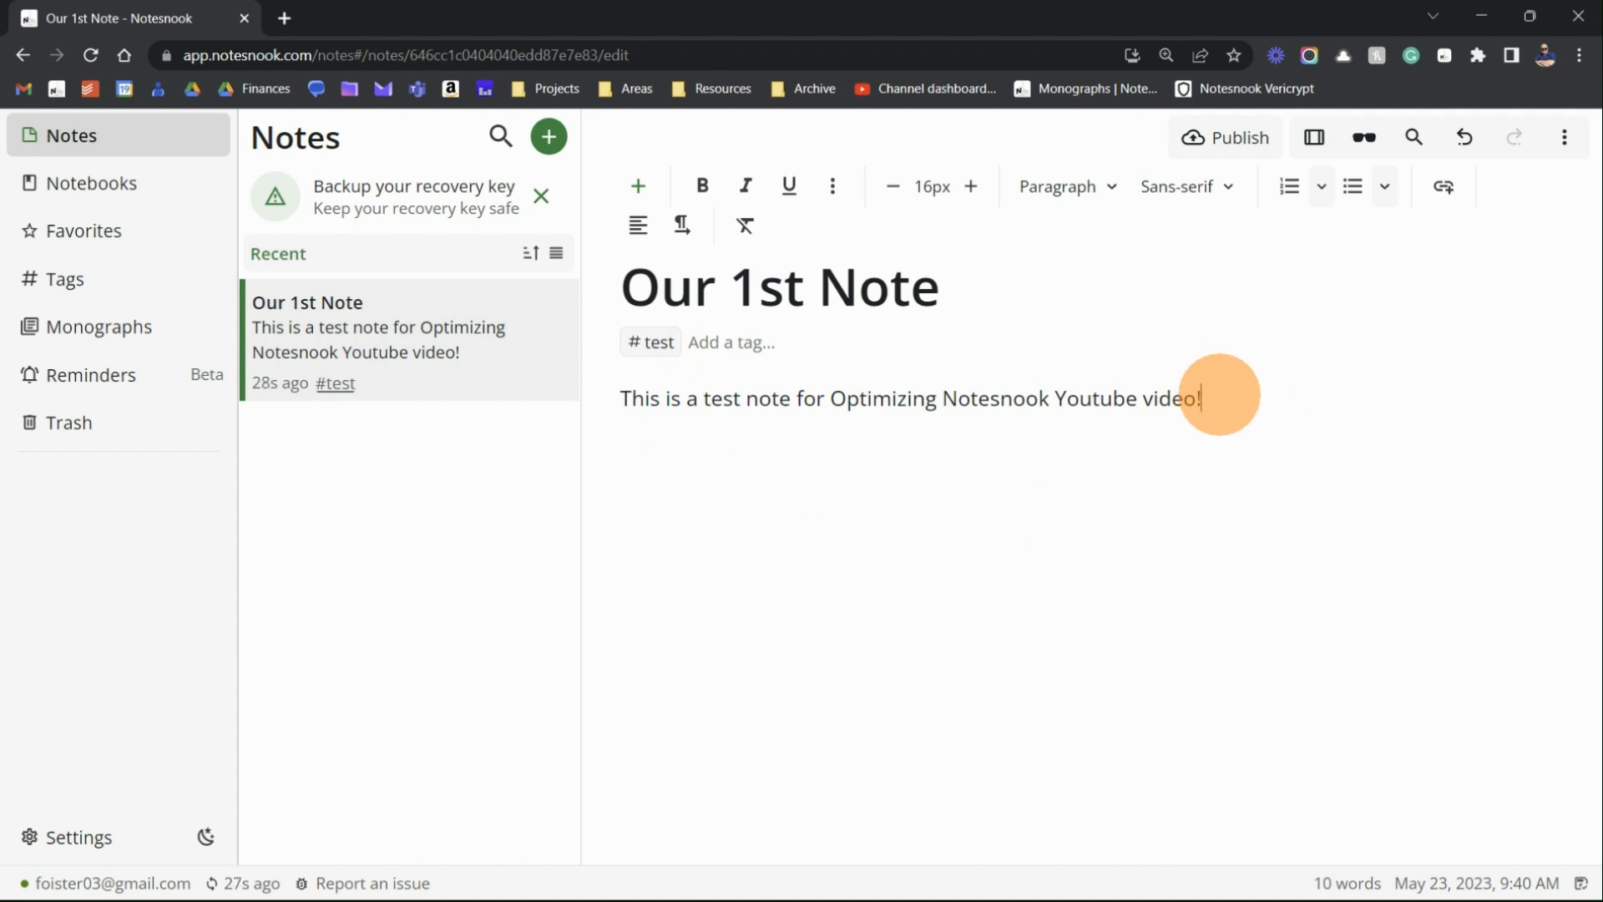
- Leave an empty line below the first paragraph and write "Once again this is a Test!! Hello Youtube!"
key(Return)
key(Return)
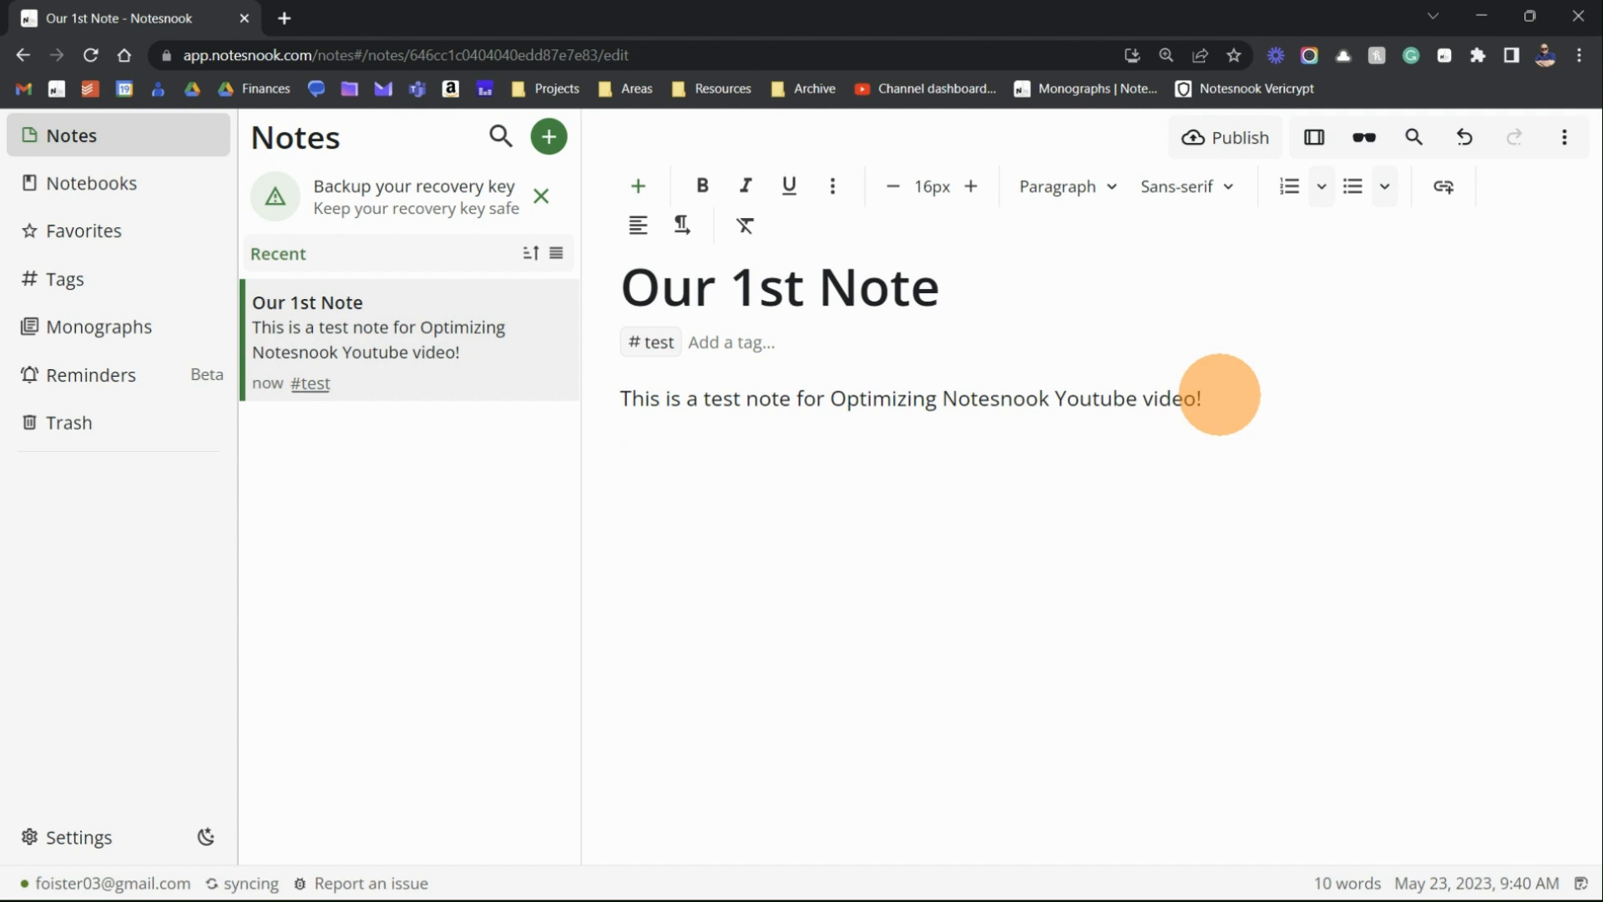
text(Once again this is a Test!! )
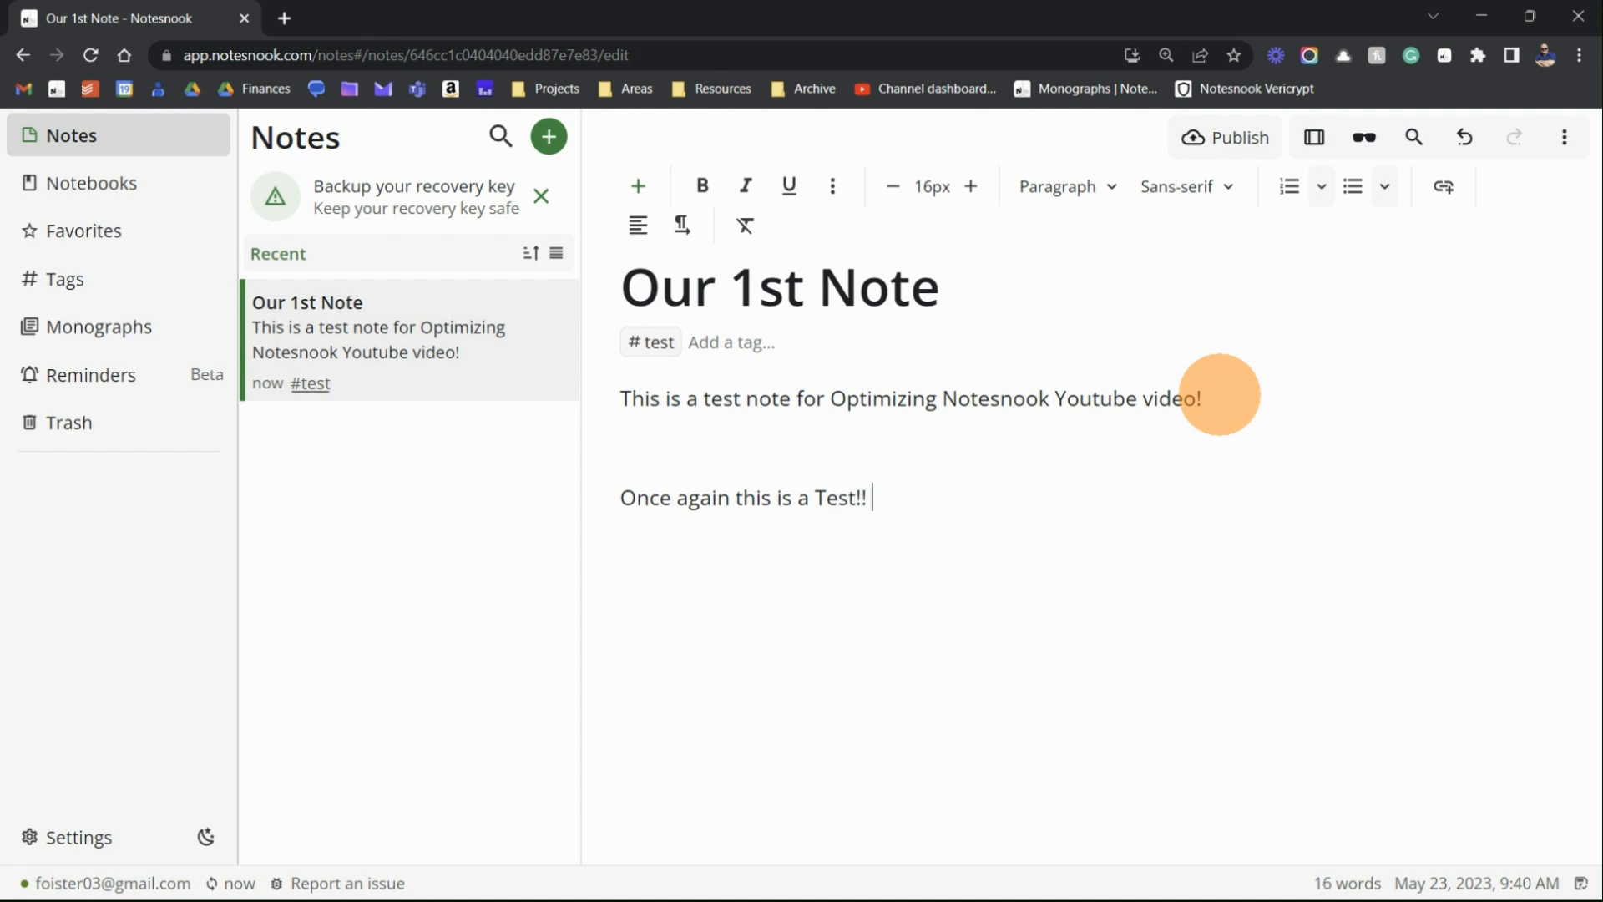
text(Hello Youtube!)
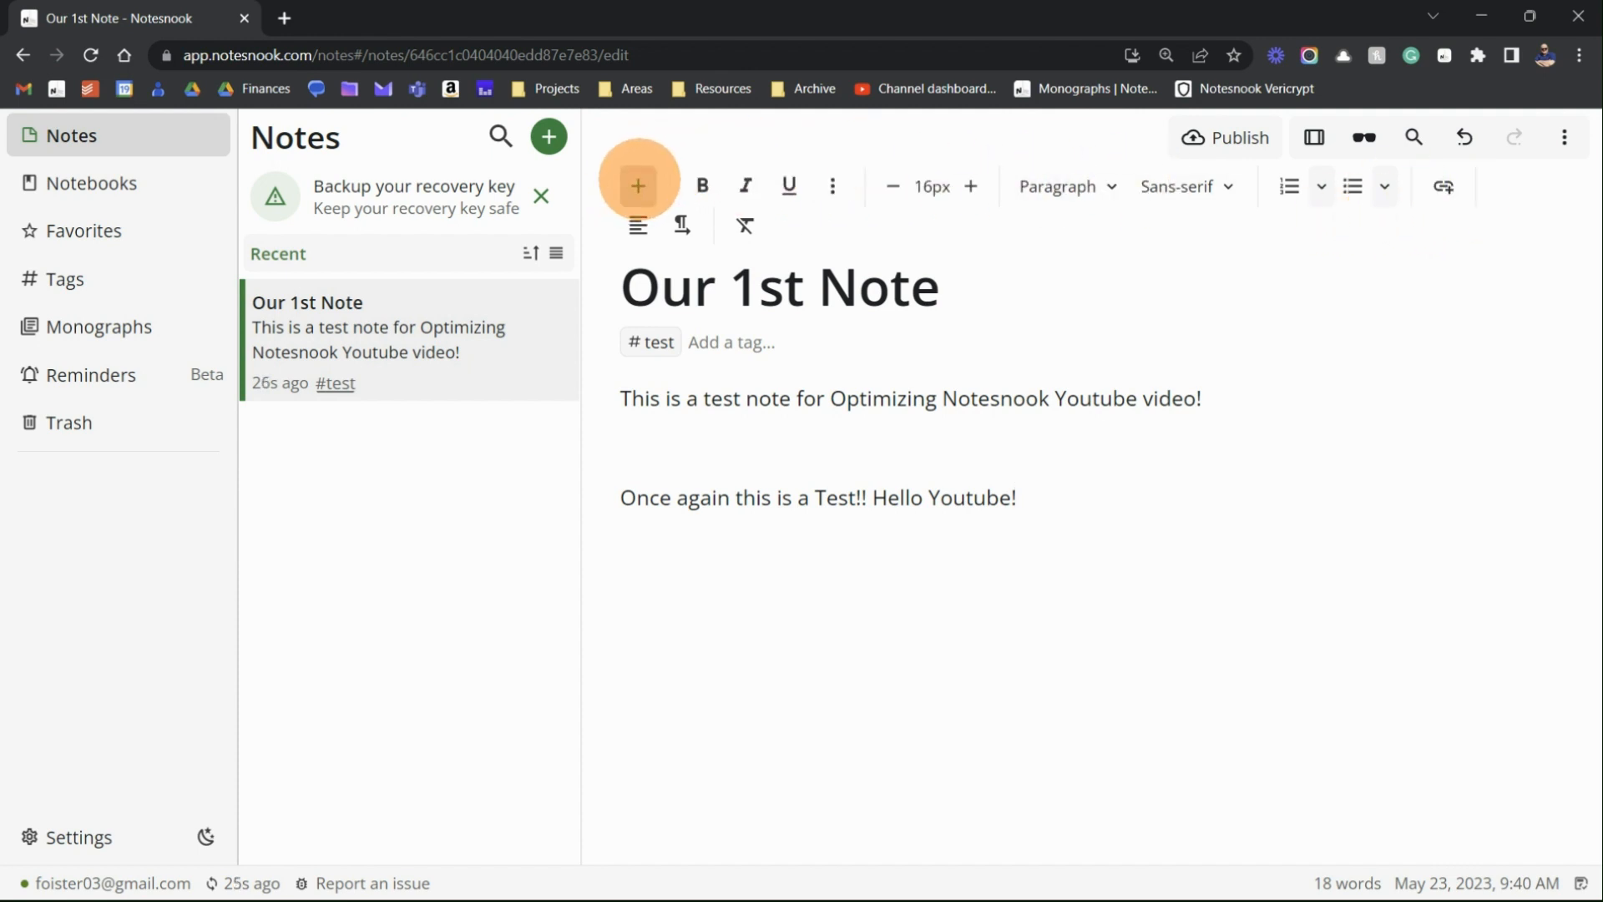
- Insert a task list on the empty line between the two paragraphs and title it "Test Task List"
click(638, 185)
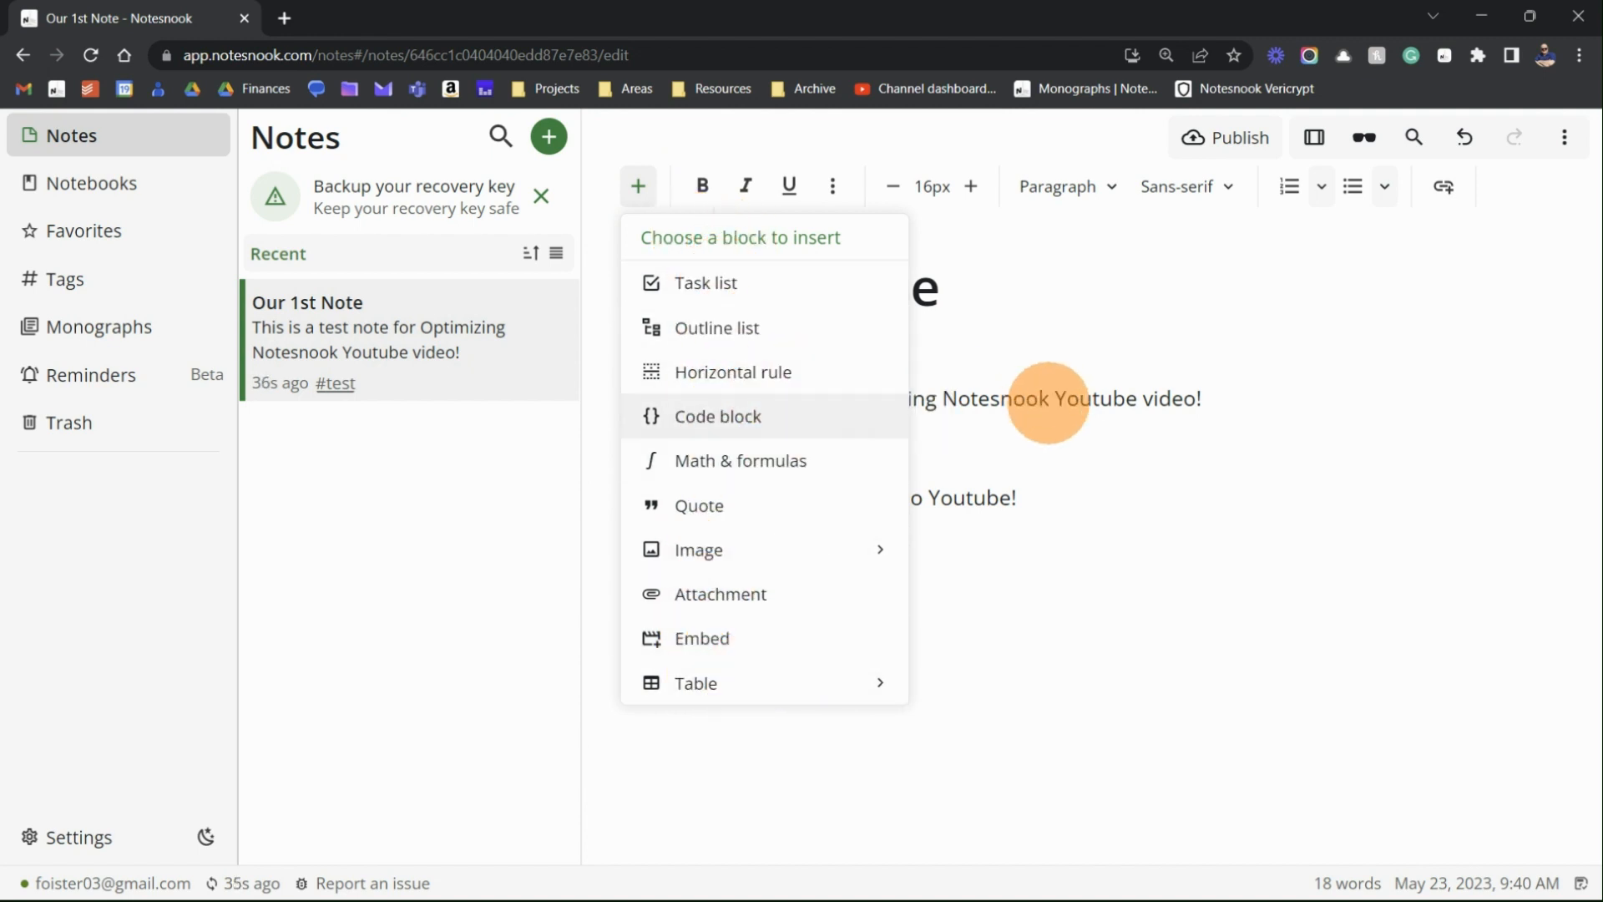
click(742, 138)
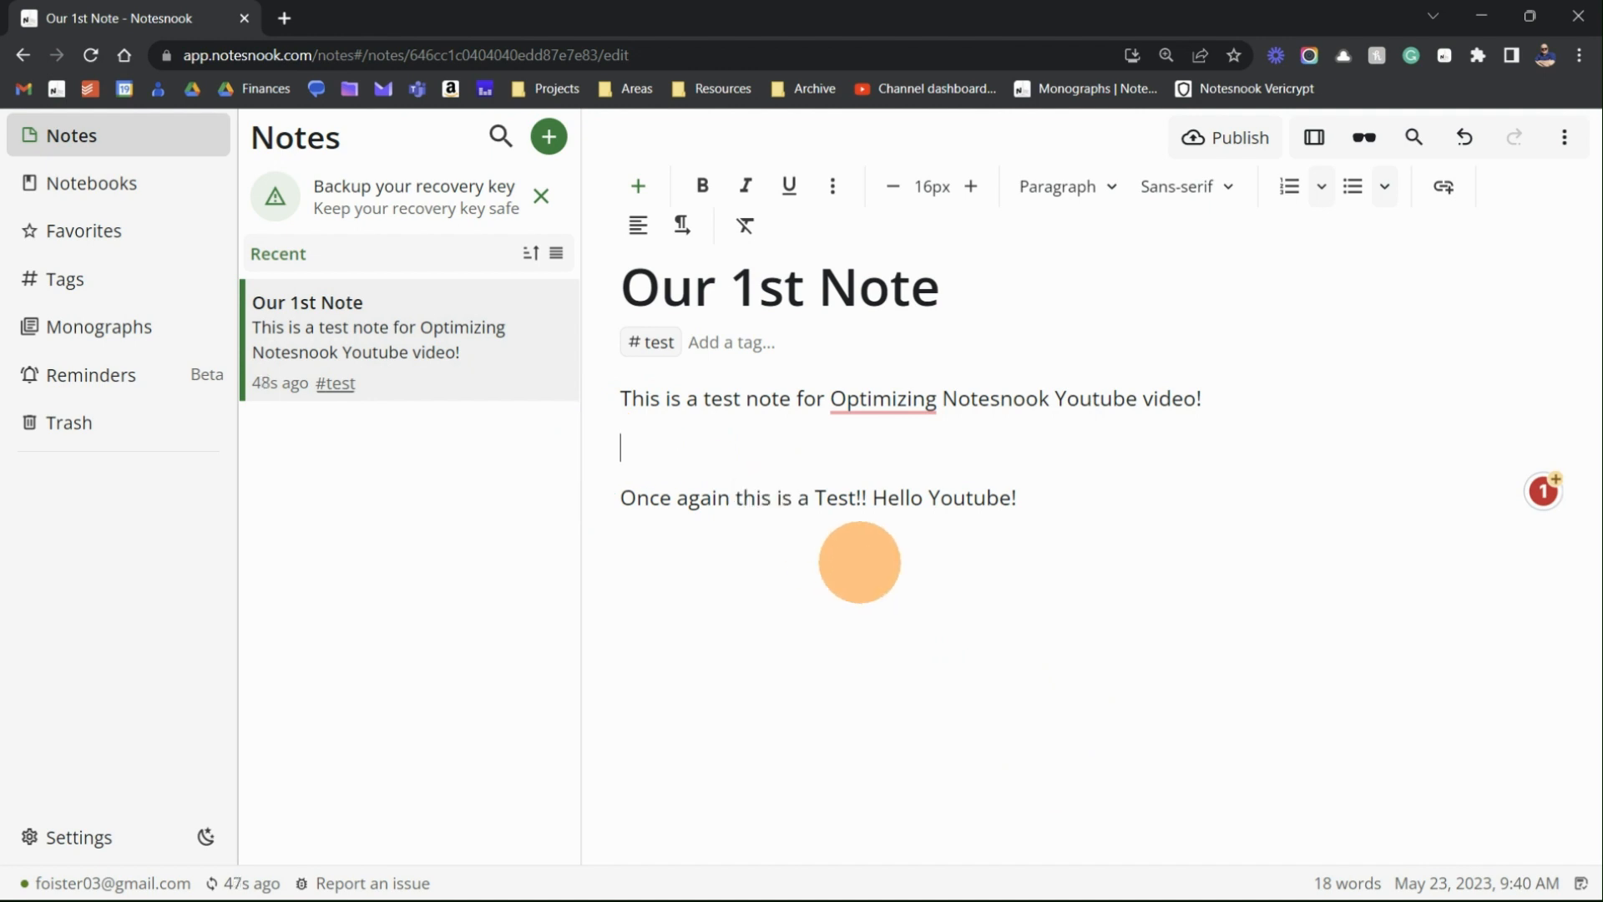
click(638, 185)
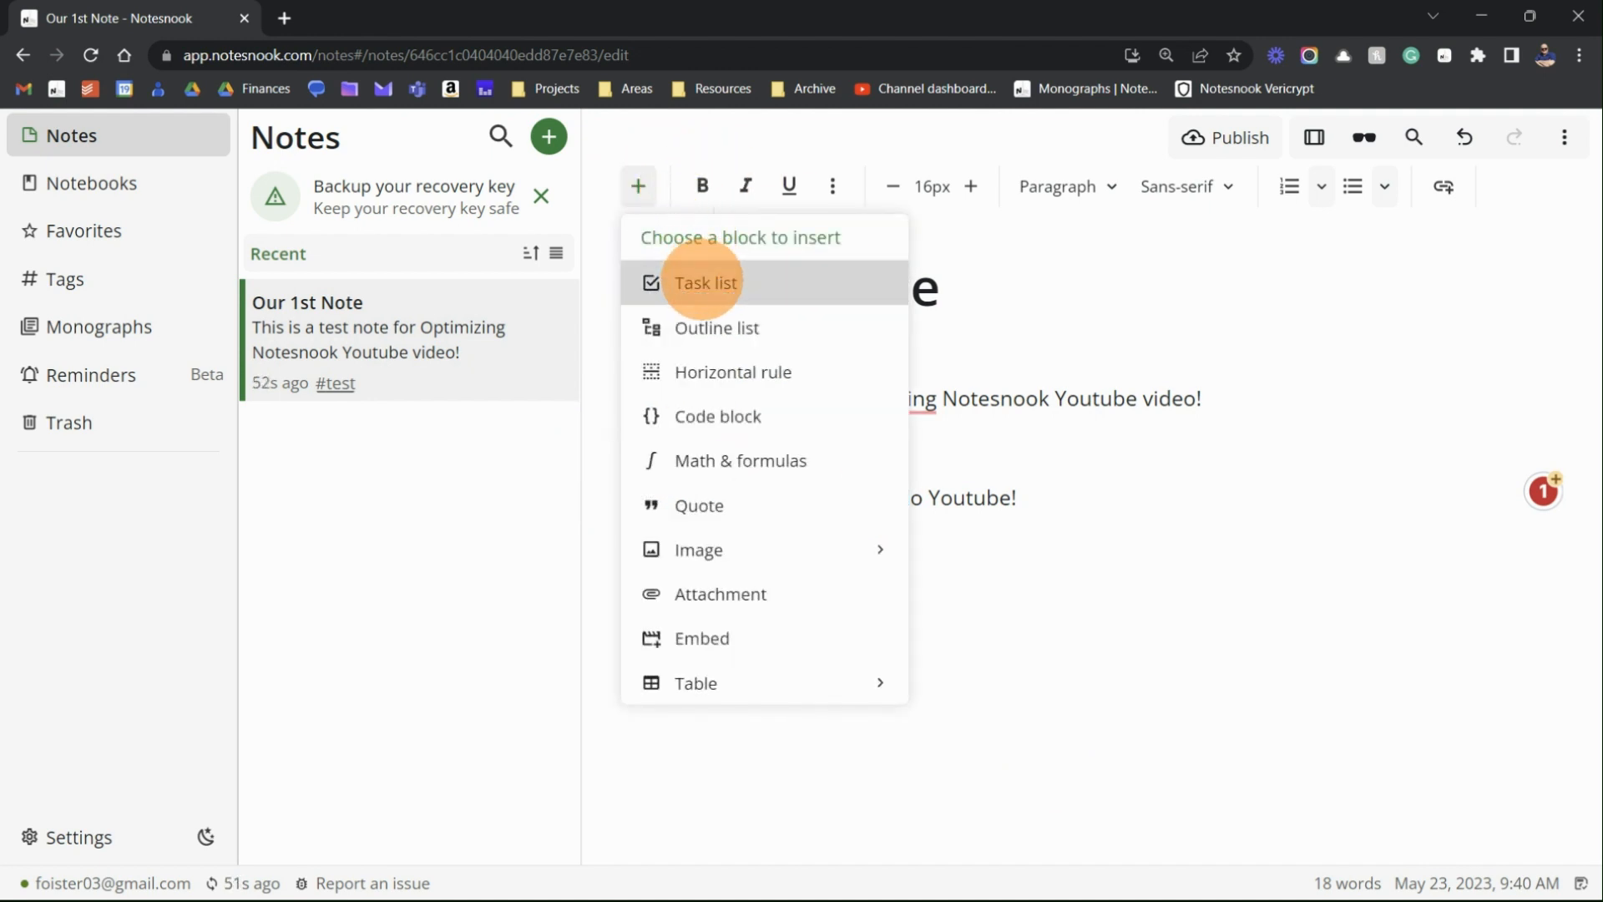
click(702, 282)
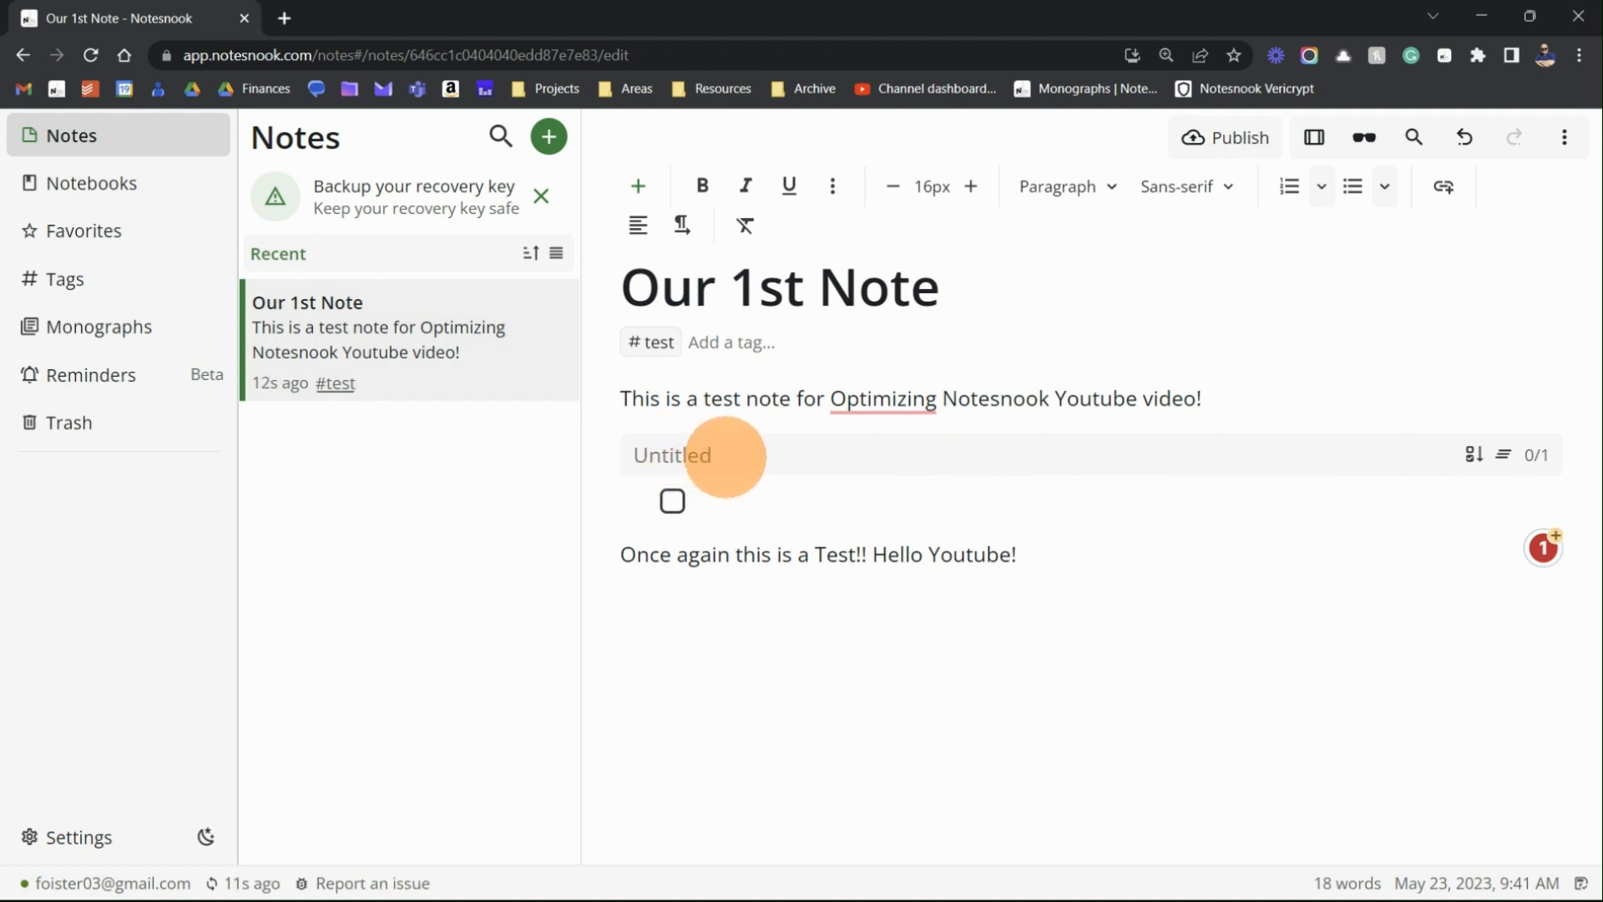
click(710, 455)
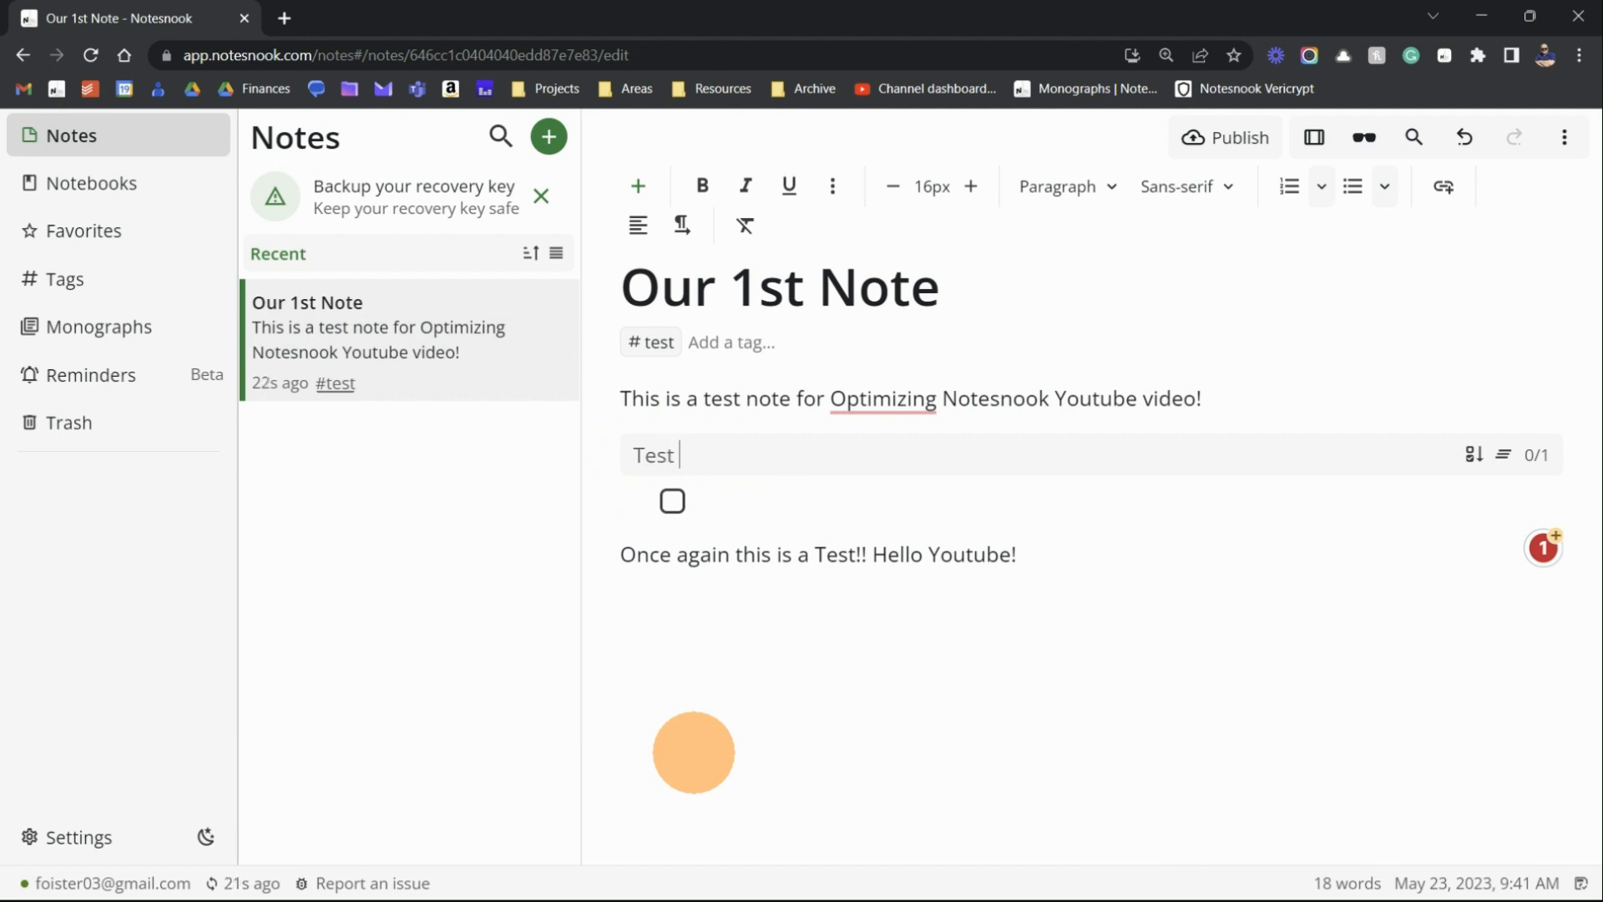
text(Task List)
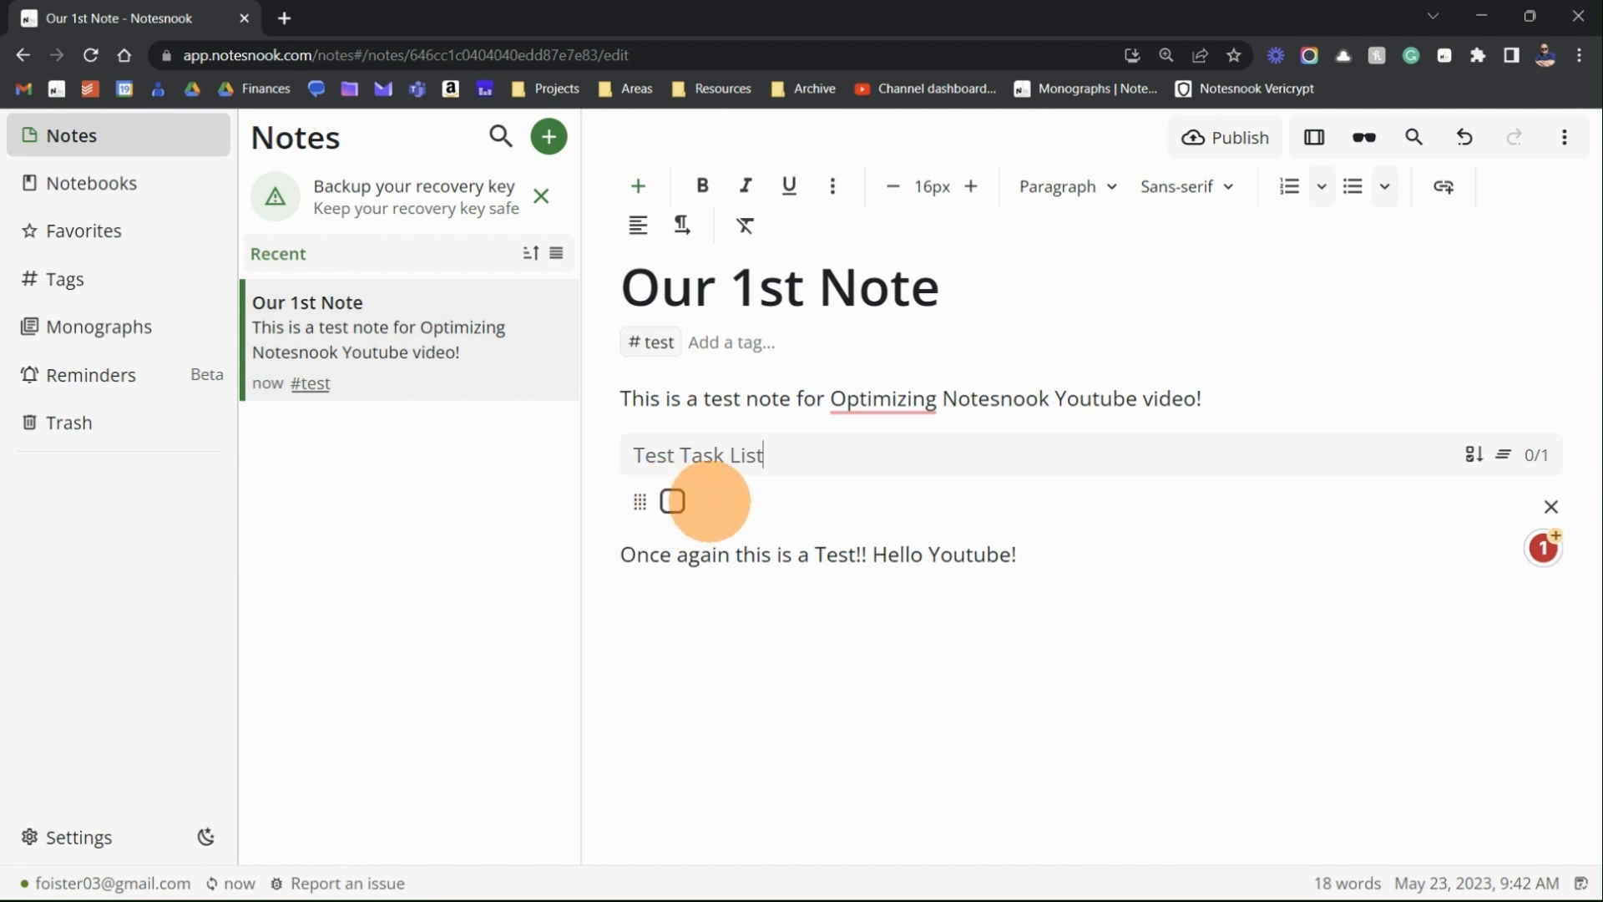
- Fill the task list with two items, "Task 1" and "Task 2"
click(710, 501)
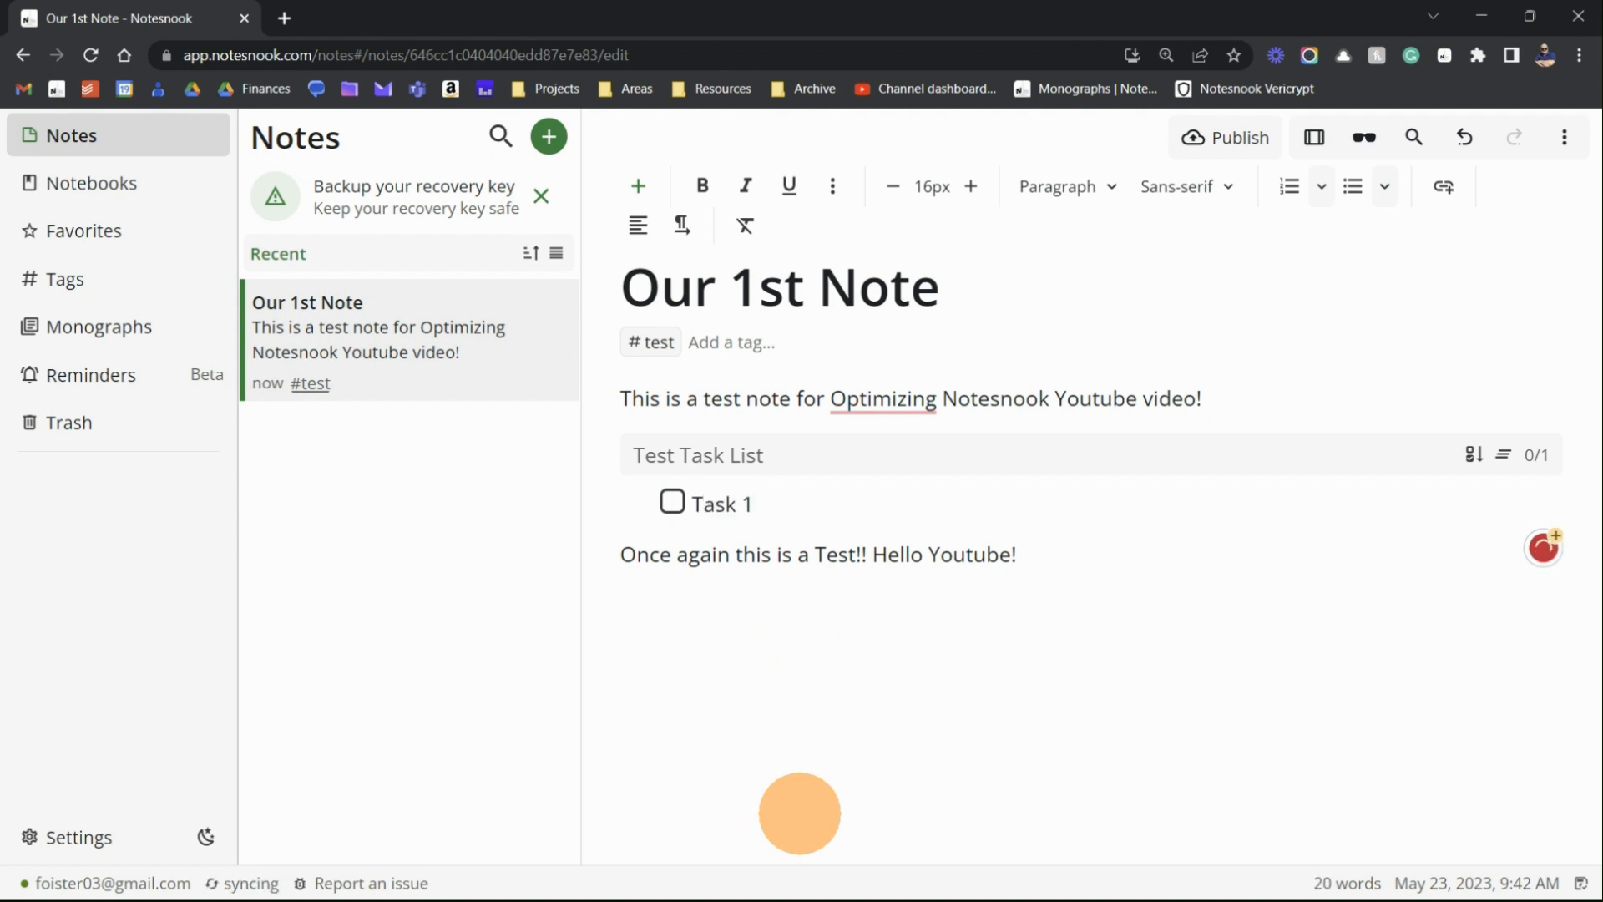
key(Return)
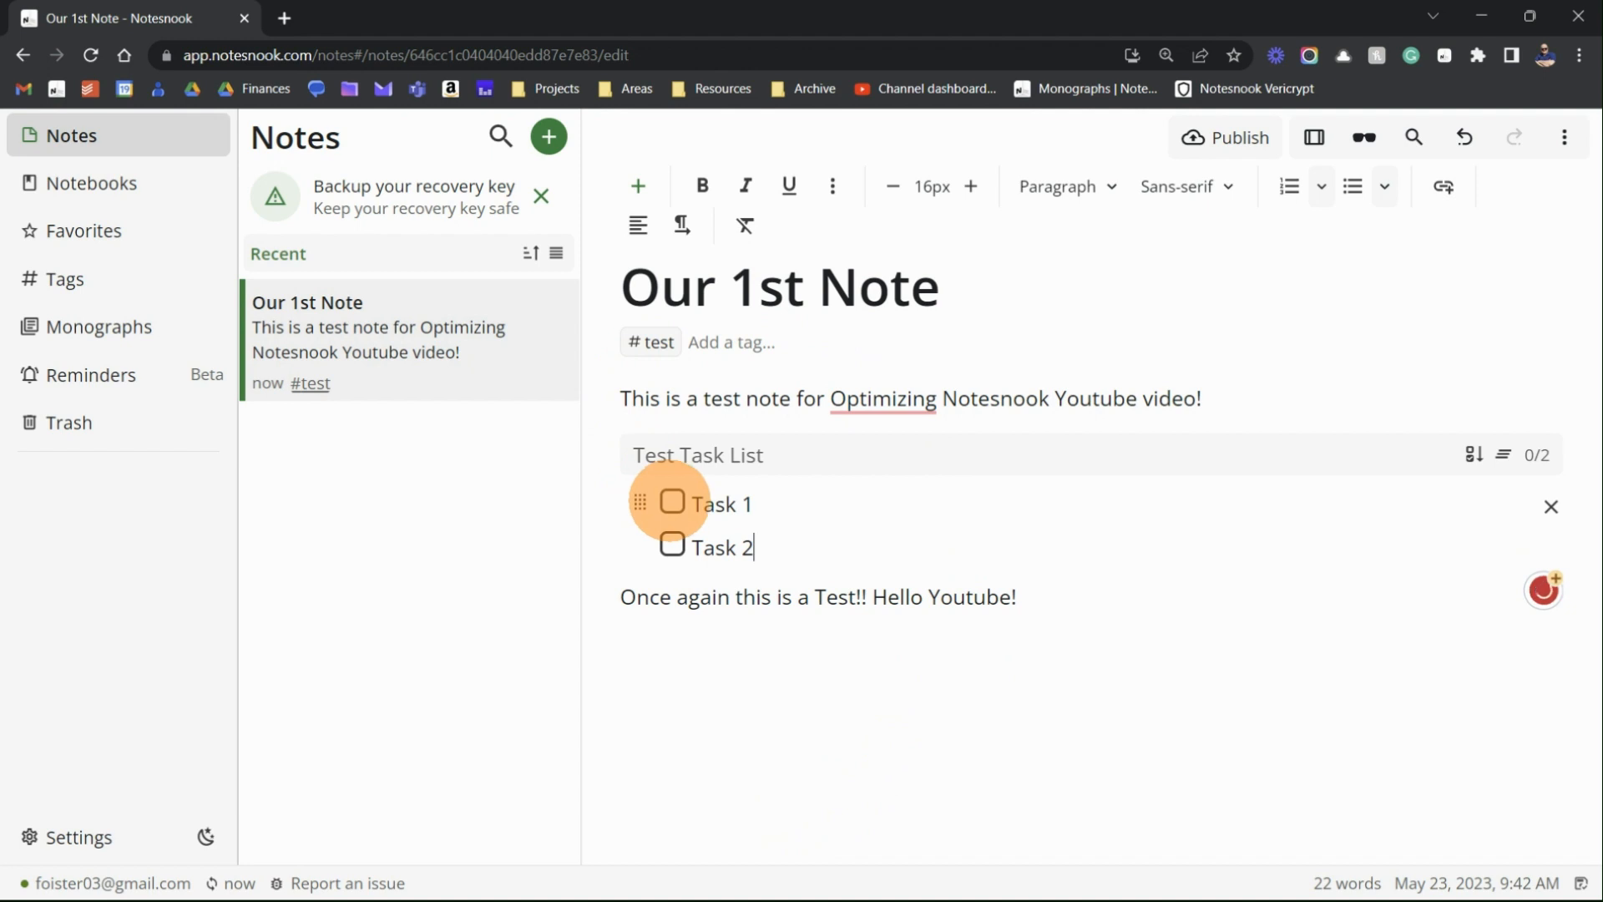
- Mark Task 1 and Task 2 as completed, and clear both completion marks again
click(673, 501)
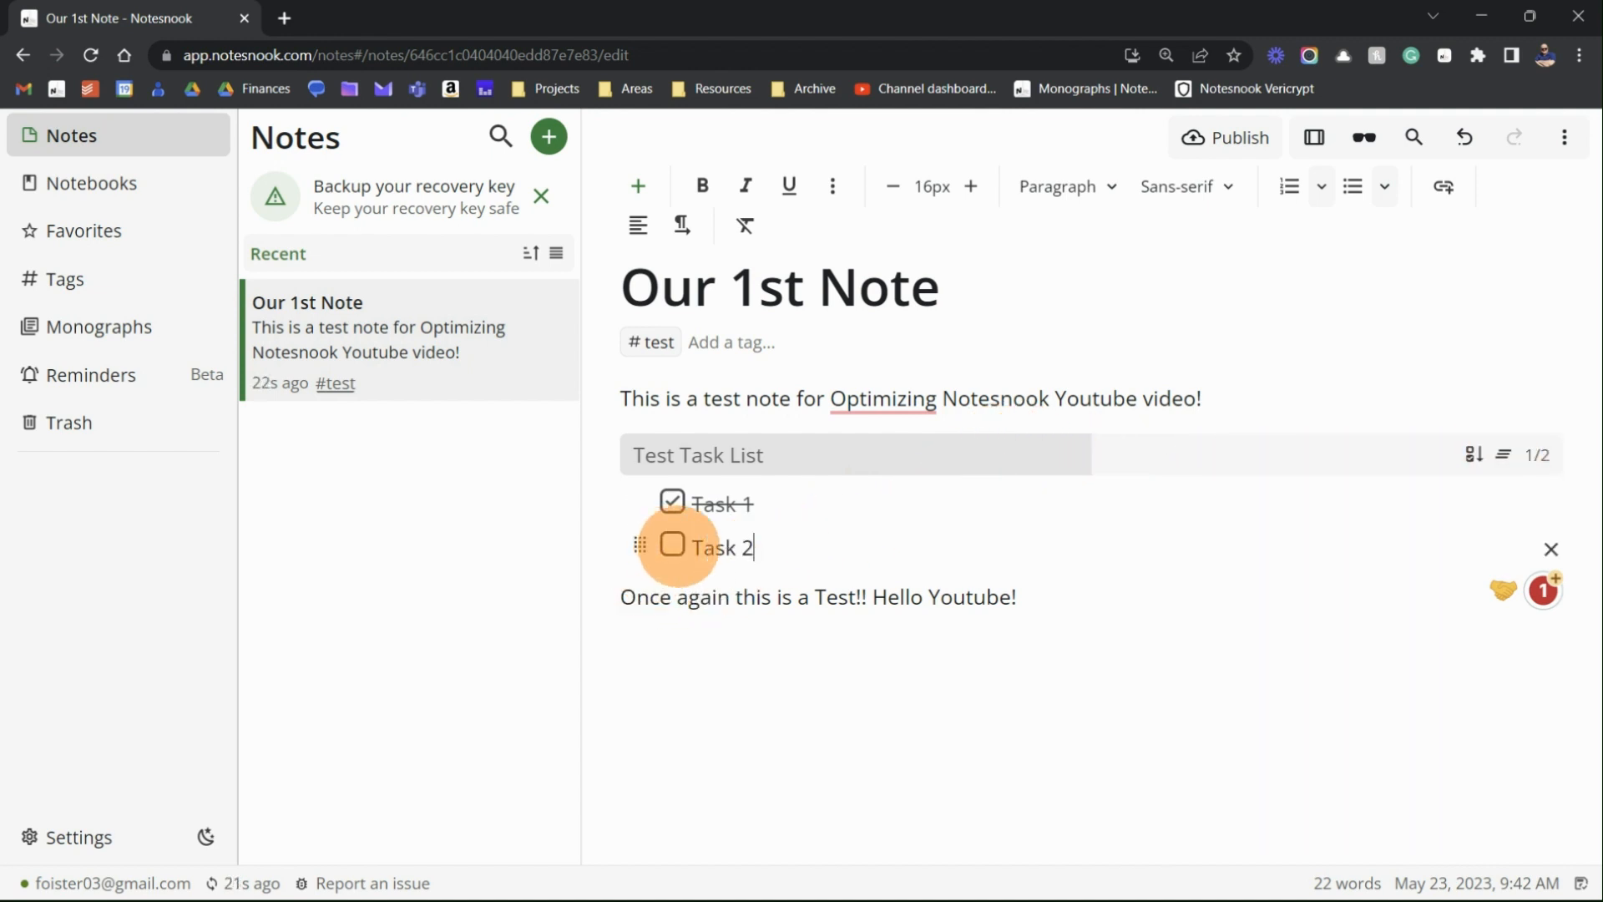
click(673, 545)
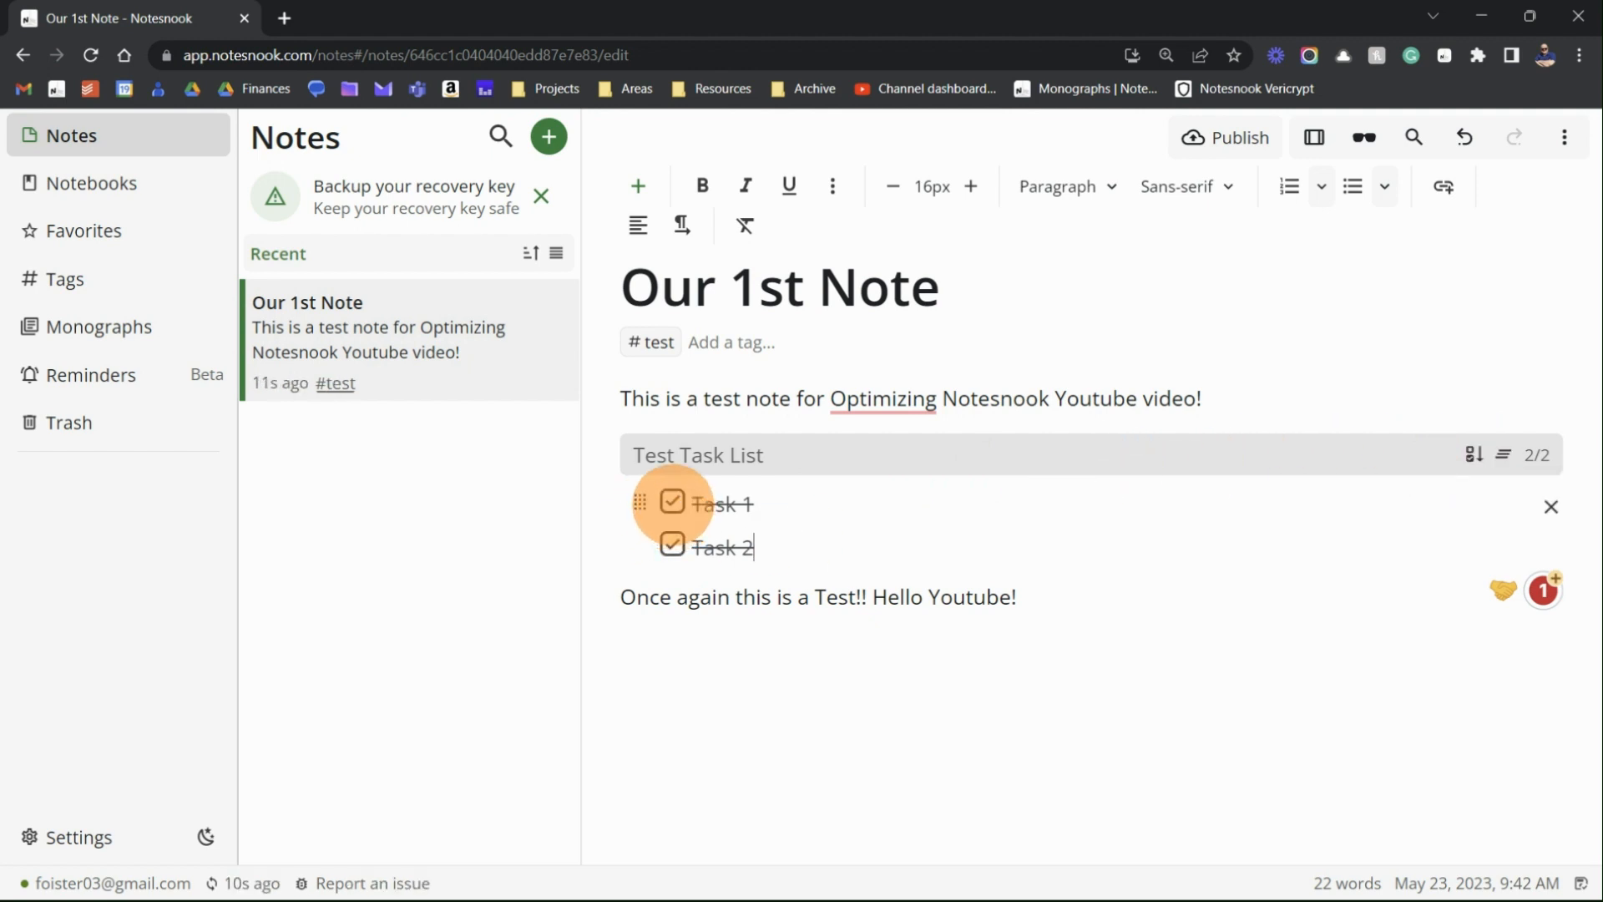
click(672, 502)
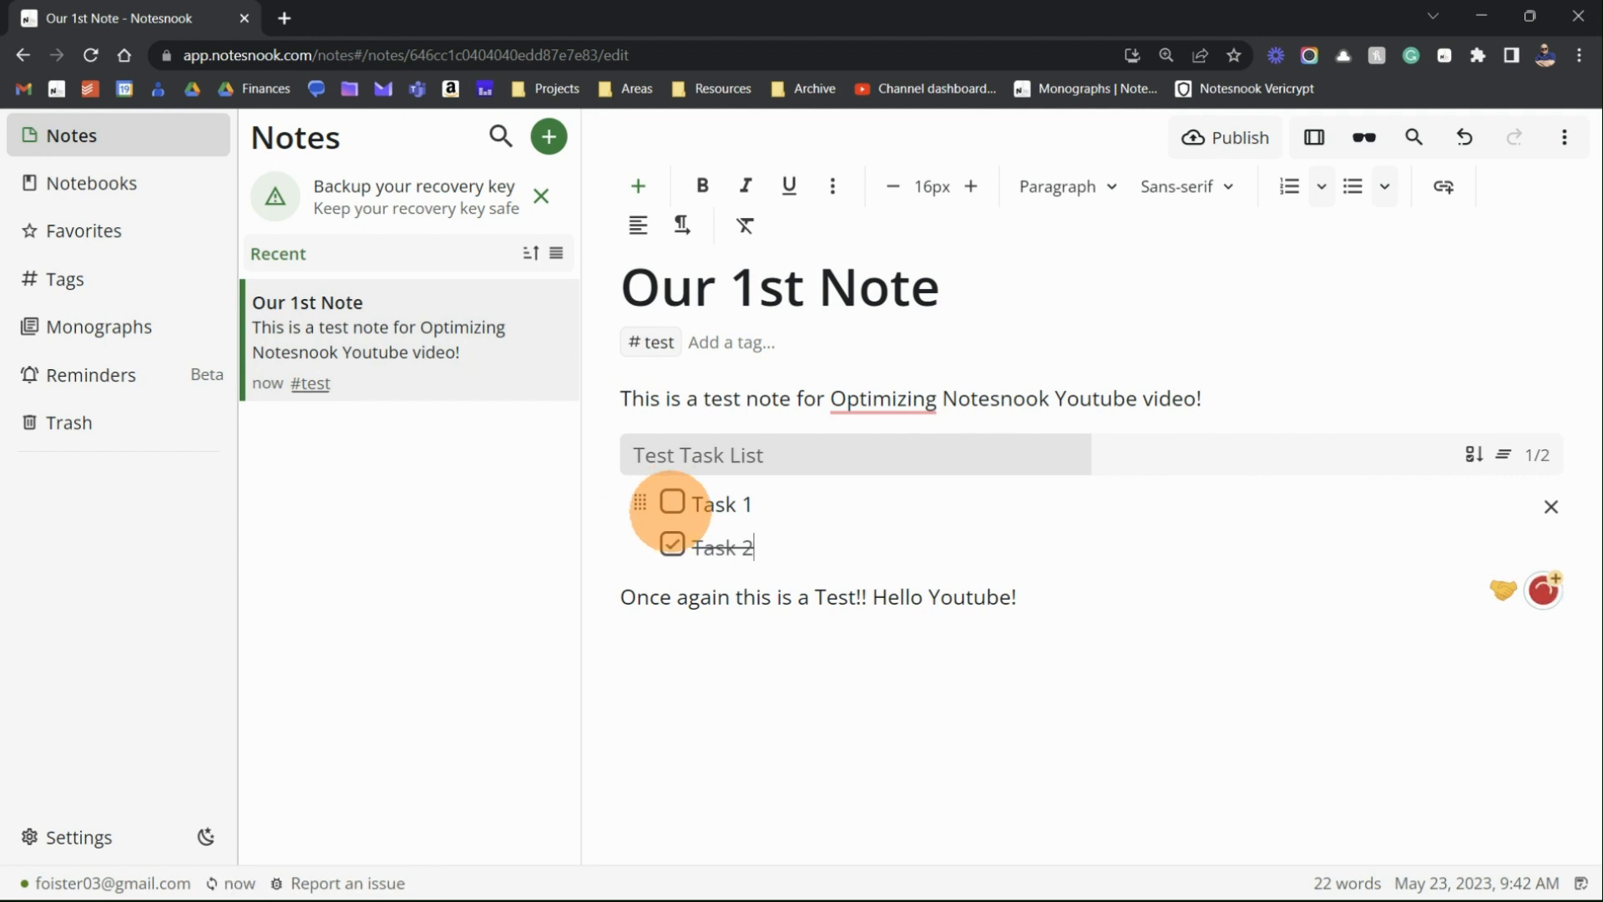
click(672, 546)
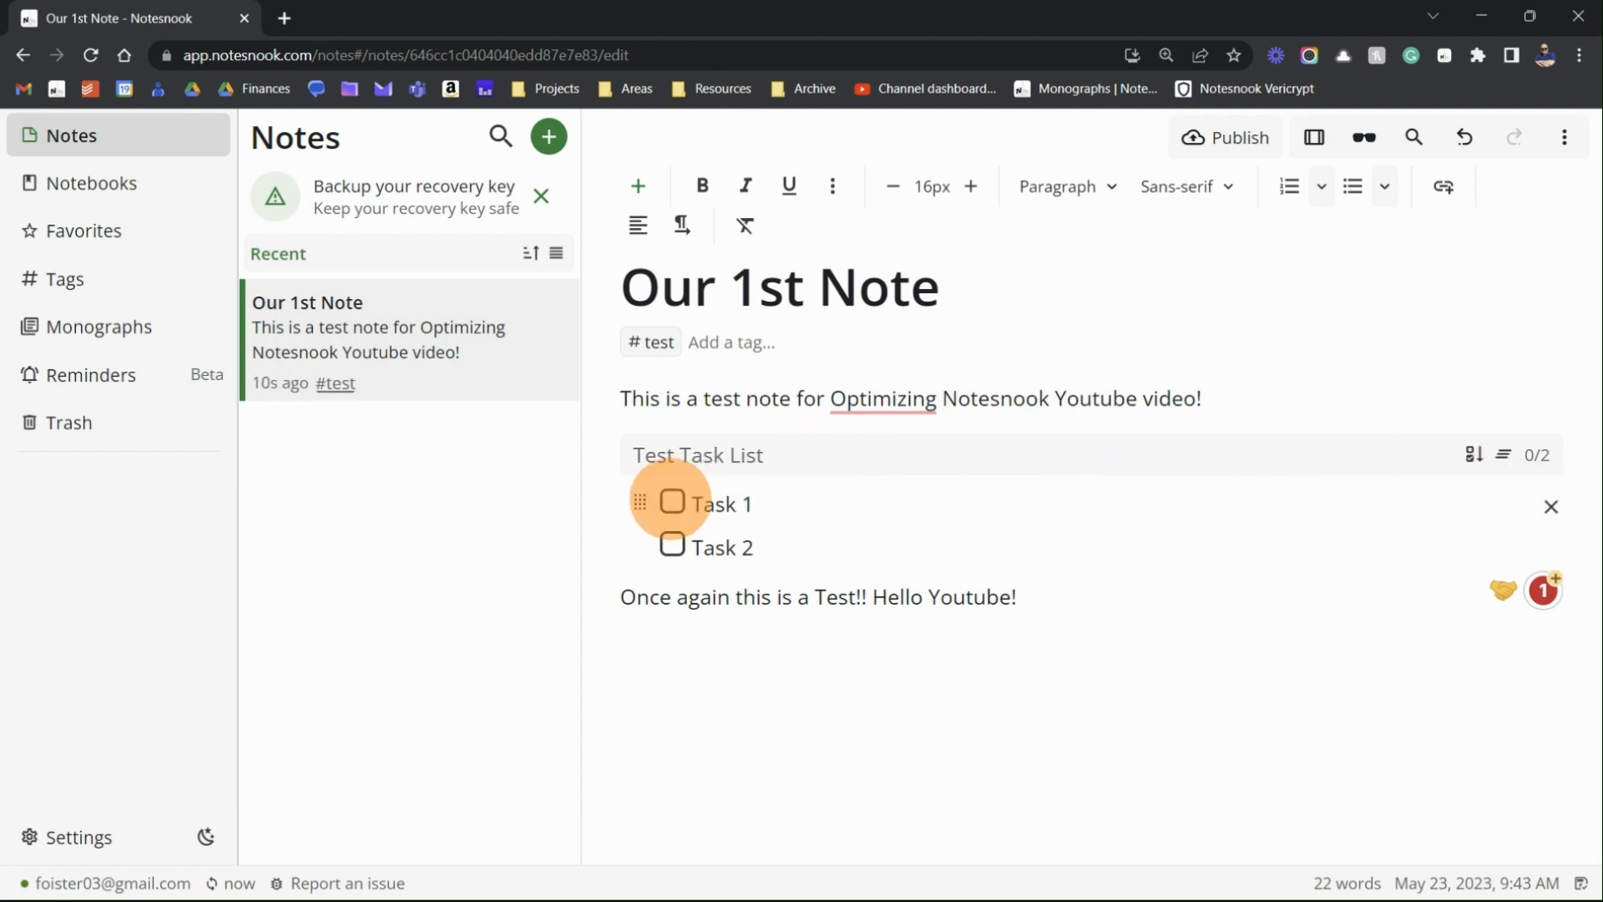
- Mark only Task 1 as completed in the test task list
click(672, 501)
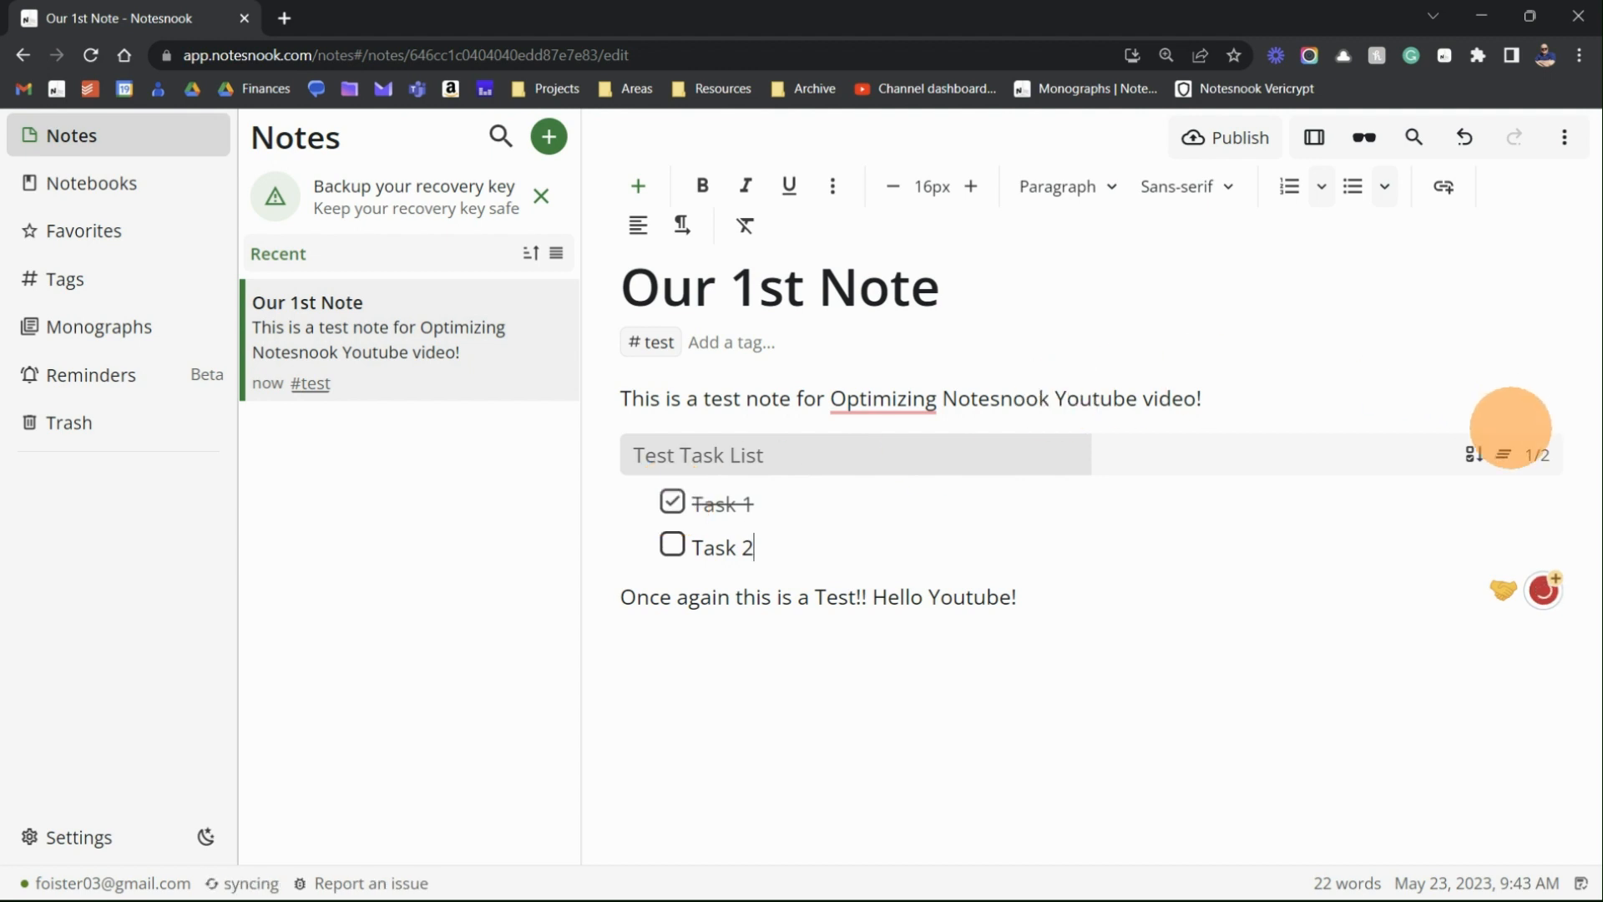
- Sort the test task list so completed tasks come last, and mark Task 2 as completed
click(1473, 454)
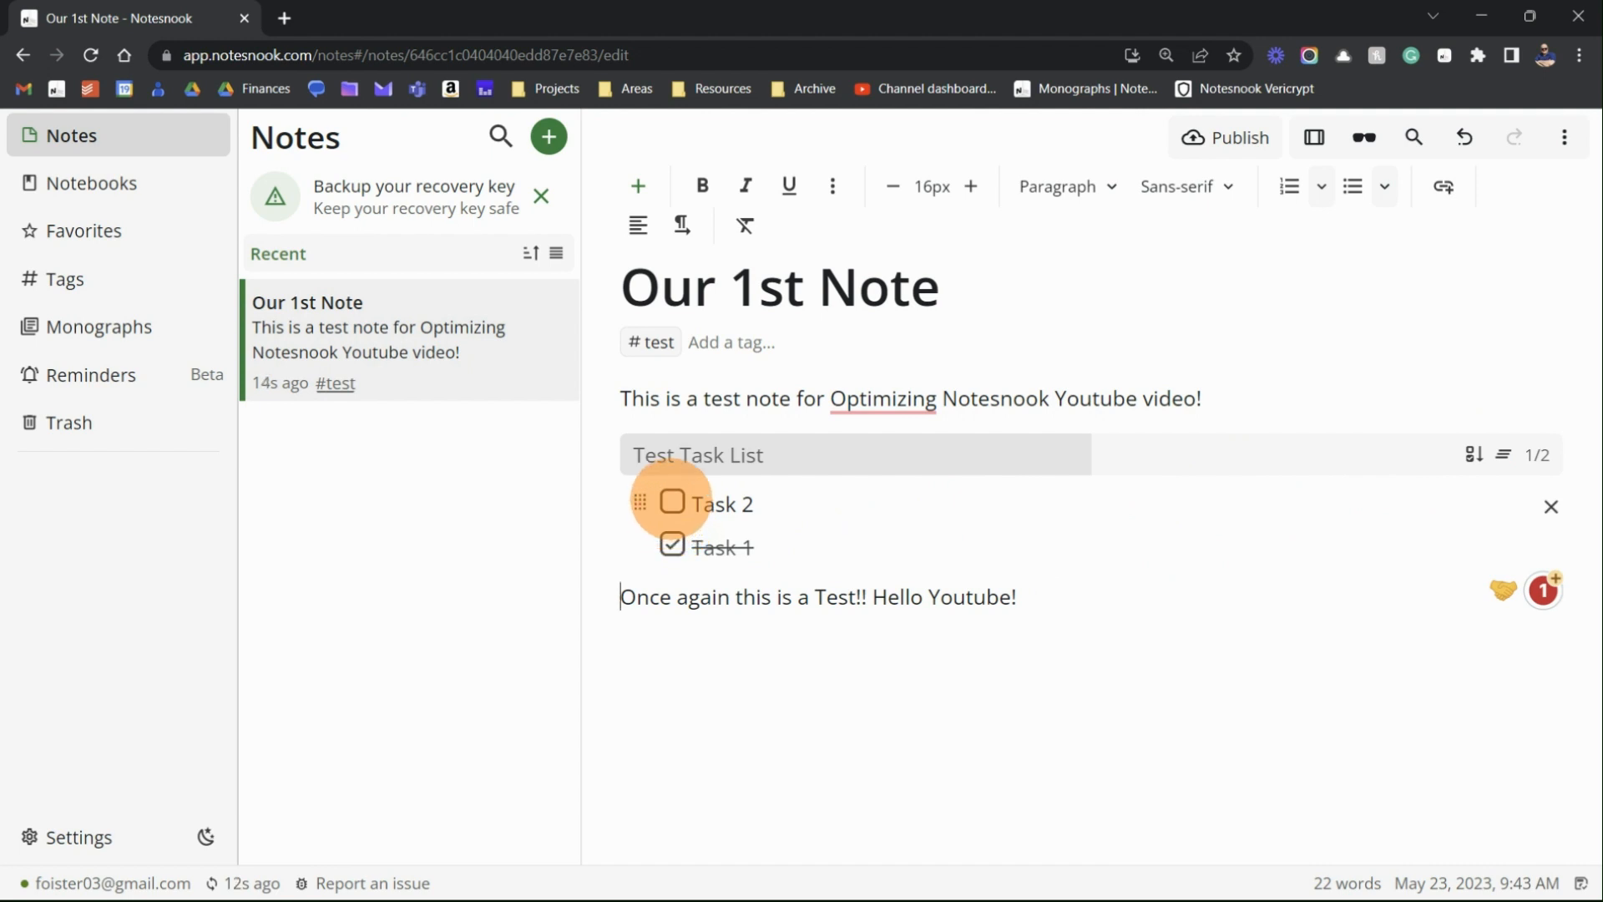
click(672, 501)
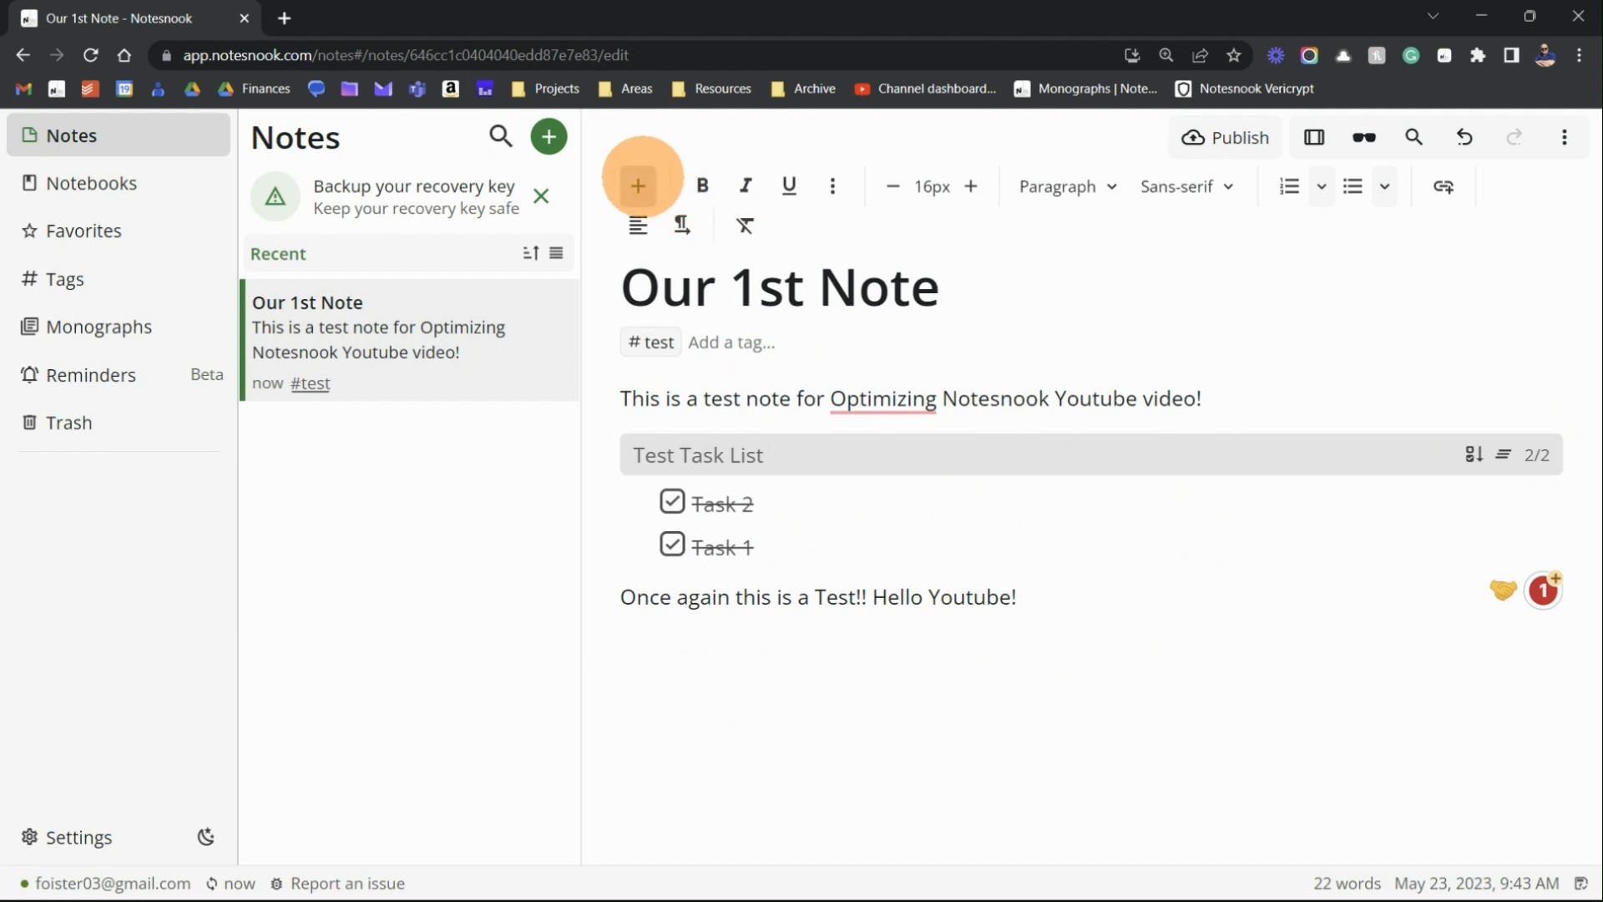
- Insert a horizontal rule on a new line below the paragraph "Once again this is a Test!! Hello Youtube!"
click(639, 185)
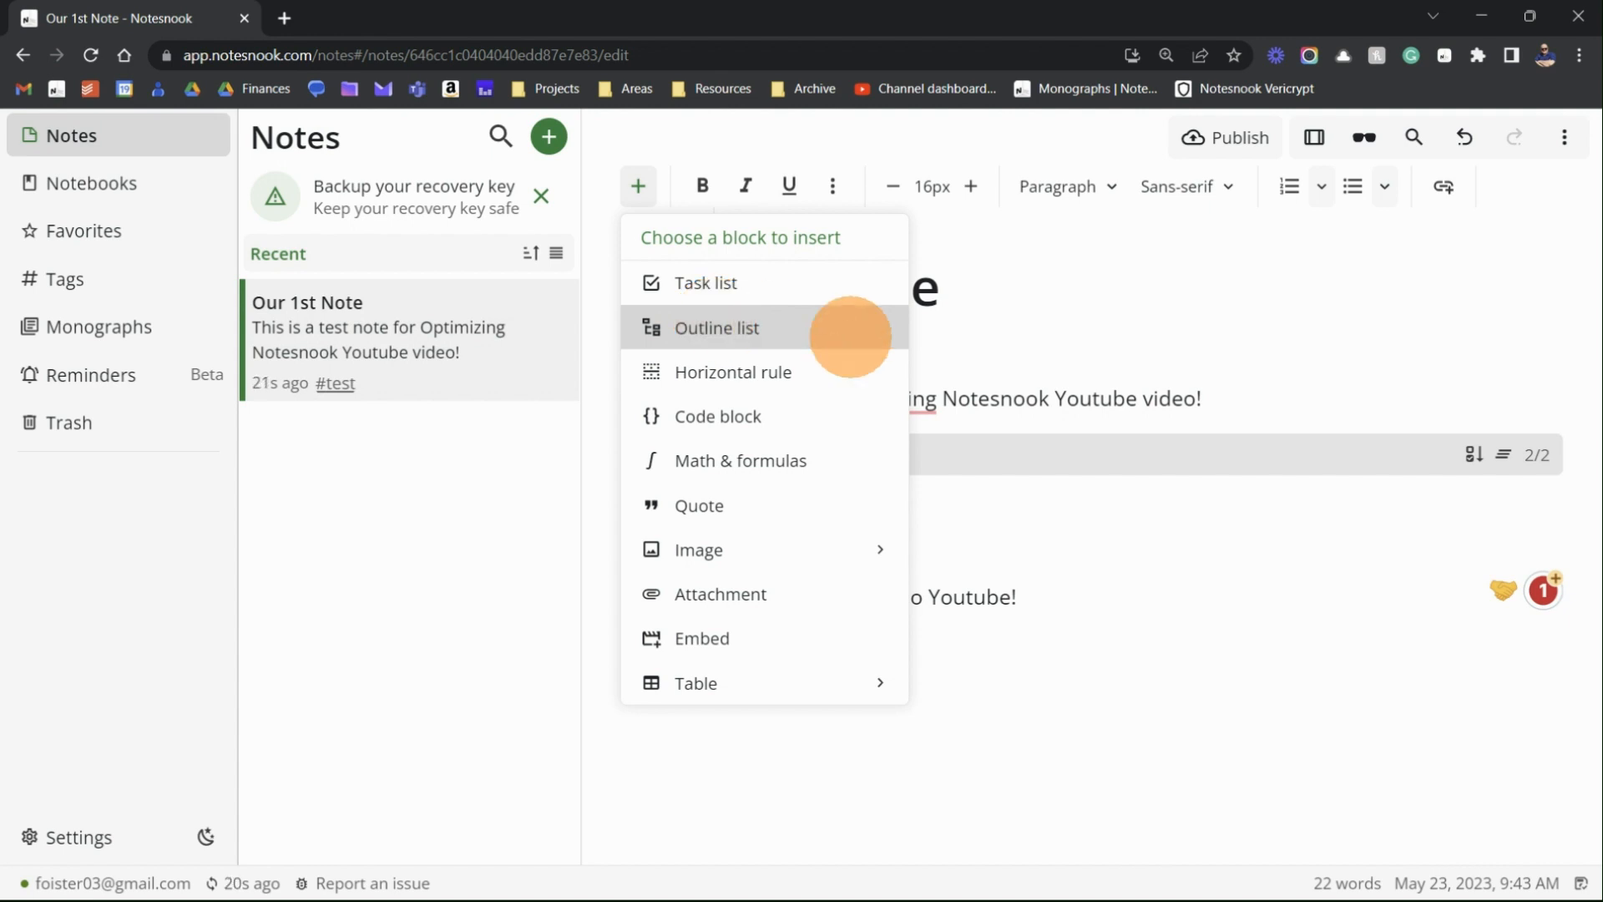
click(1085, 660)
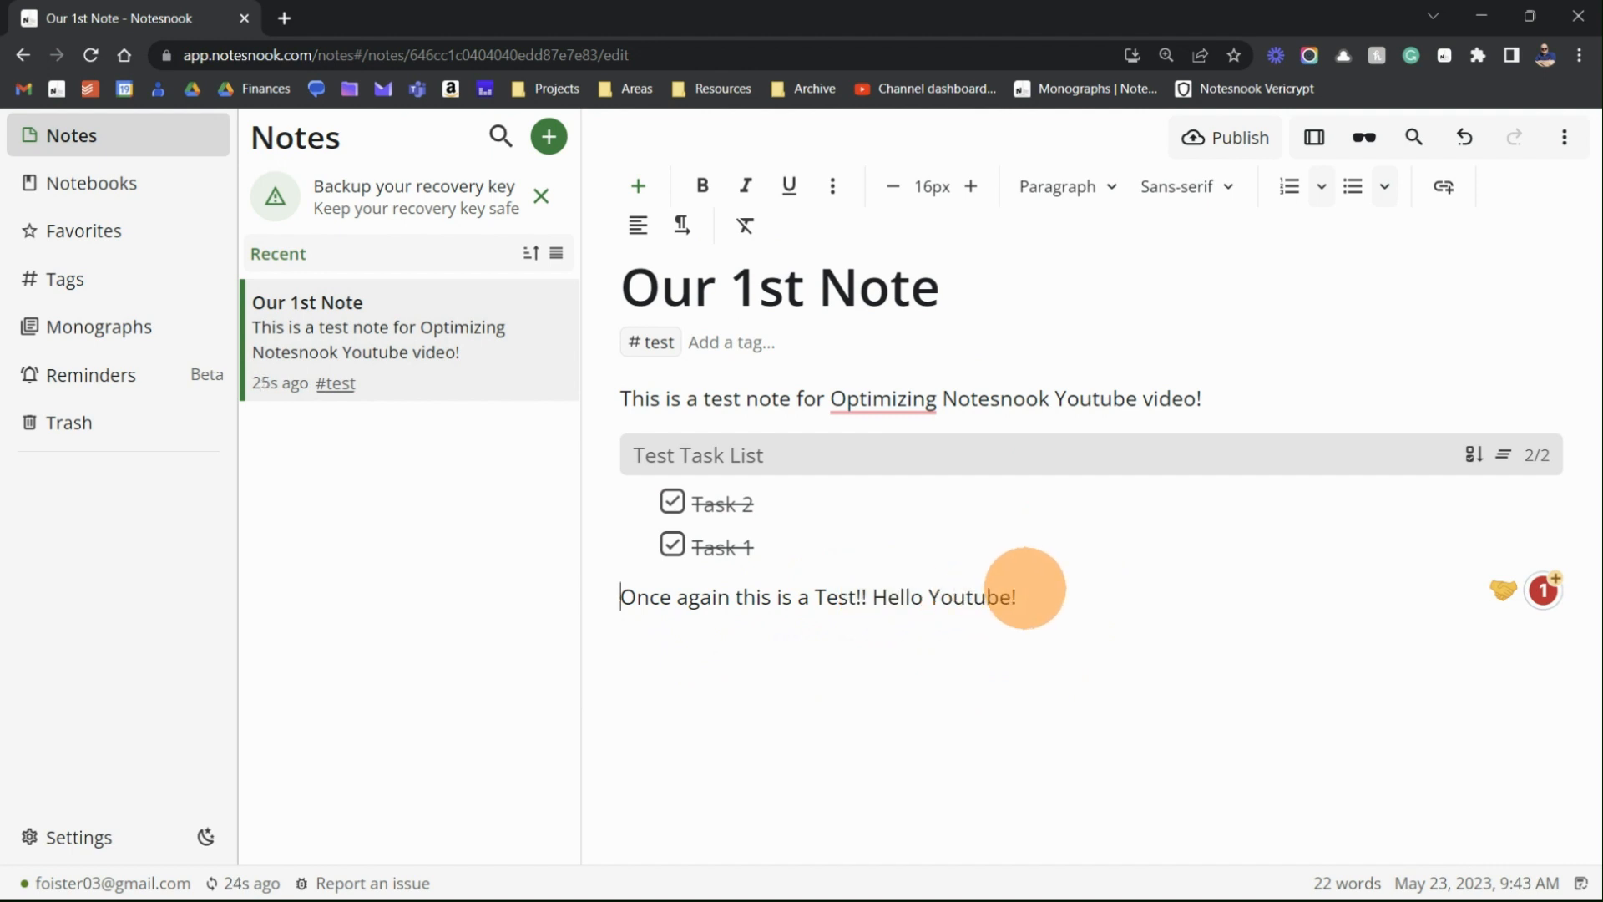
click(1032, 595)
key(Return)
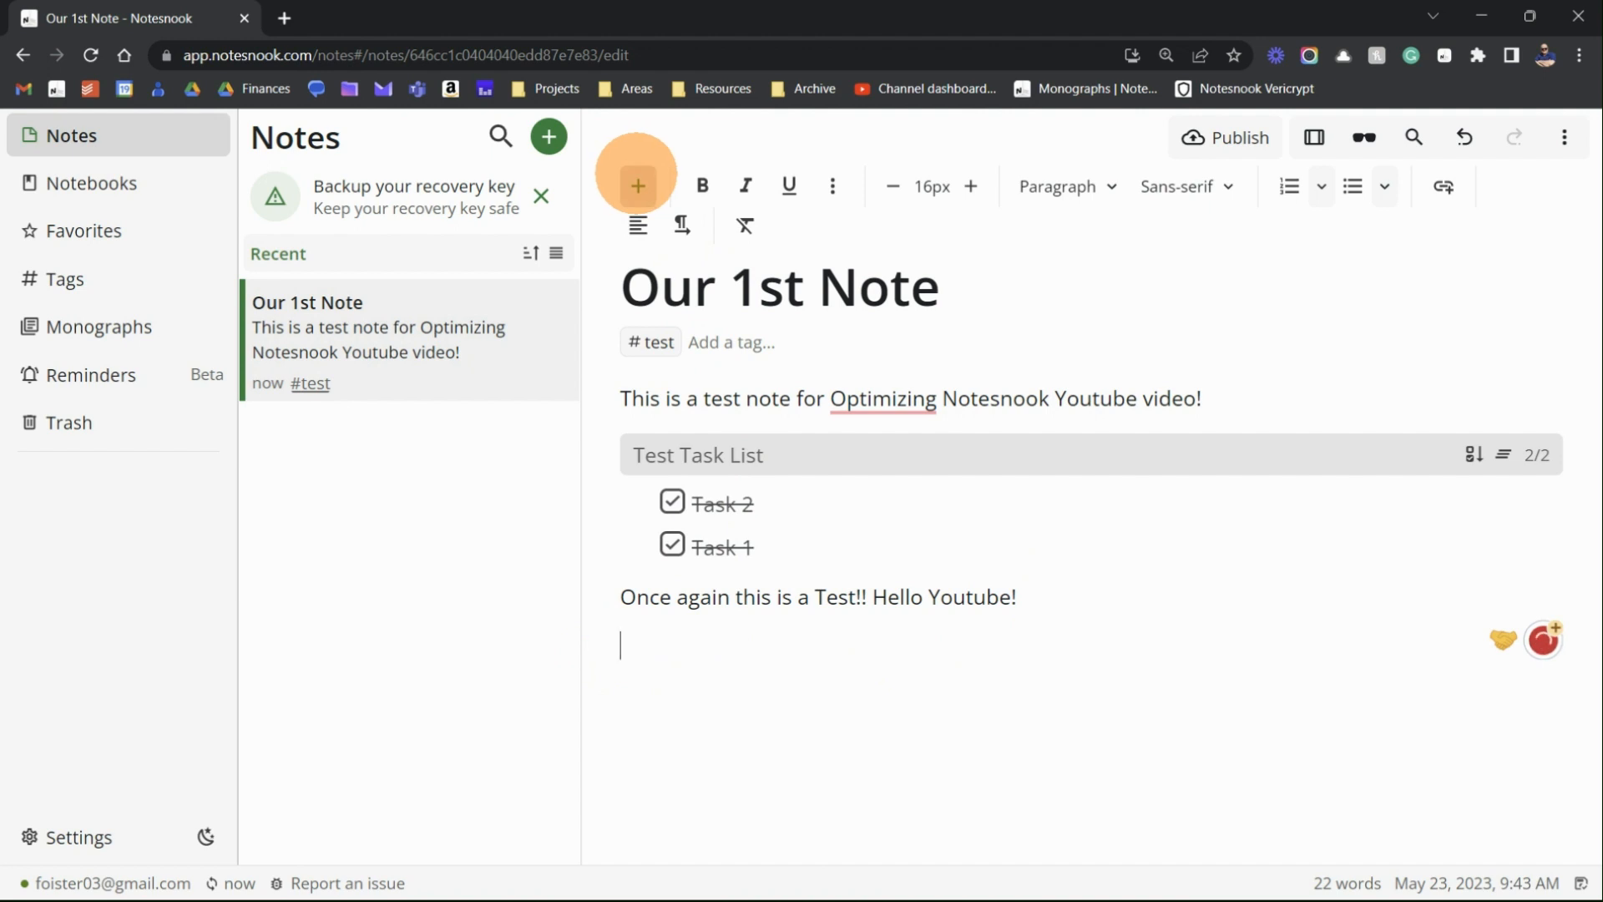
click(638, 186)
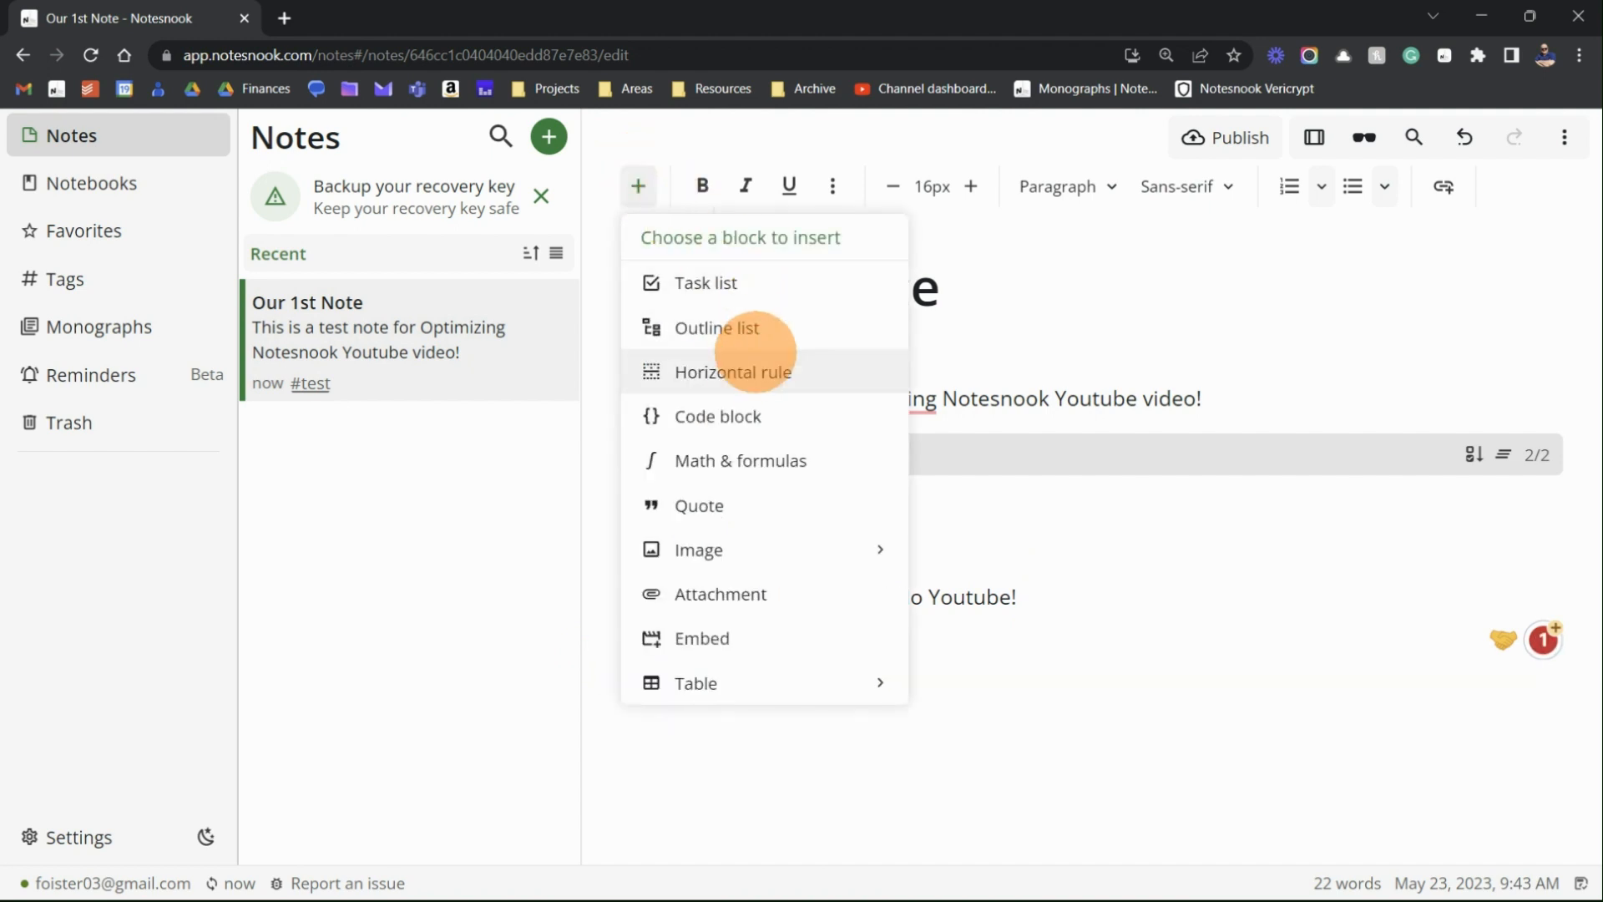
click(747, 371)
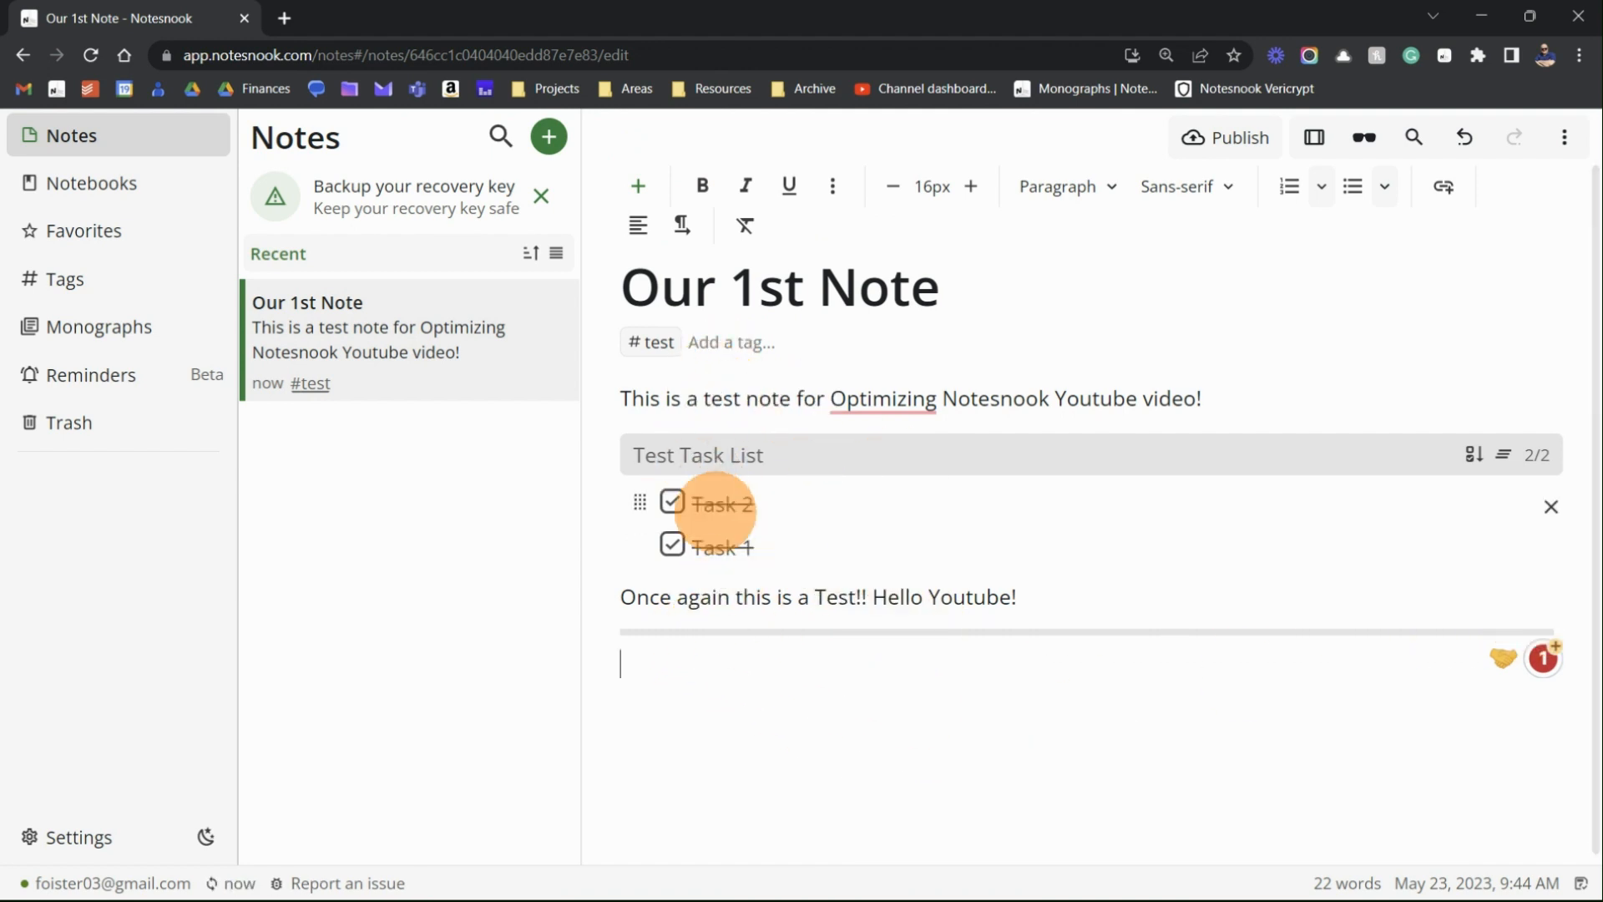
- Write "Bottom Section" below the horizontal rule and start a new line after it
click(714, 711)
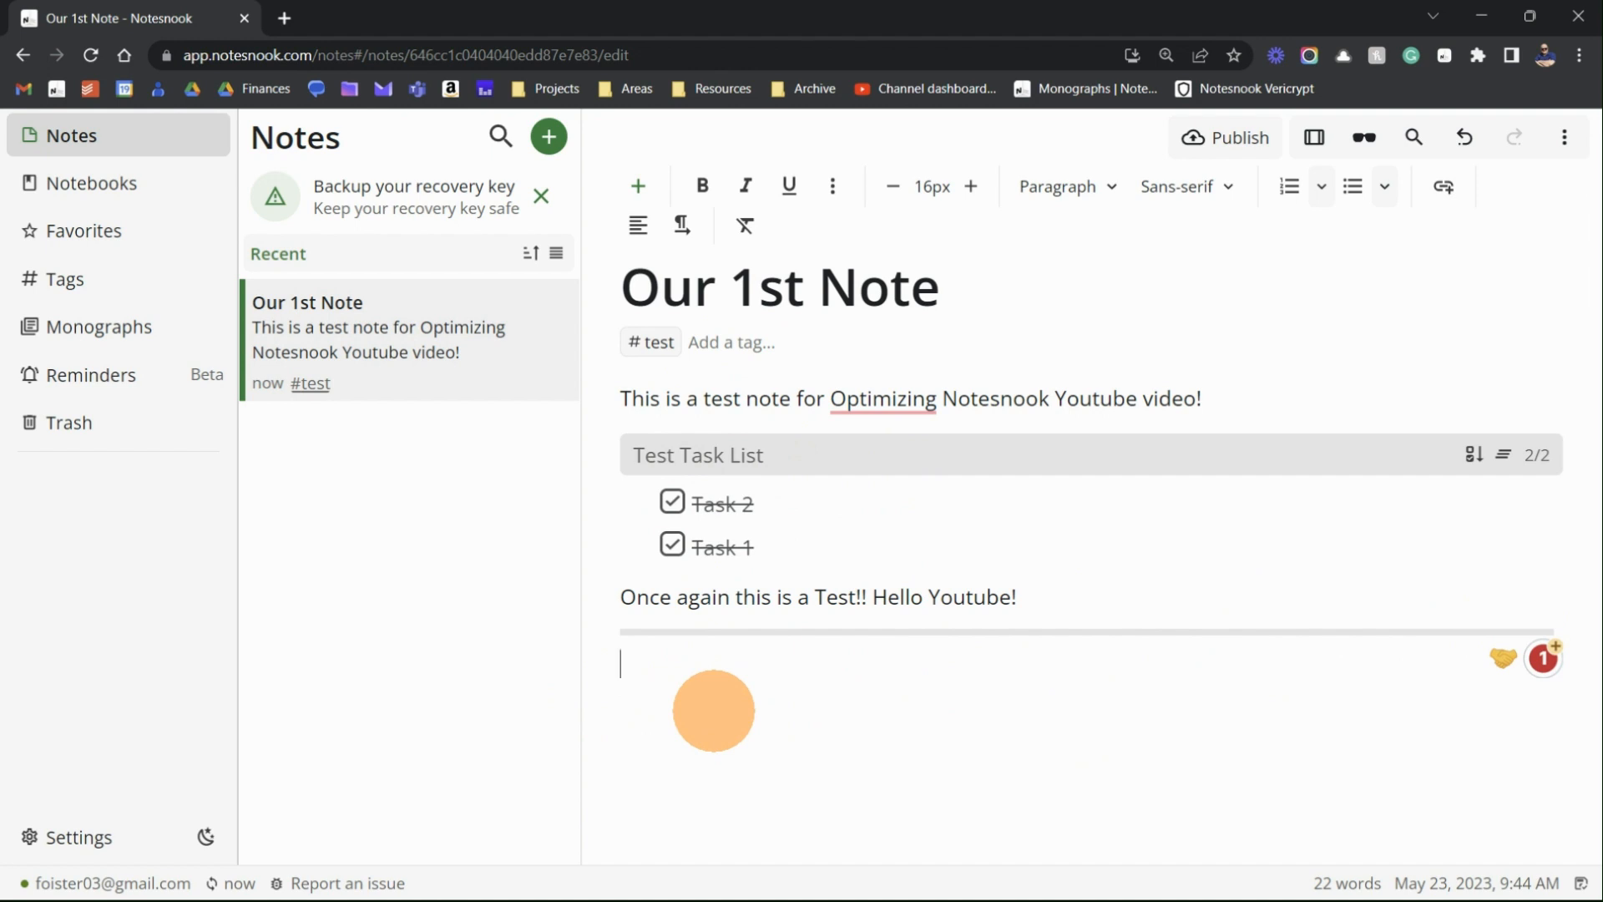
text(Bottom Section)
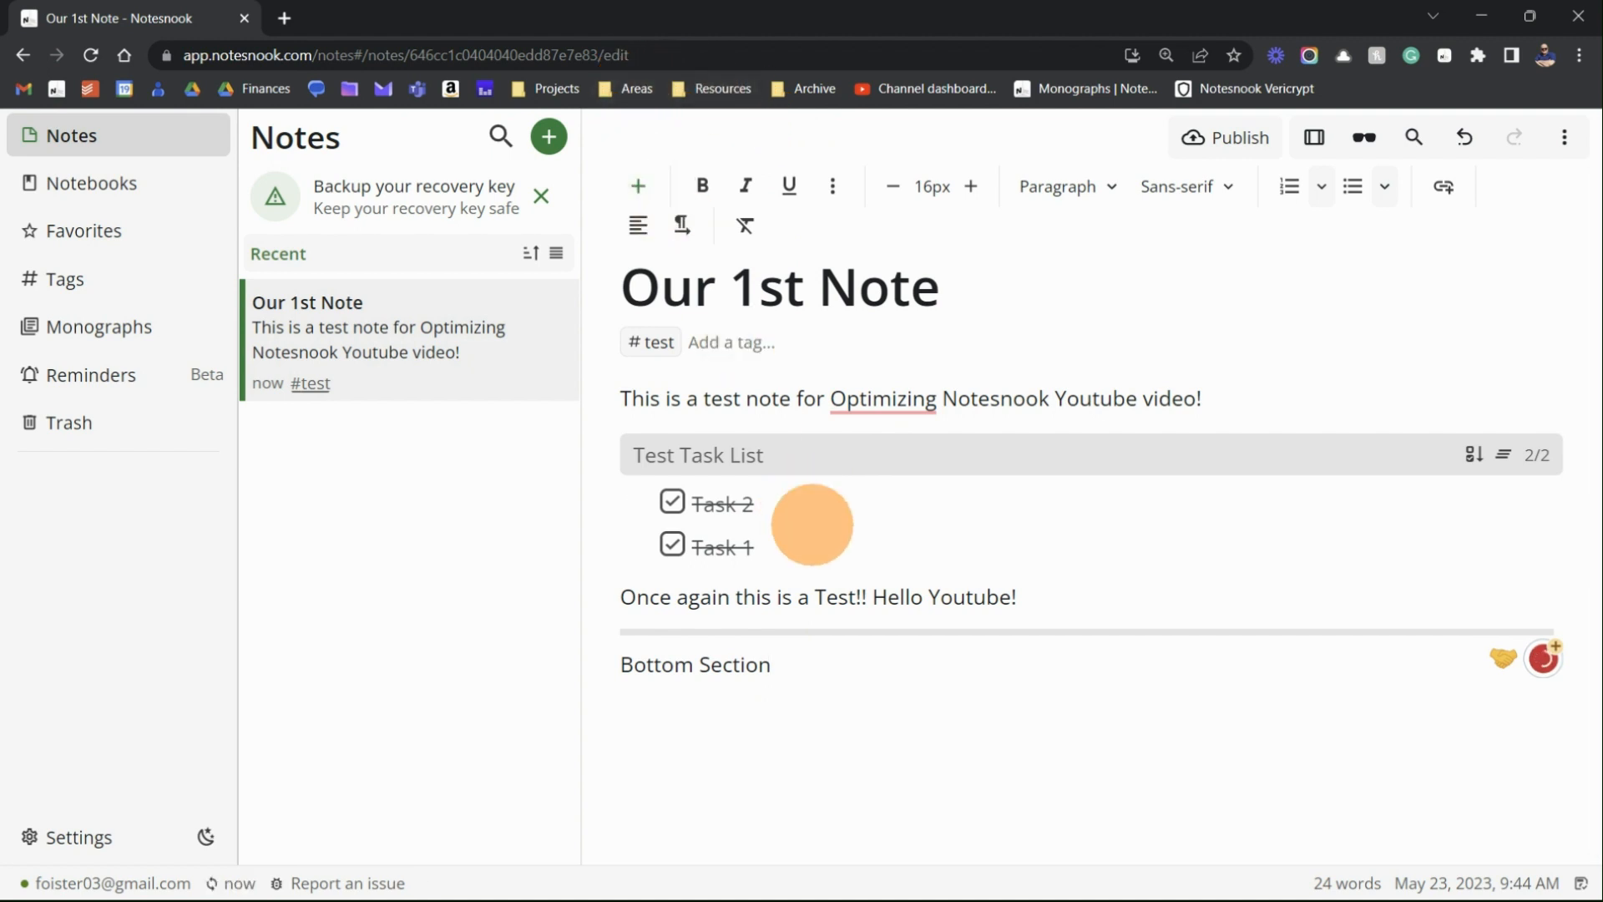
key(Return)
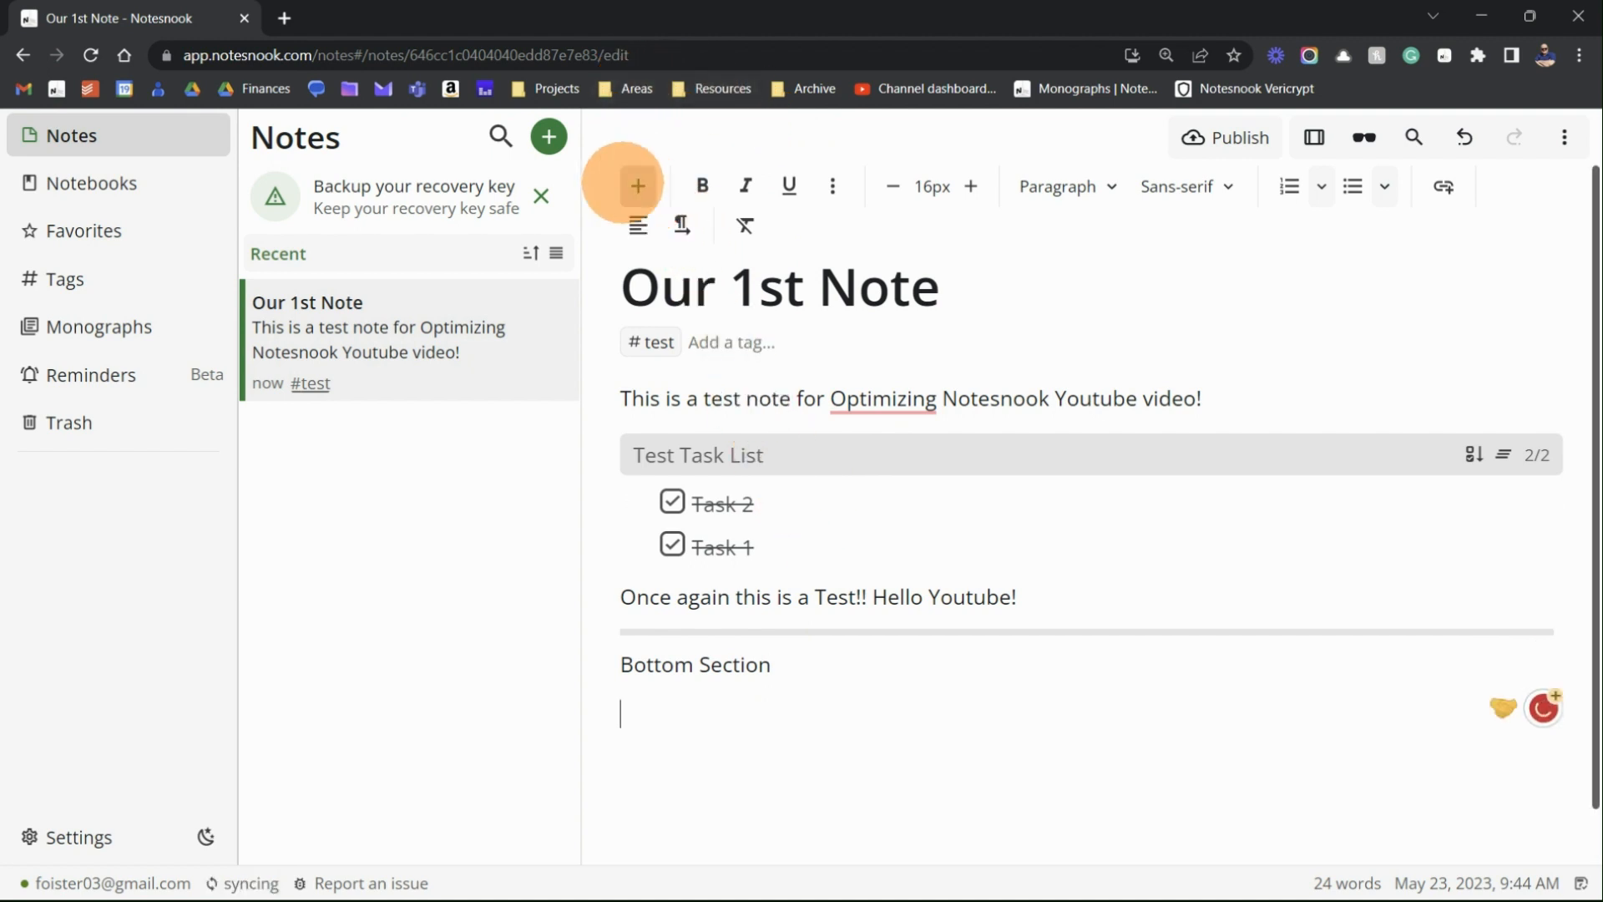
click(636, 184)
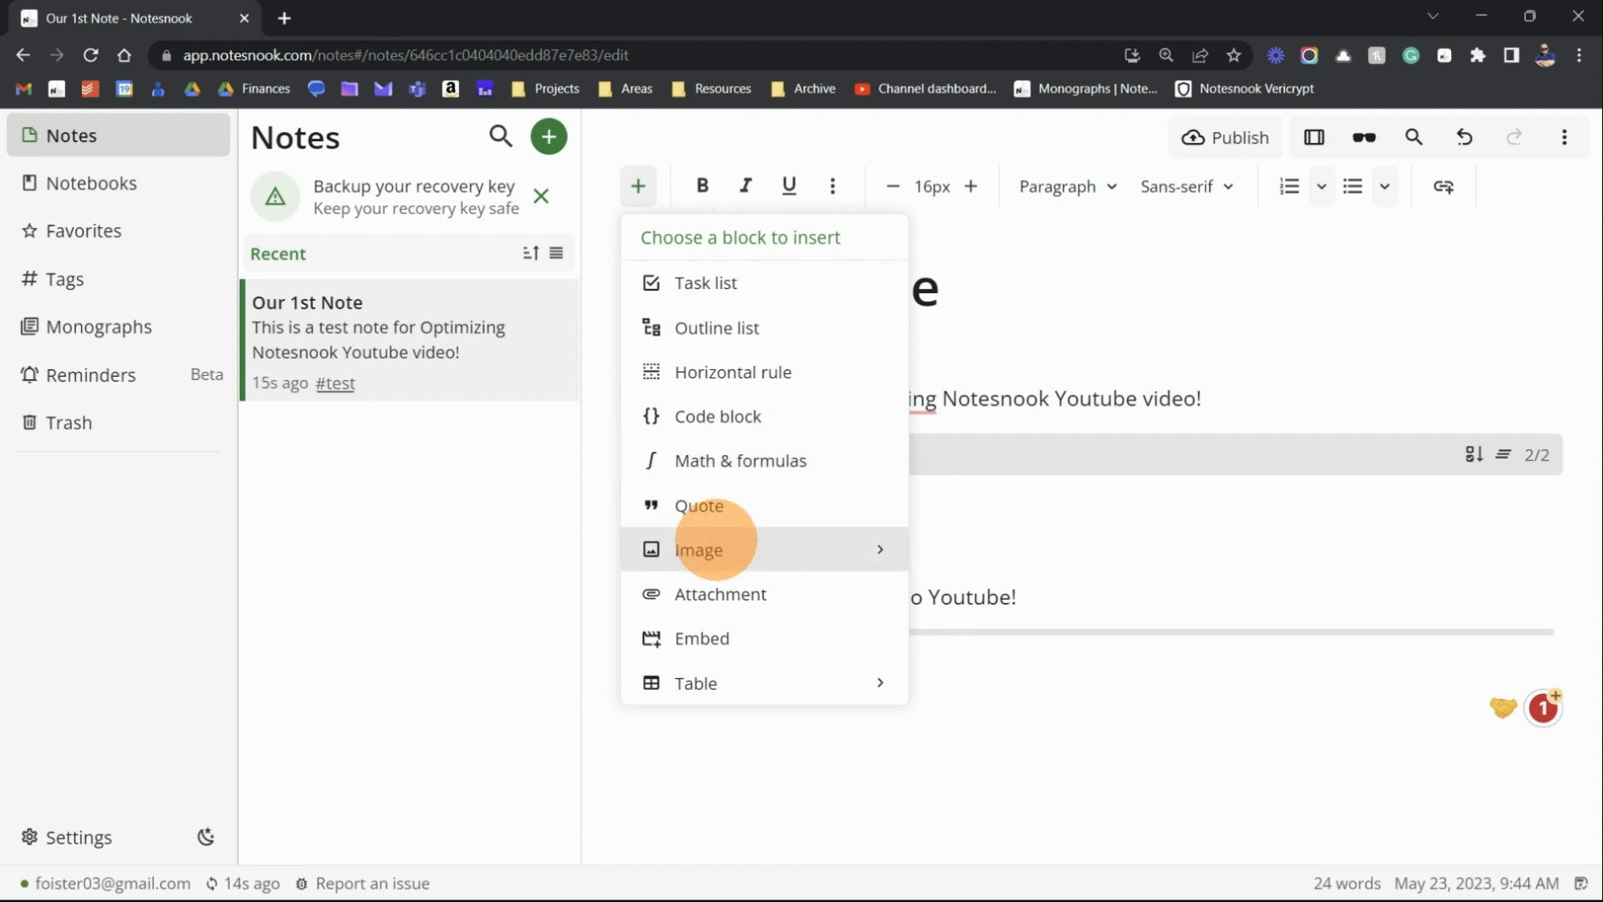
mouse_move(710, 545)
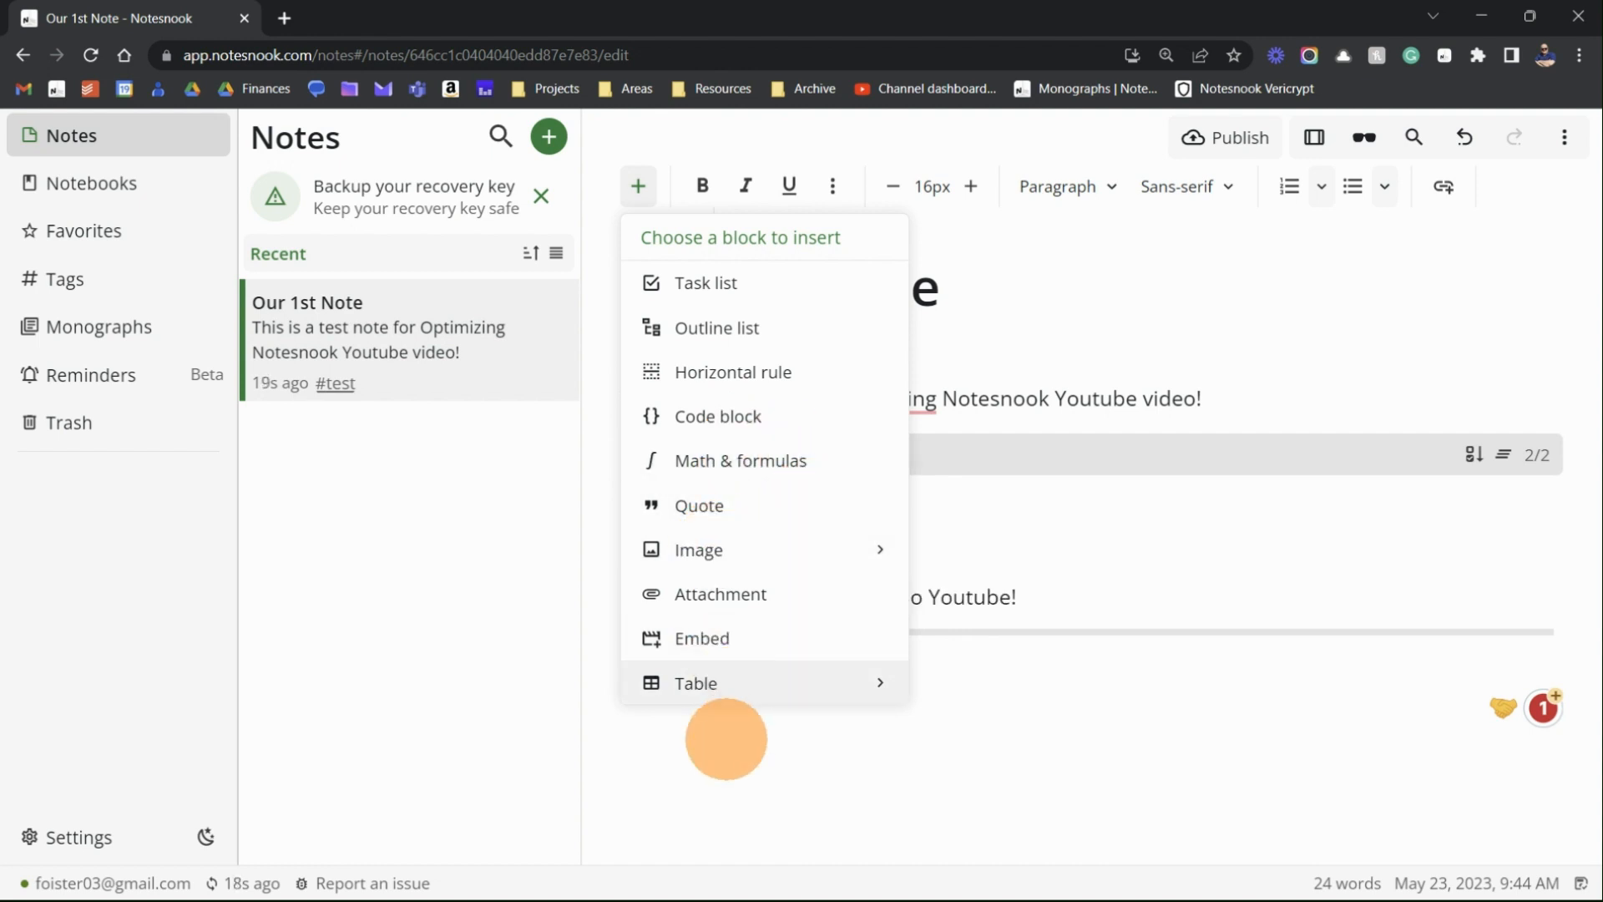
click(734, 733)
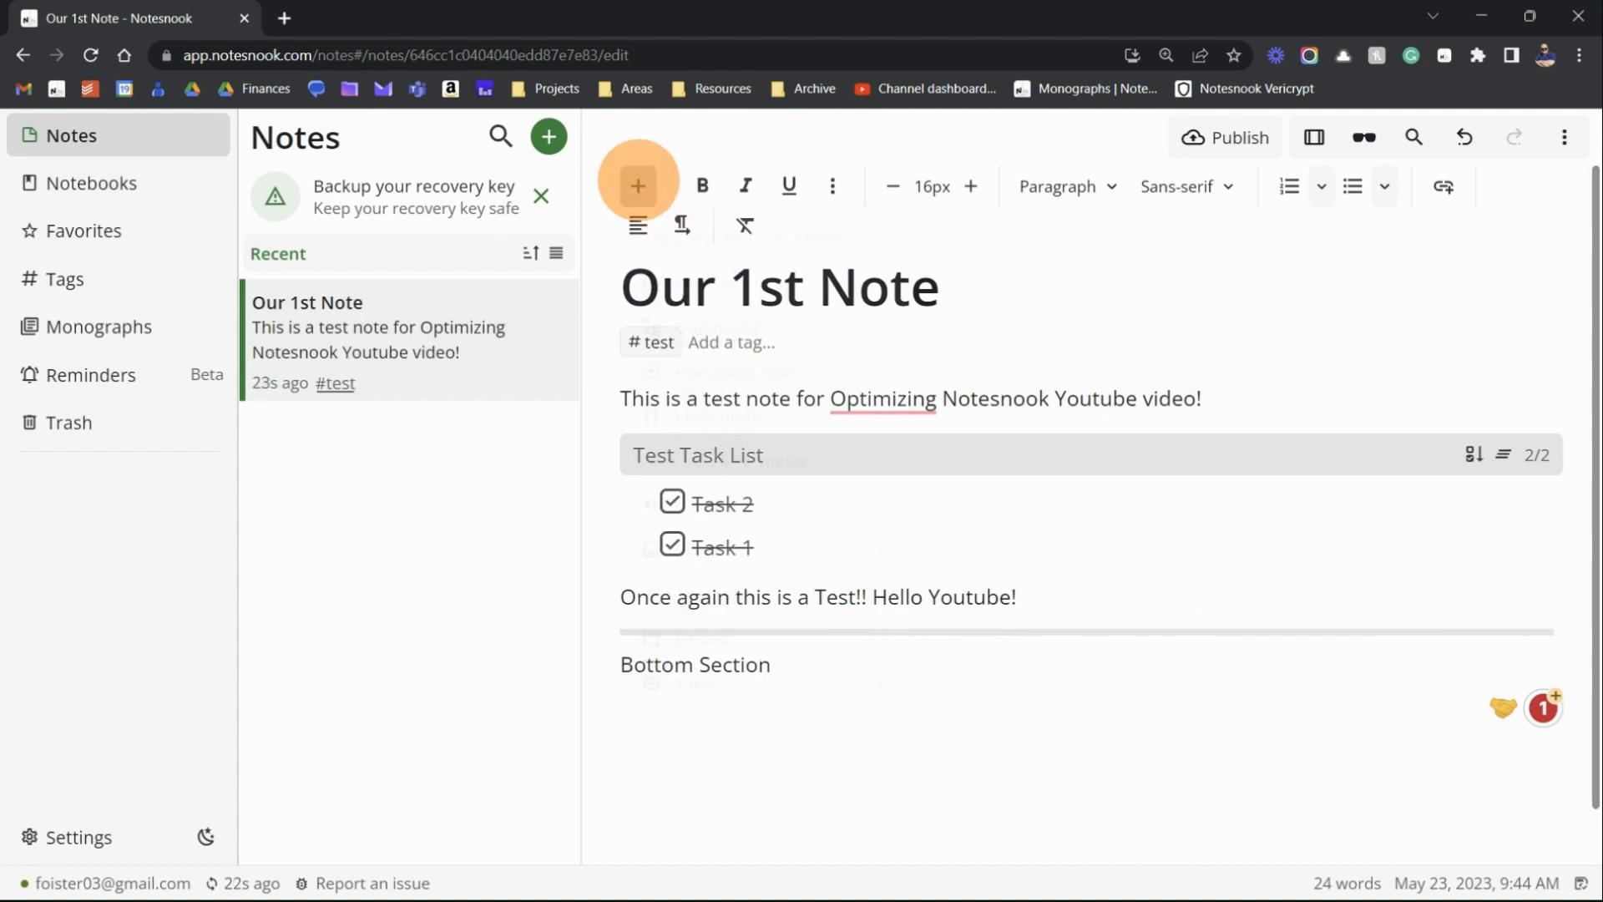
- Try to insert an image uploaded from disk below "Bottom Section"
click(639, 185)
mouse_move(690, 547)
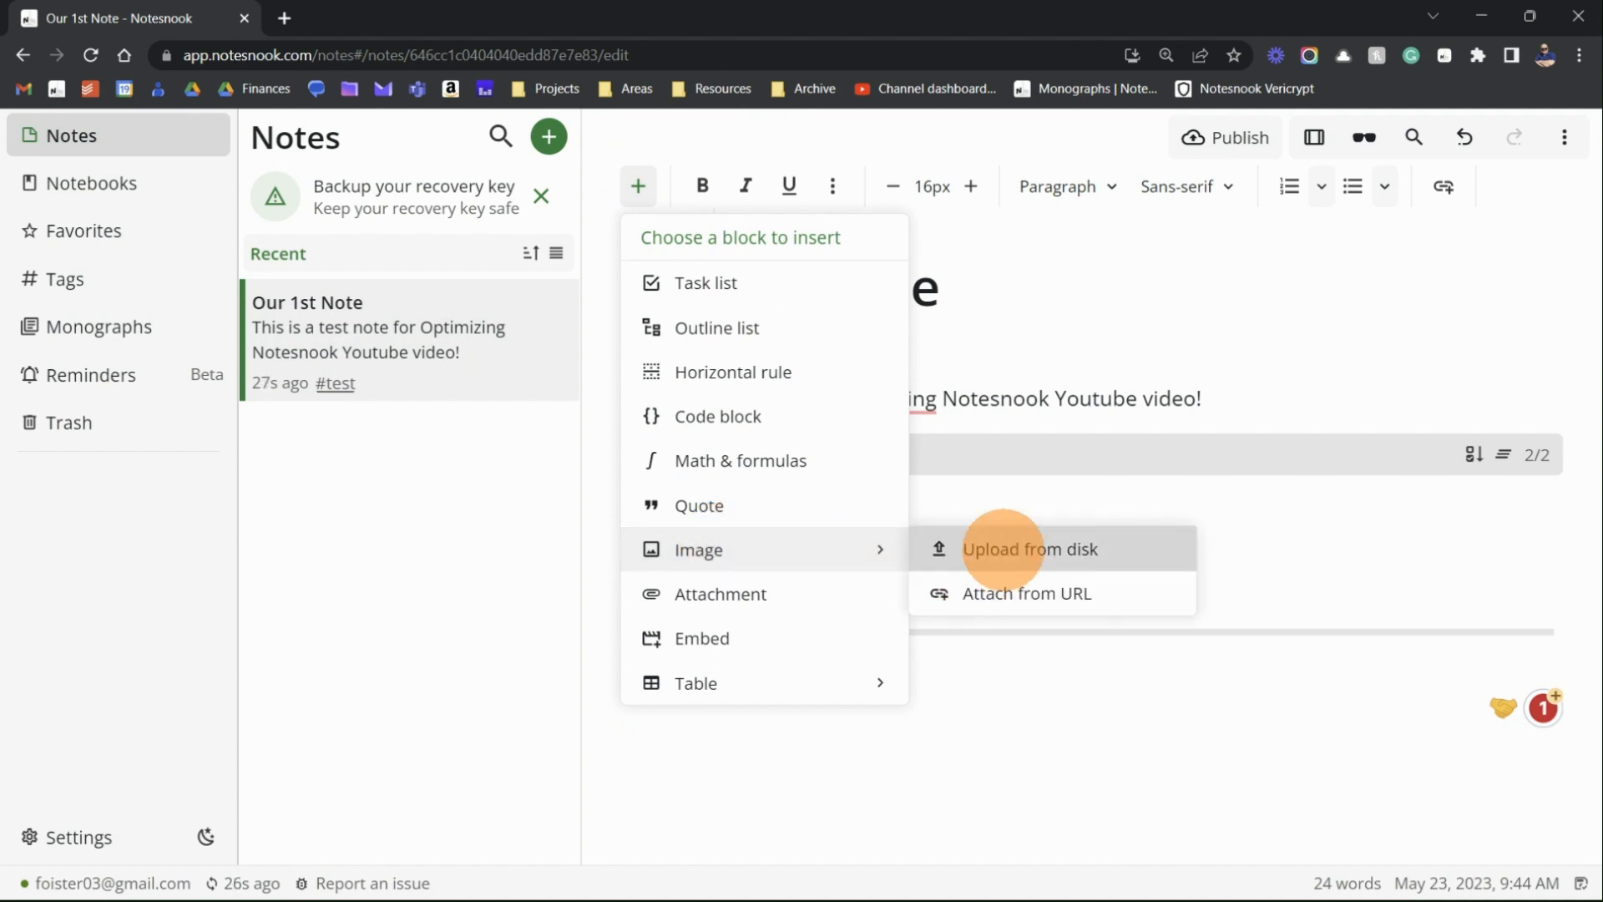
click(1003, 549)
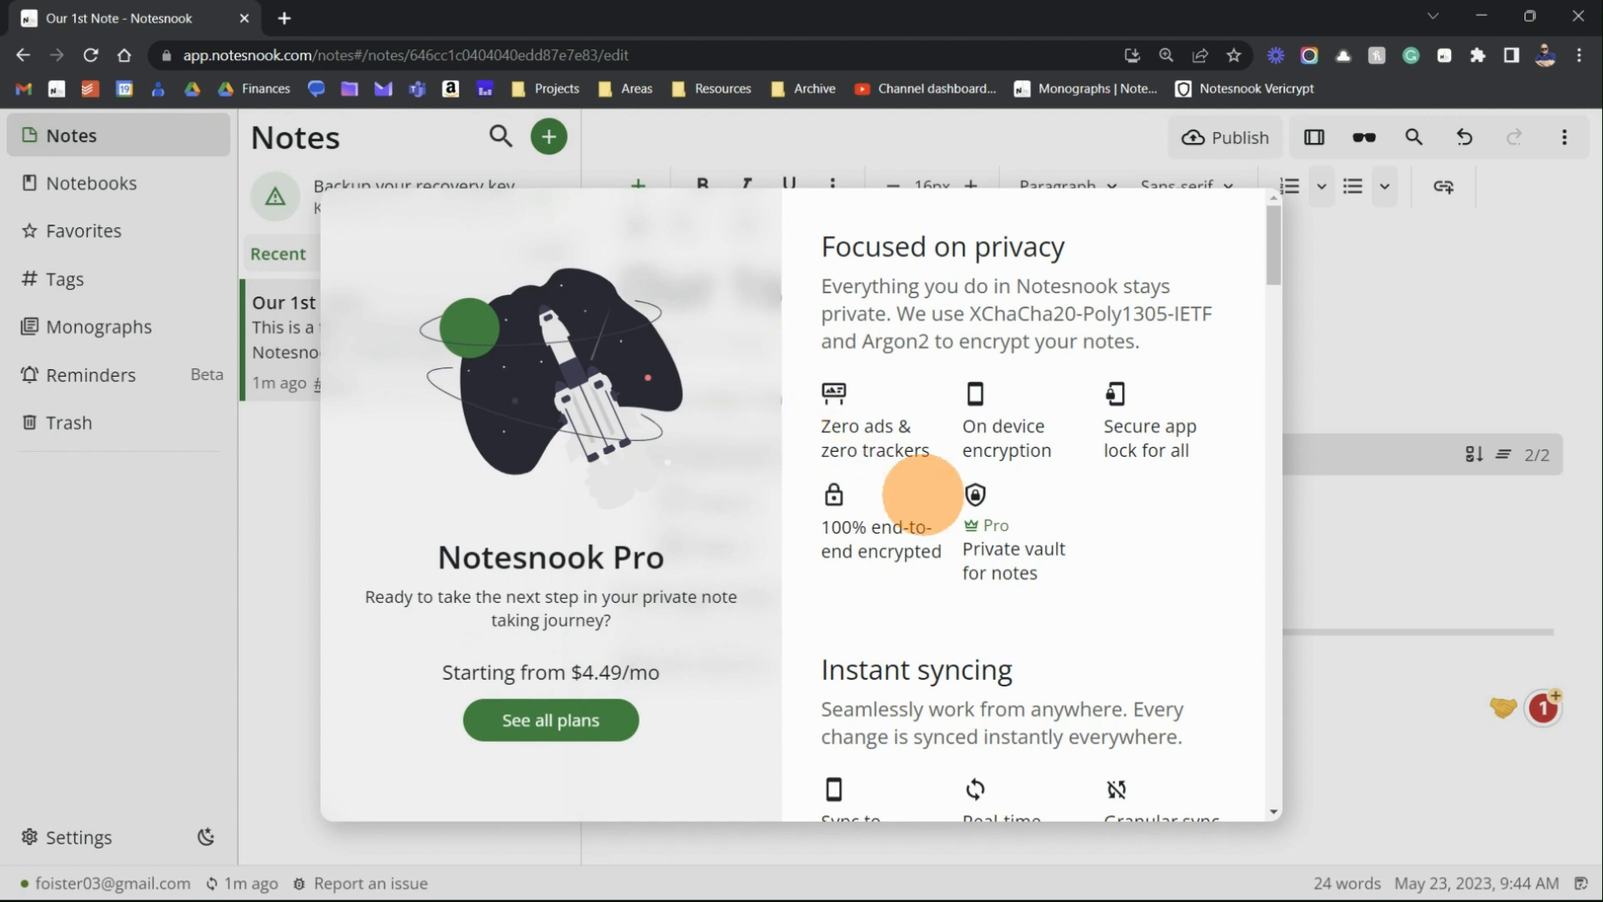
- Examine the Notesnook Pro feature overview from privacy to rich editing tools, and close it
scroll(924, 497, down, 4)
scroll(923, 494, down, 1)
scroll(923, 490, down, 8)
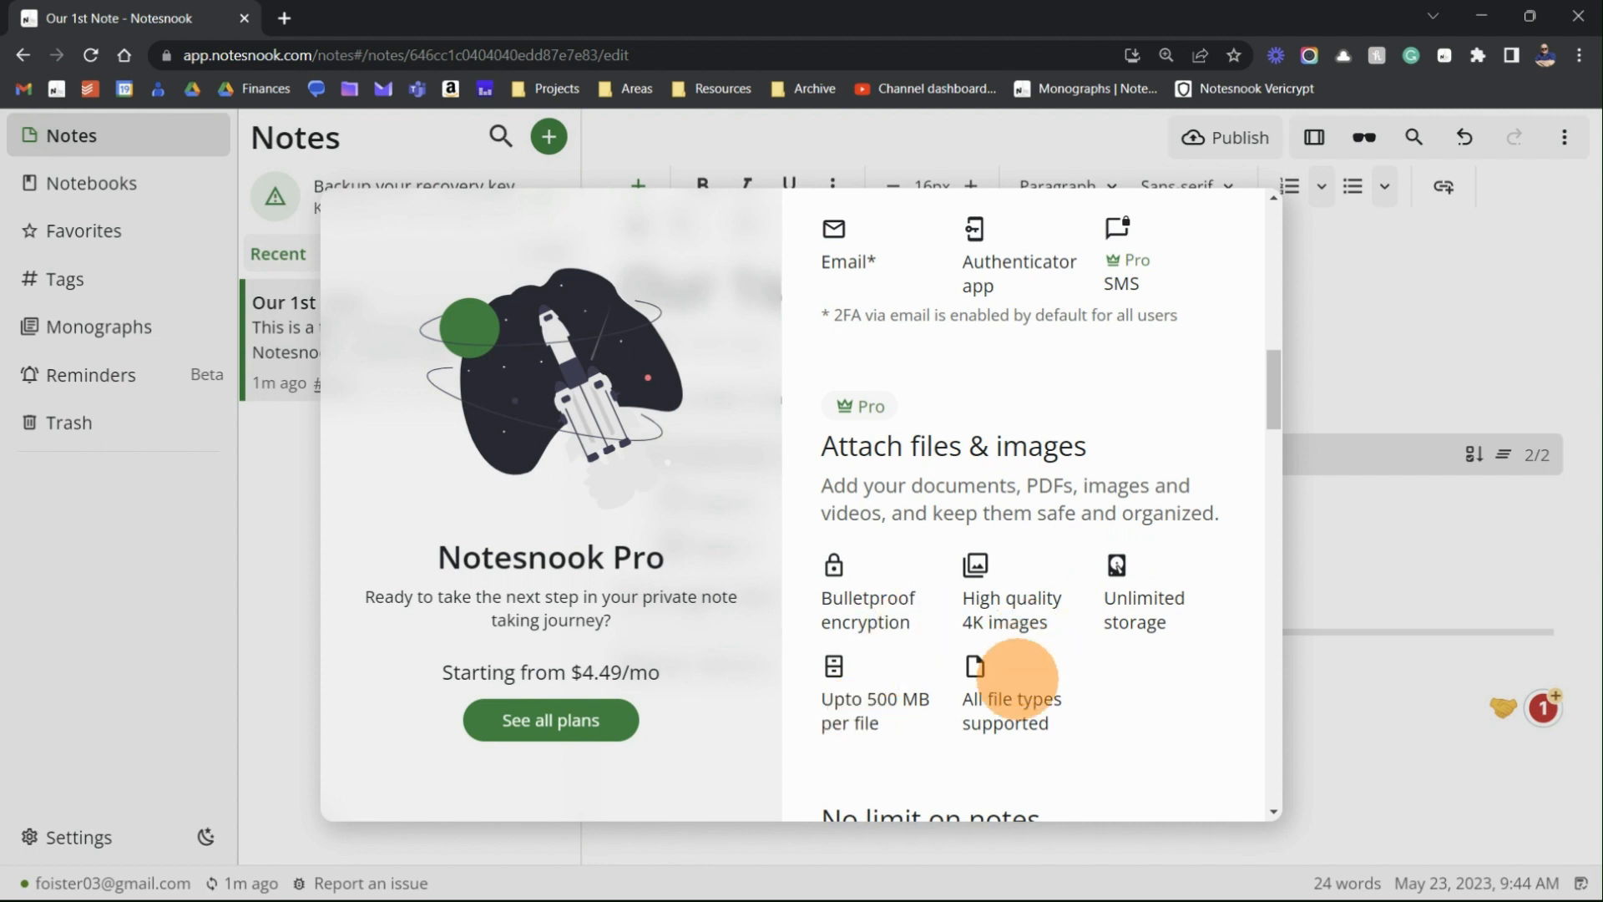
scroll(1012, 672, down, 2)
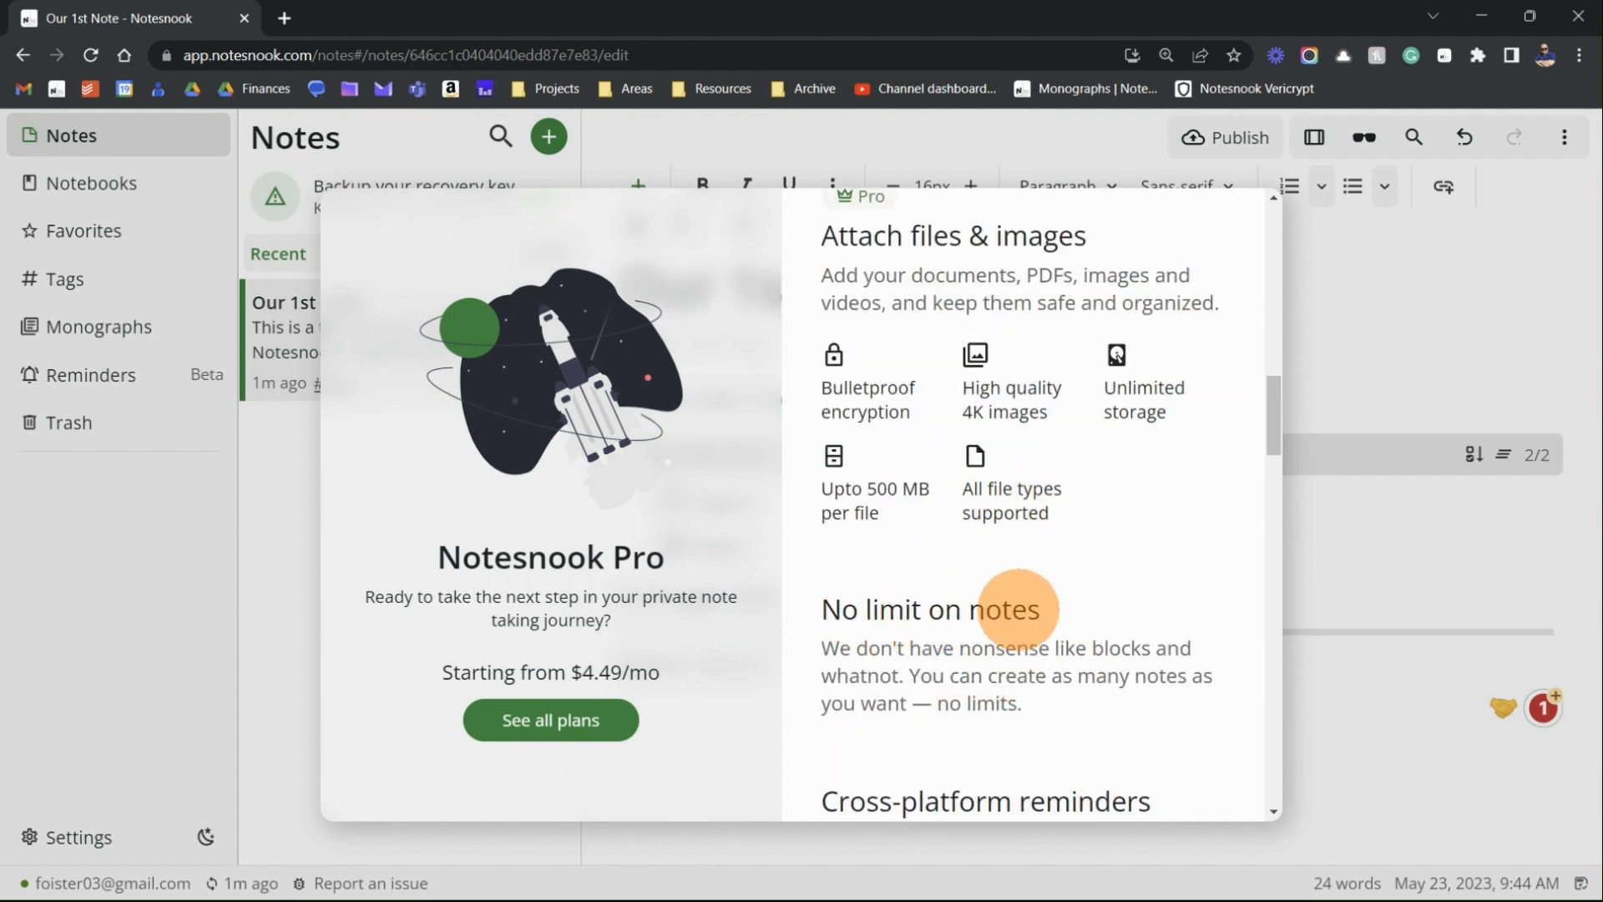
scroll(1017, 612, down, 3)
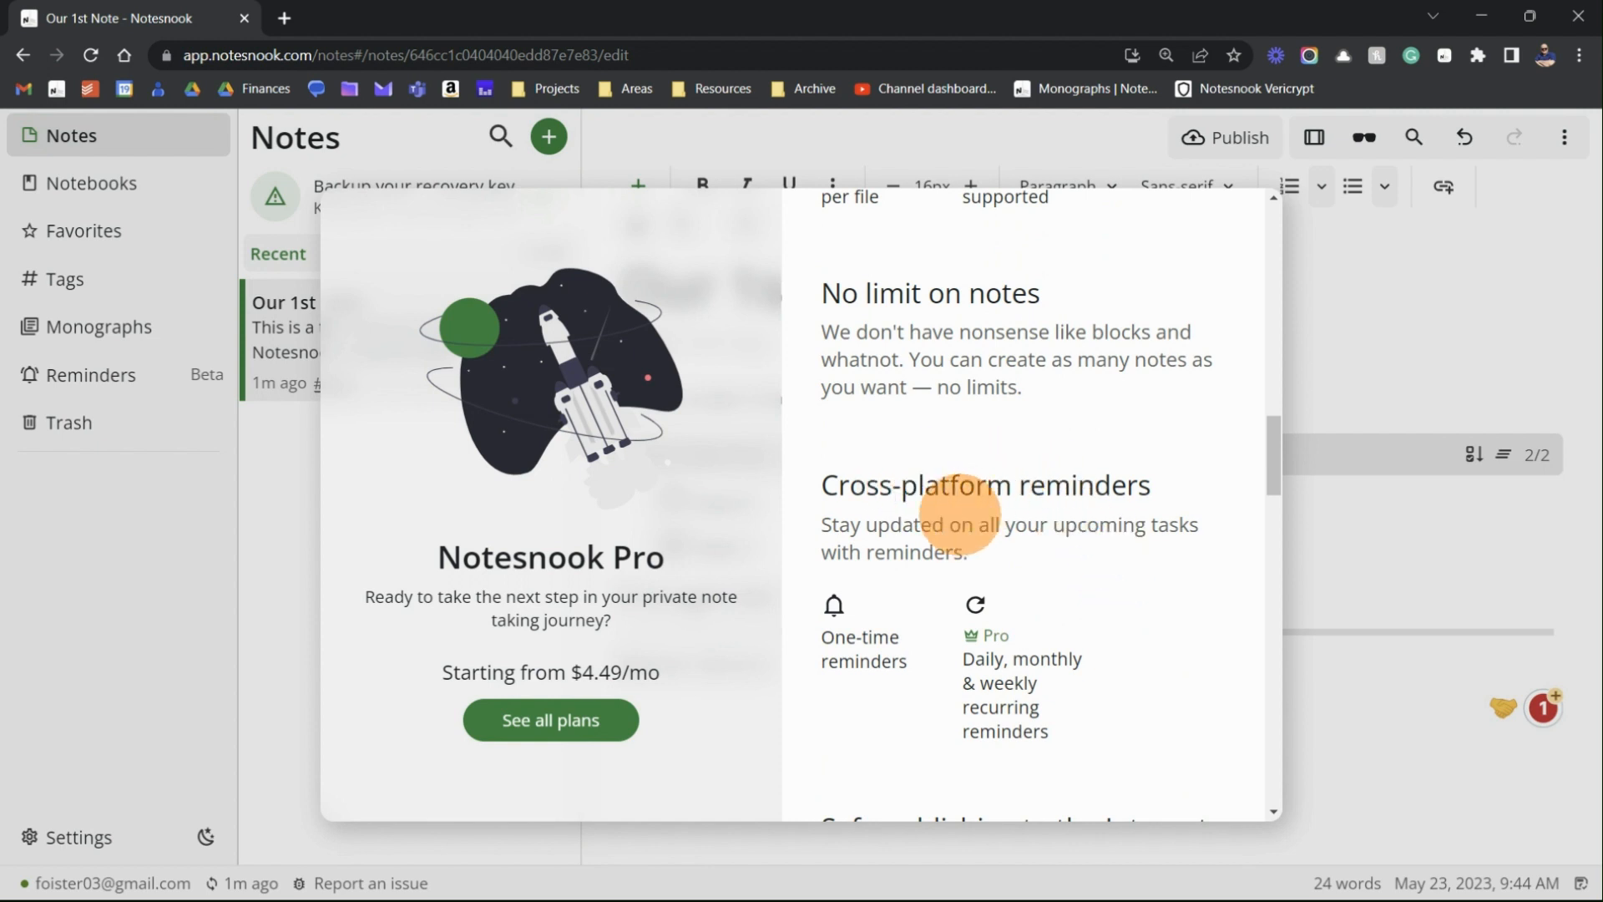
scroll(927, 552, down, 3)
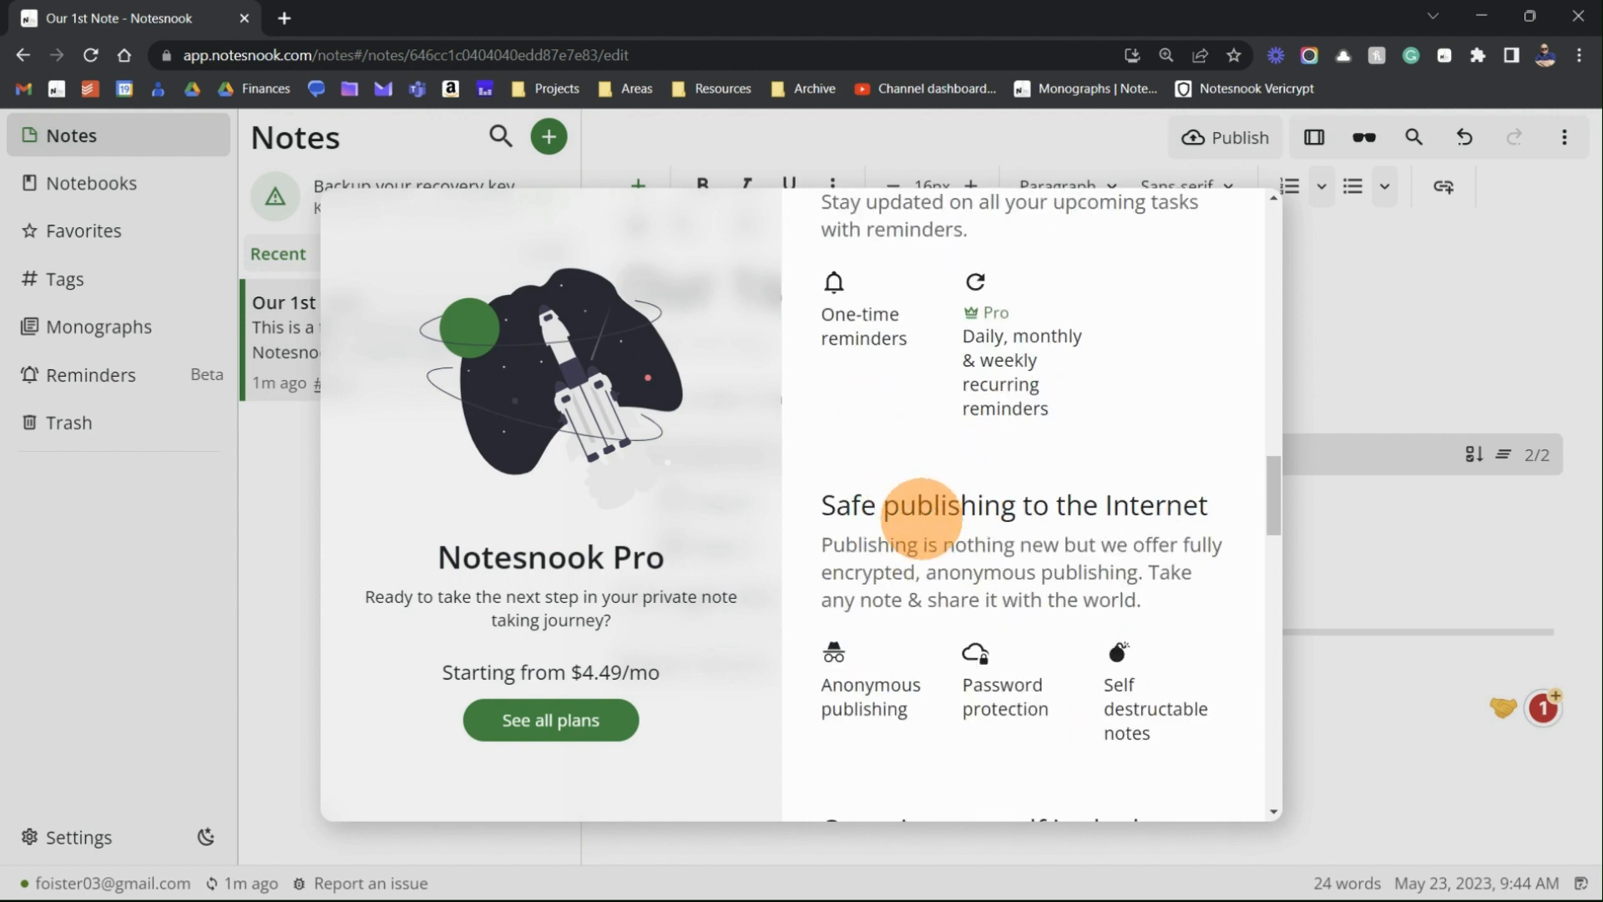
scroll(923, 512, down, 3)
scroll(895, 499, down, 2)
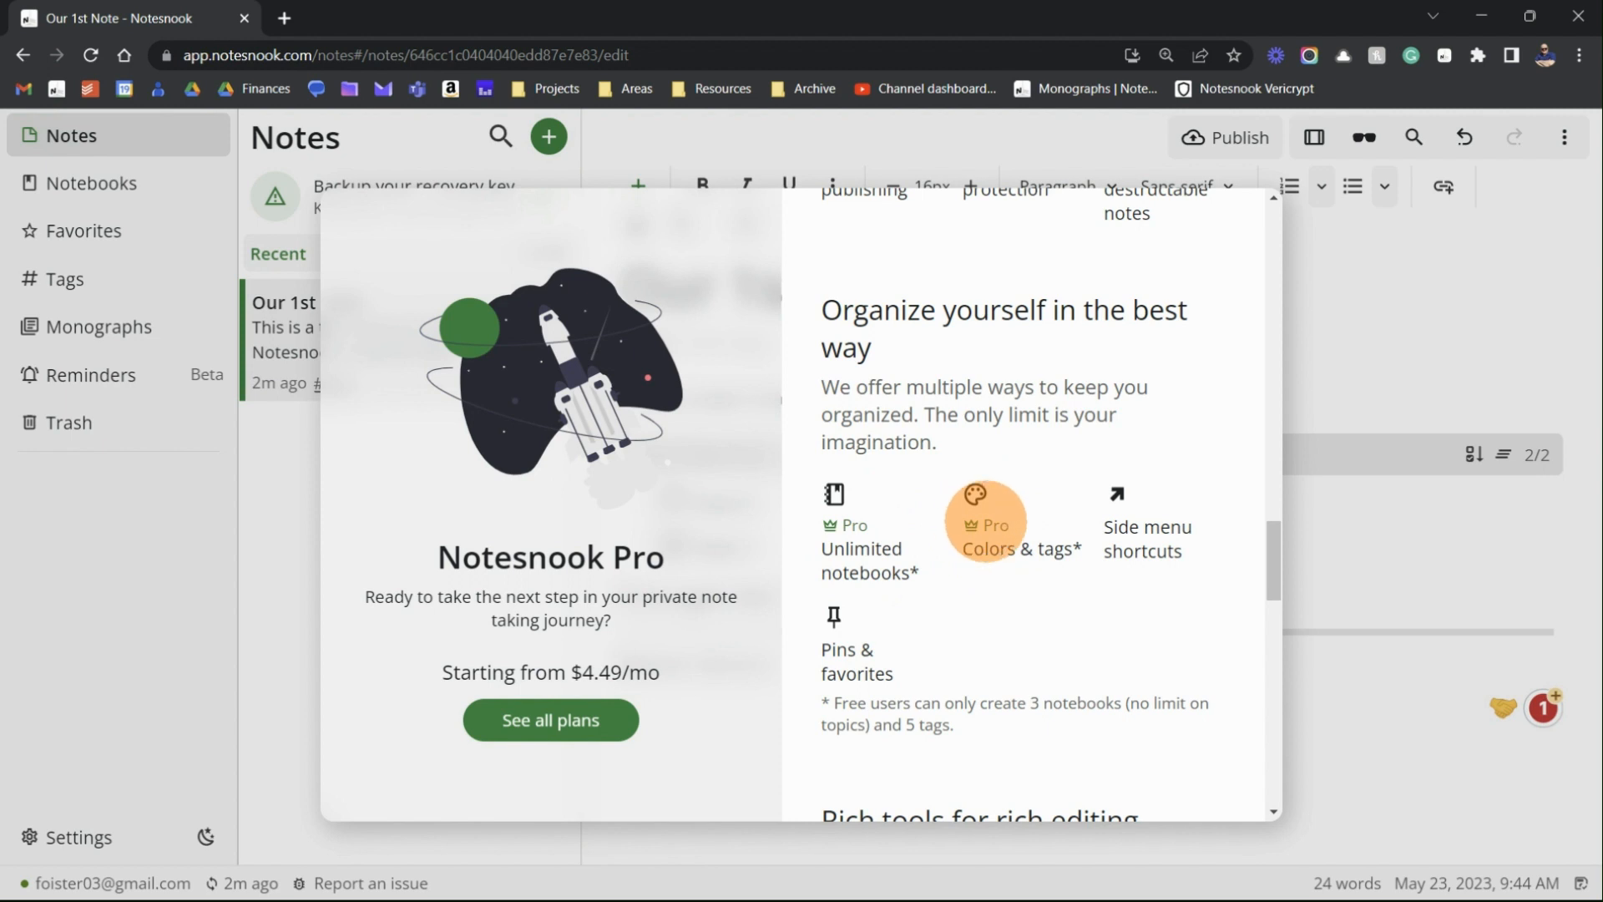
scroll(877, 526, down, 5)
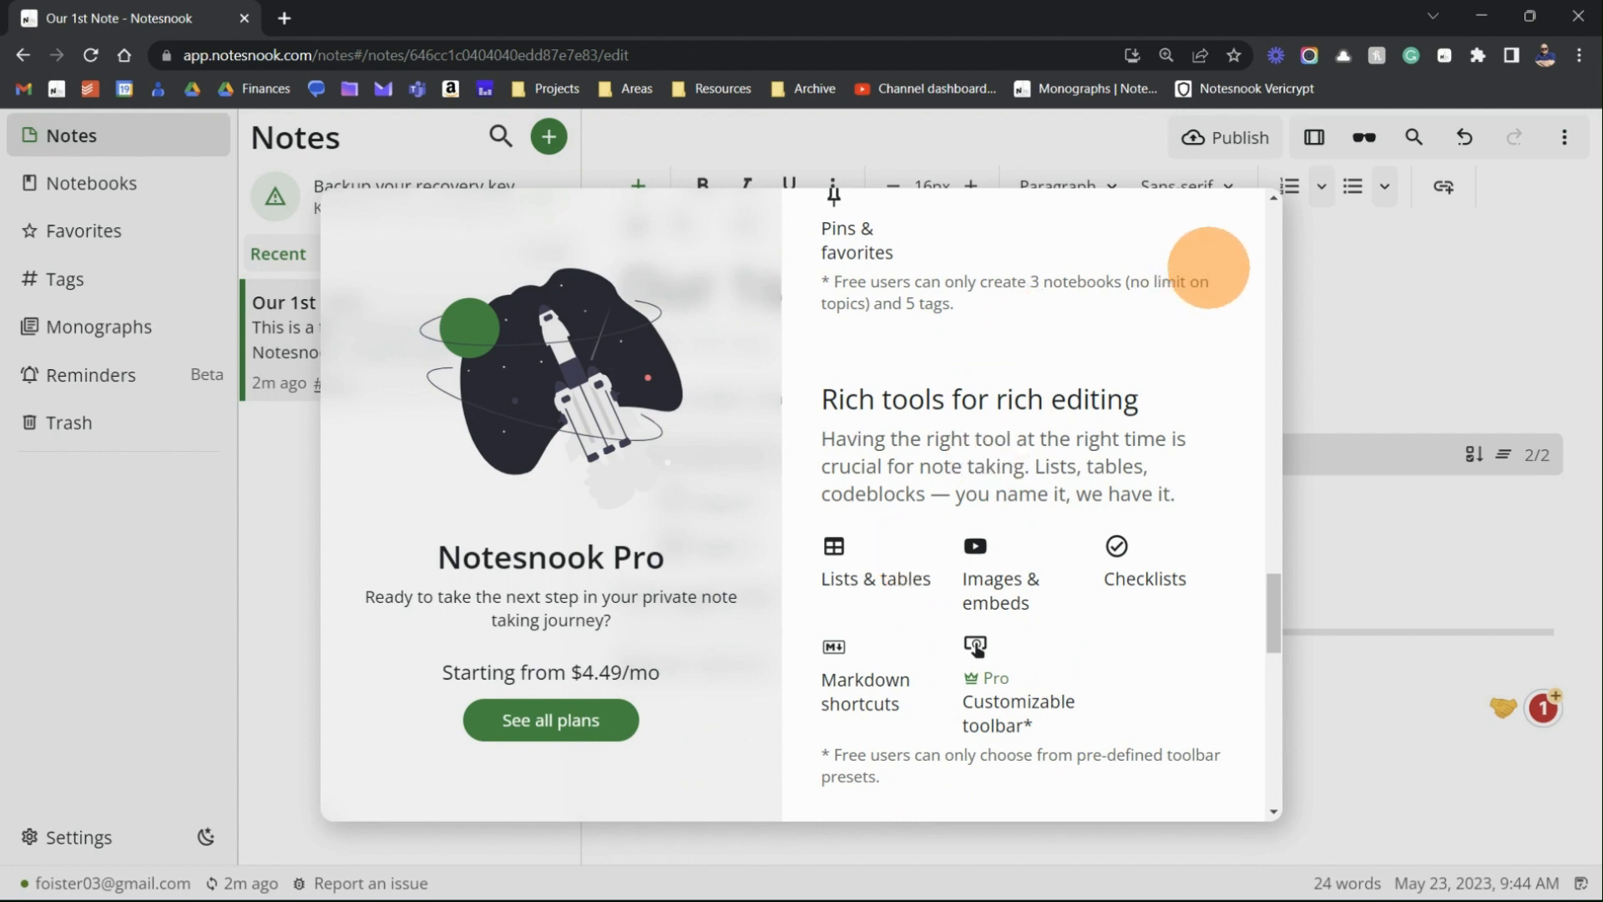
scroll(1194, 292, up, 10)
scroll(1192, 301, up, 10)
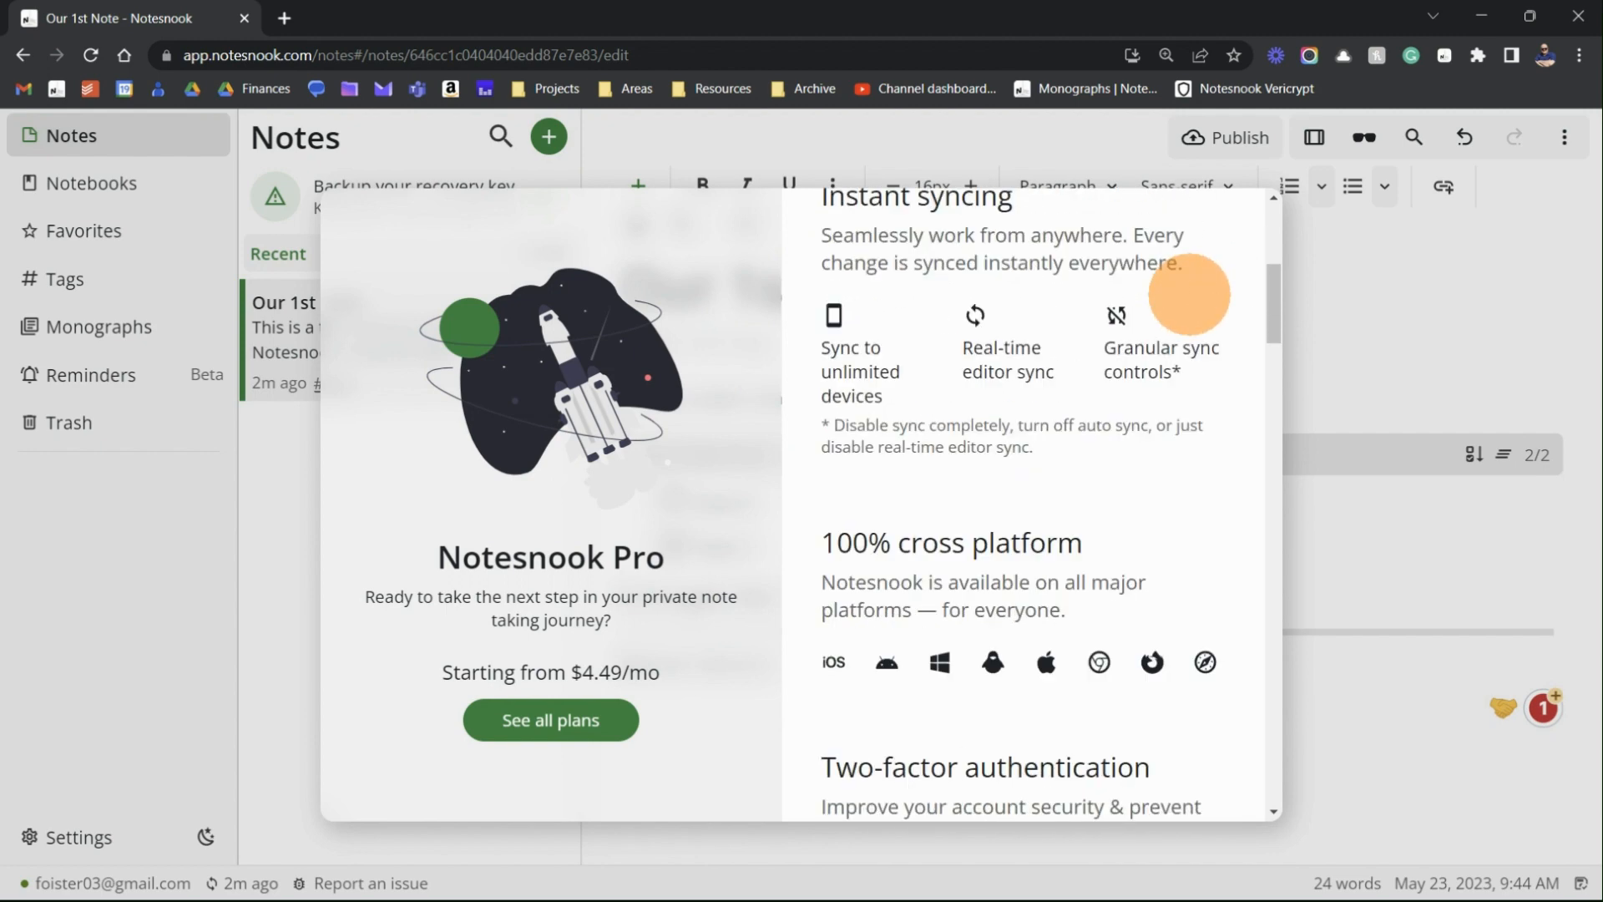
click(1435, 338)
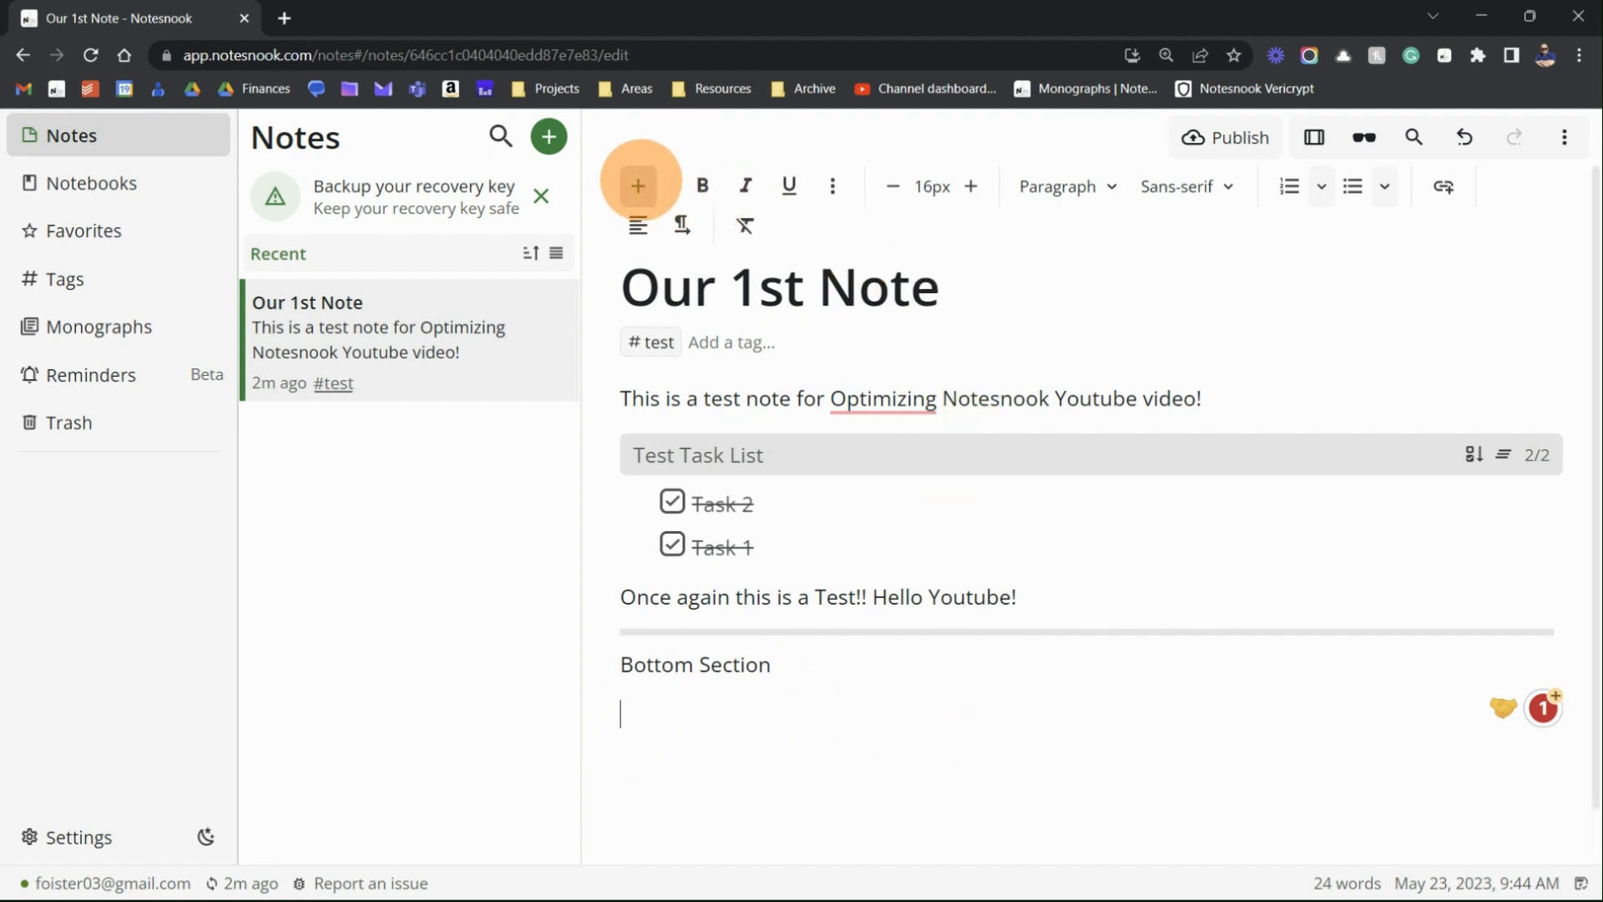
- Try to insert a file attachment below "Bottom Section", and dismiss the Notesnook Pro offer
click(638, 184)
click(735, 550)
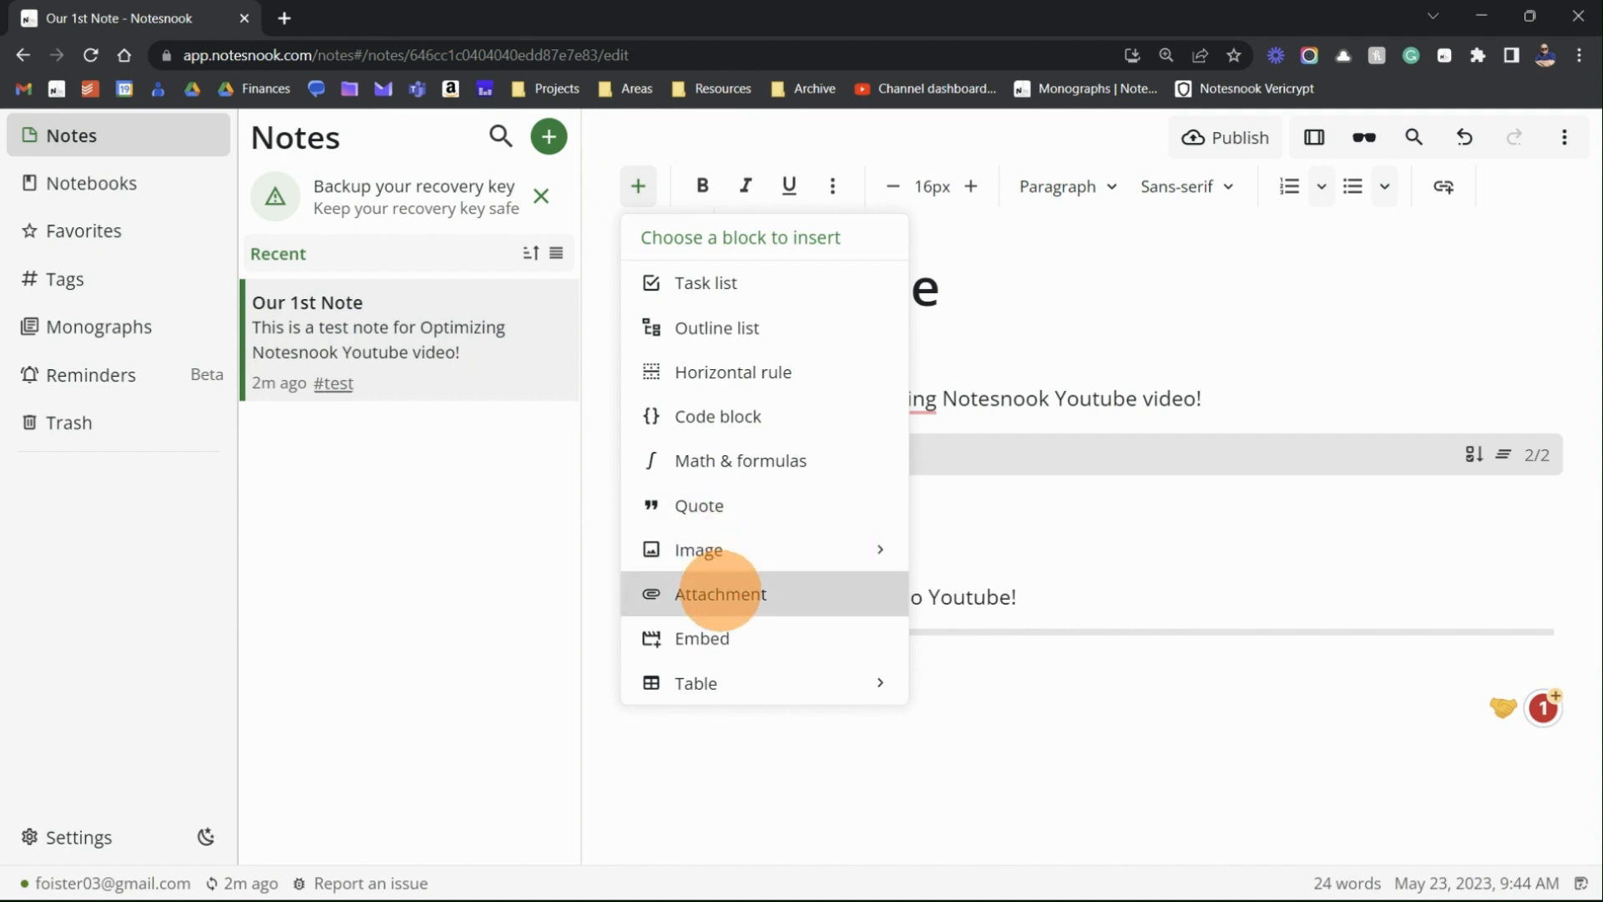
click(719, 593)
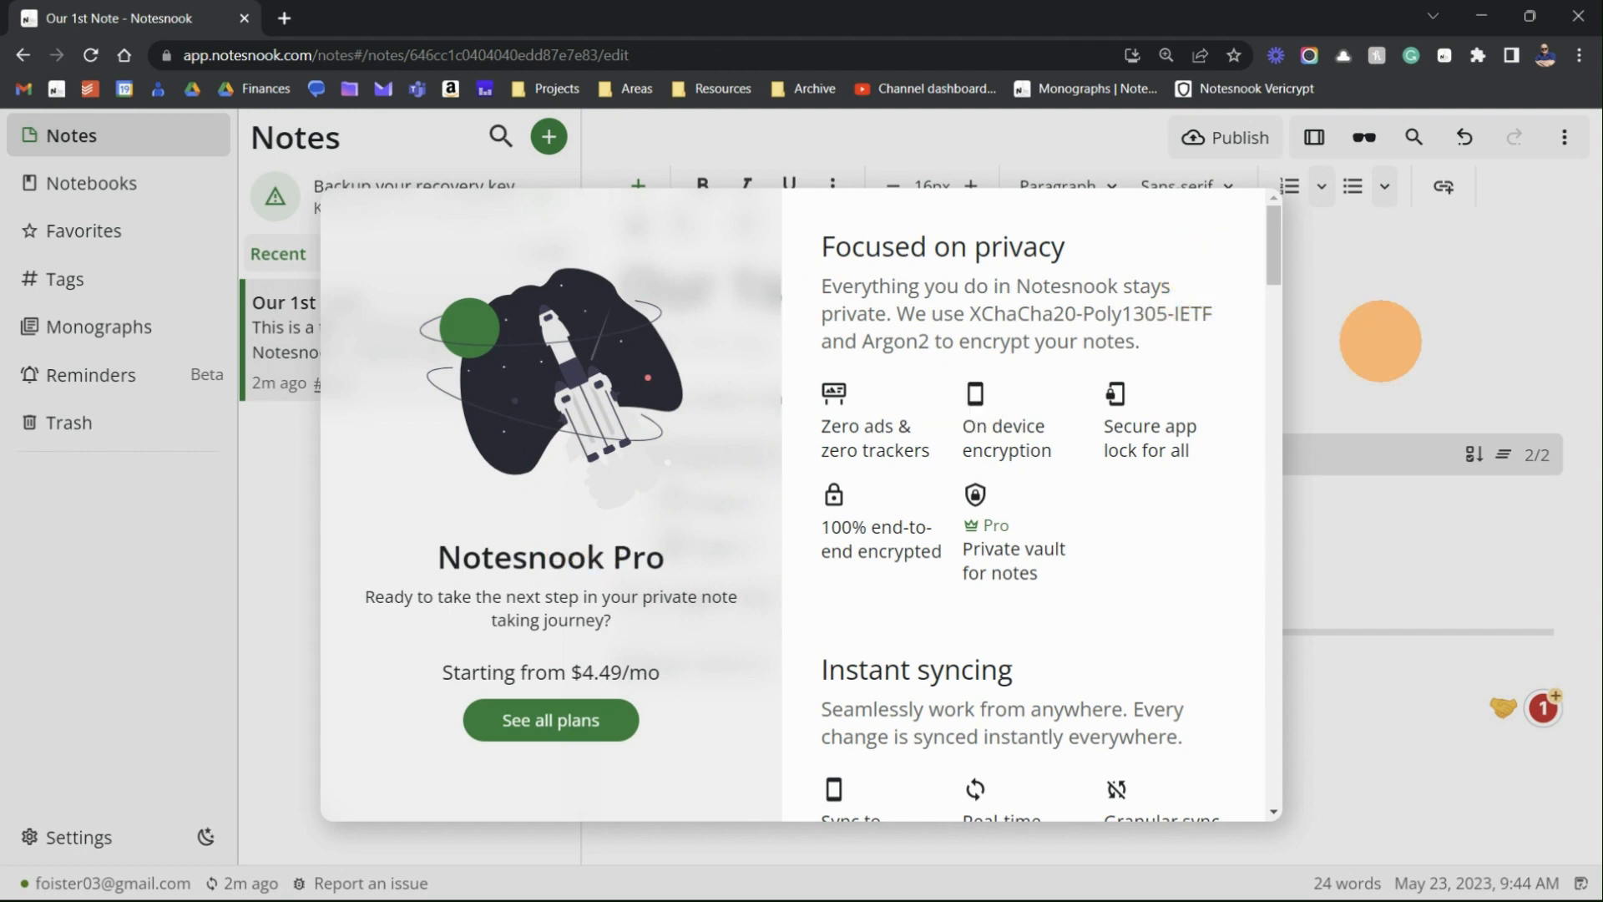
click(1373, 338)
- Insert a 4 x 4 table on the empty line below "Bottom Section"
click(666, 720)
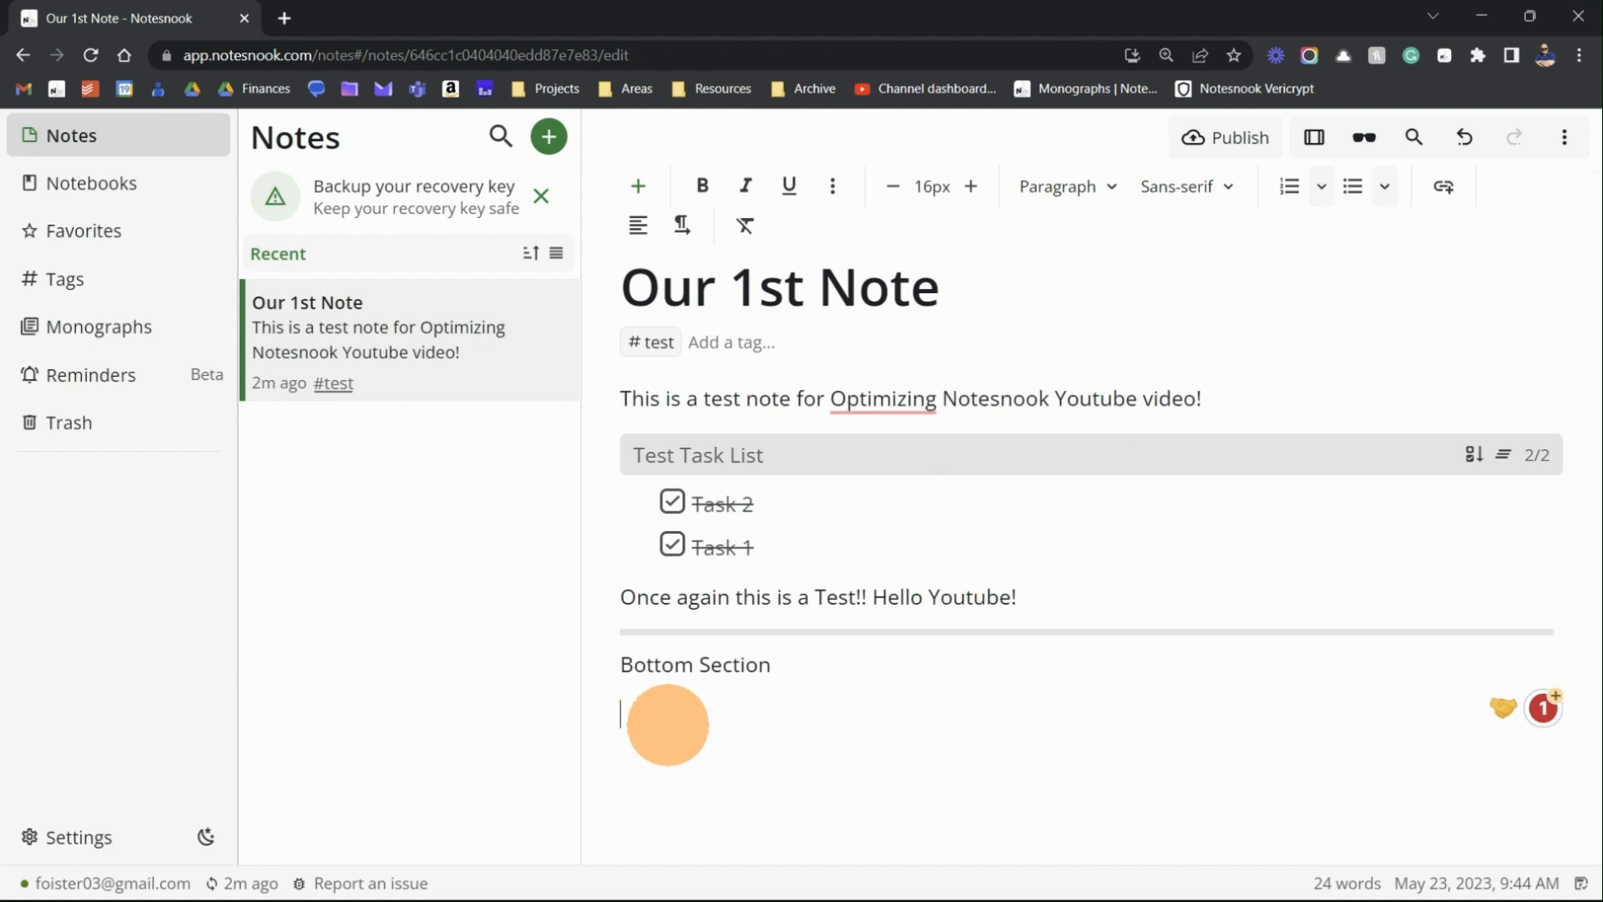
click(637, 185)
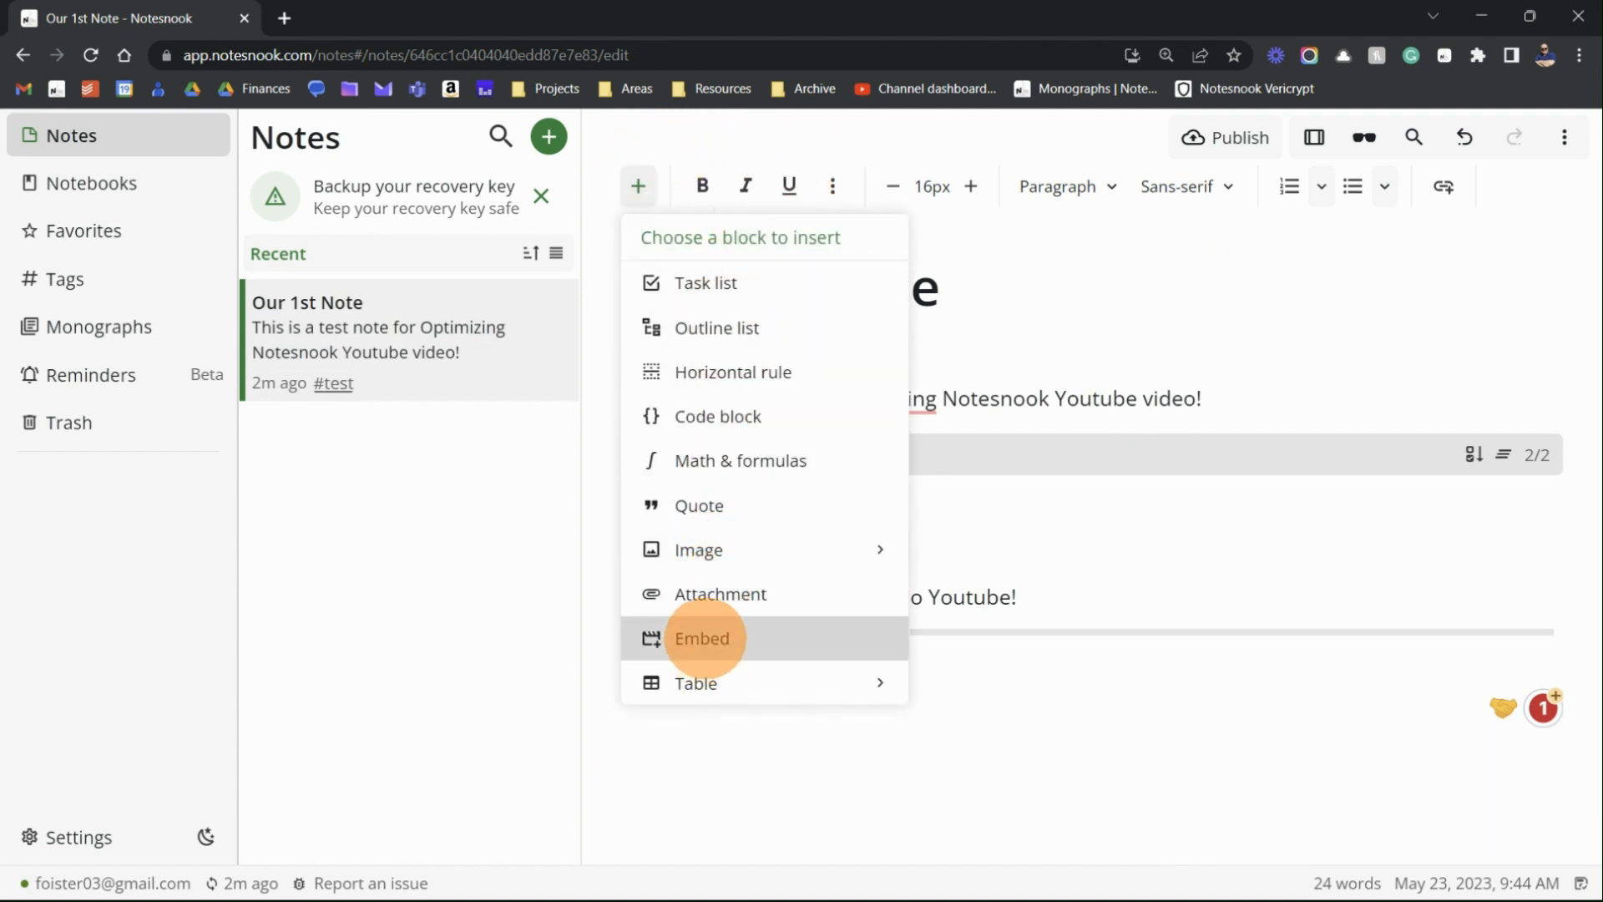
mouse_move(699, 683)
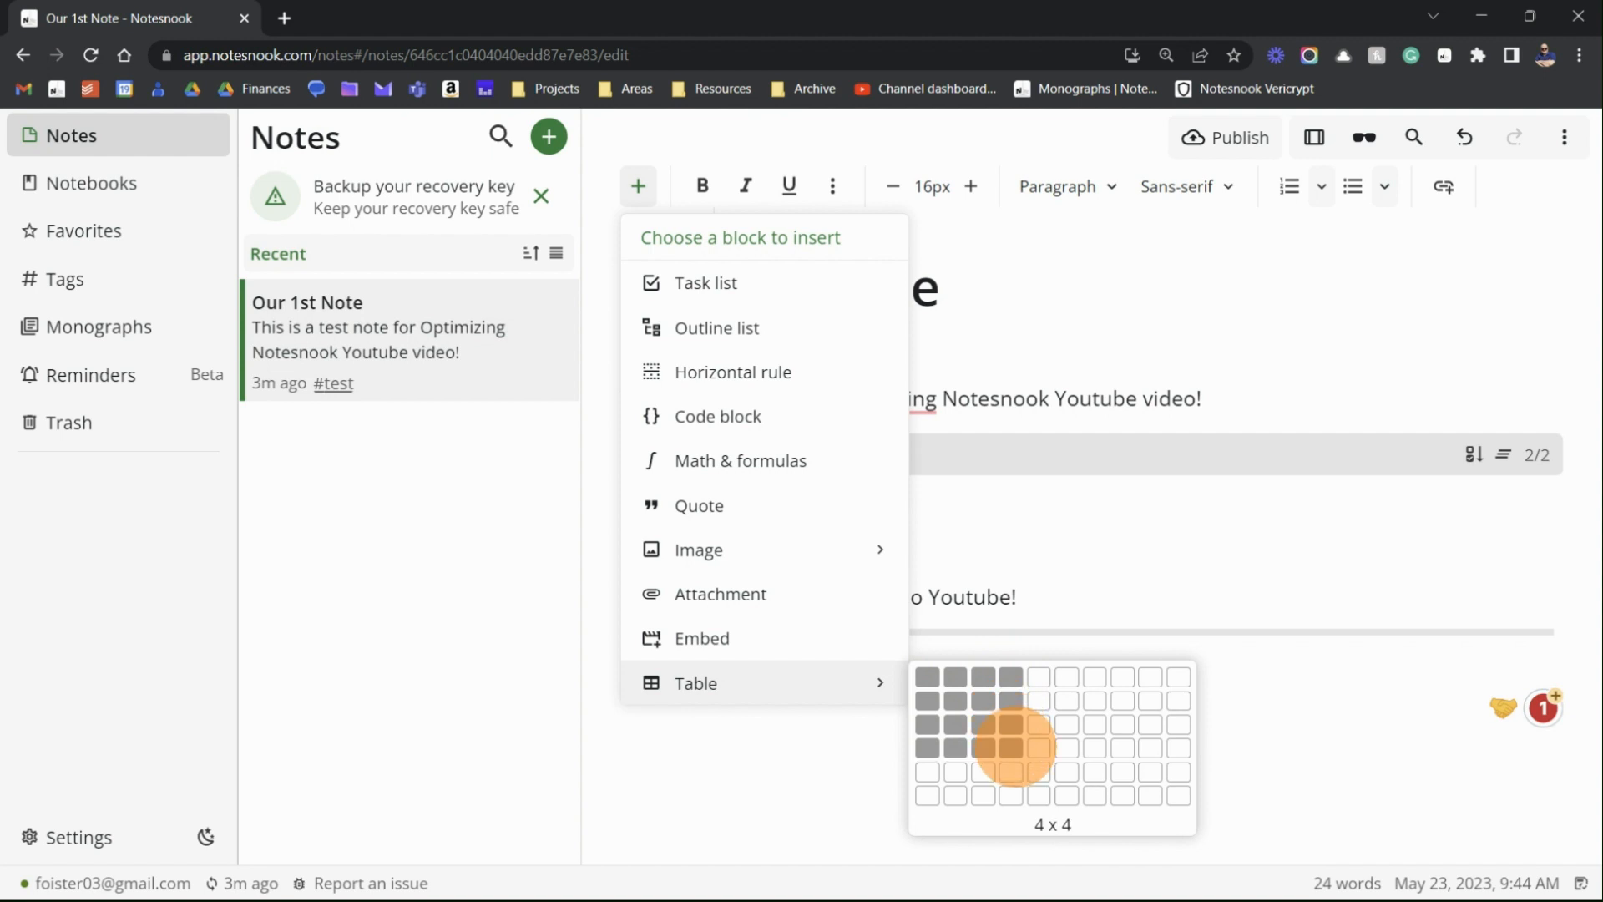
click(1013, 747)
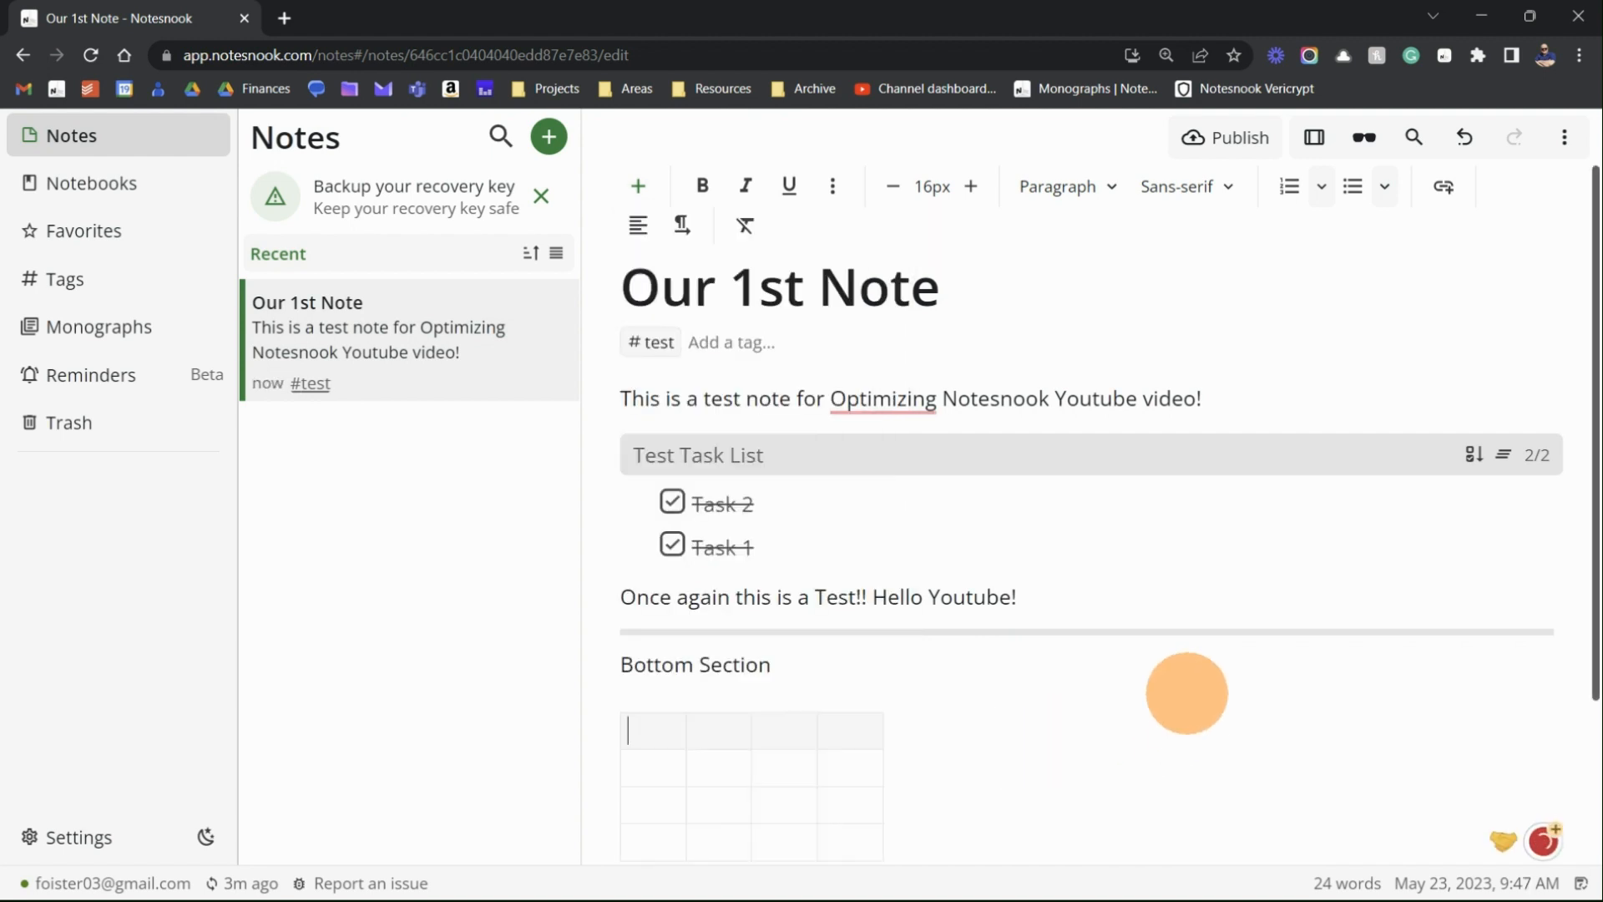
- Fill the table's first column with the sample entries "dfgfdg", "vvfdvfd", "xxvfv" and "xcvvf"
scroll(1184, 693, down, 2)
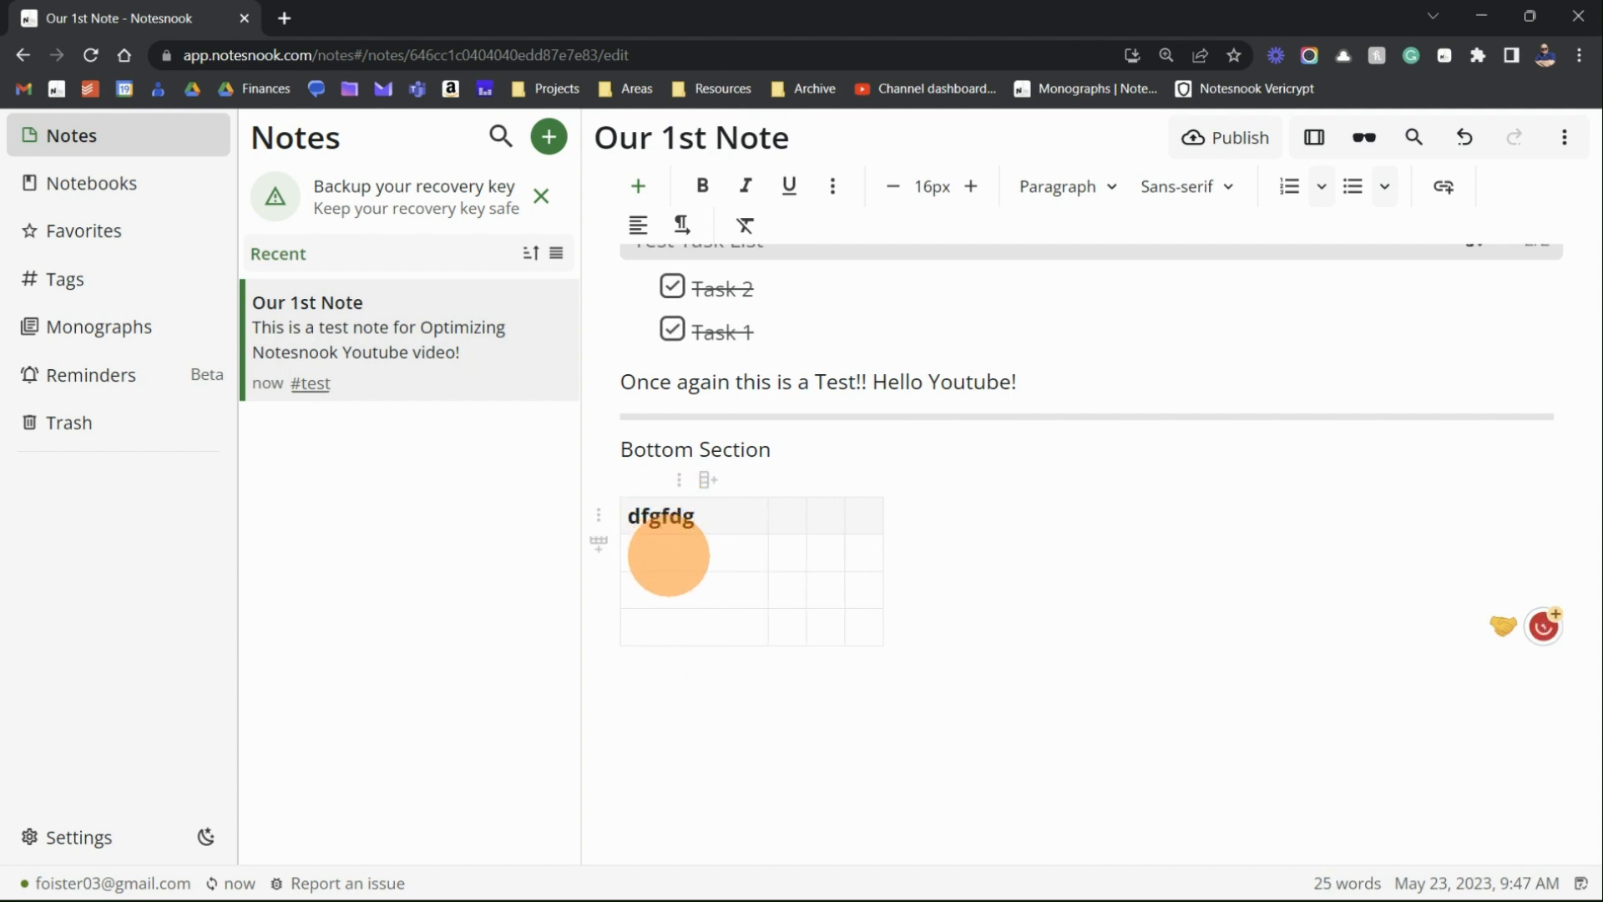
text(vvfdvfd)
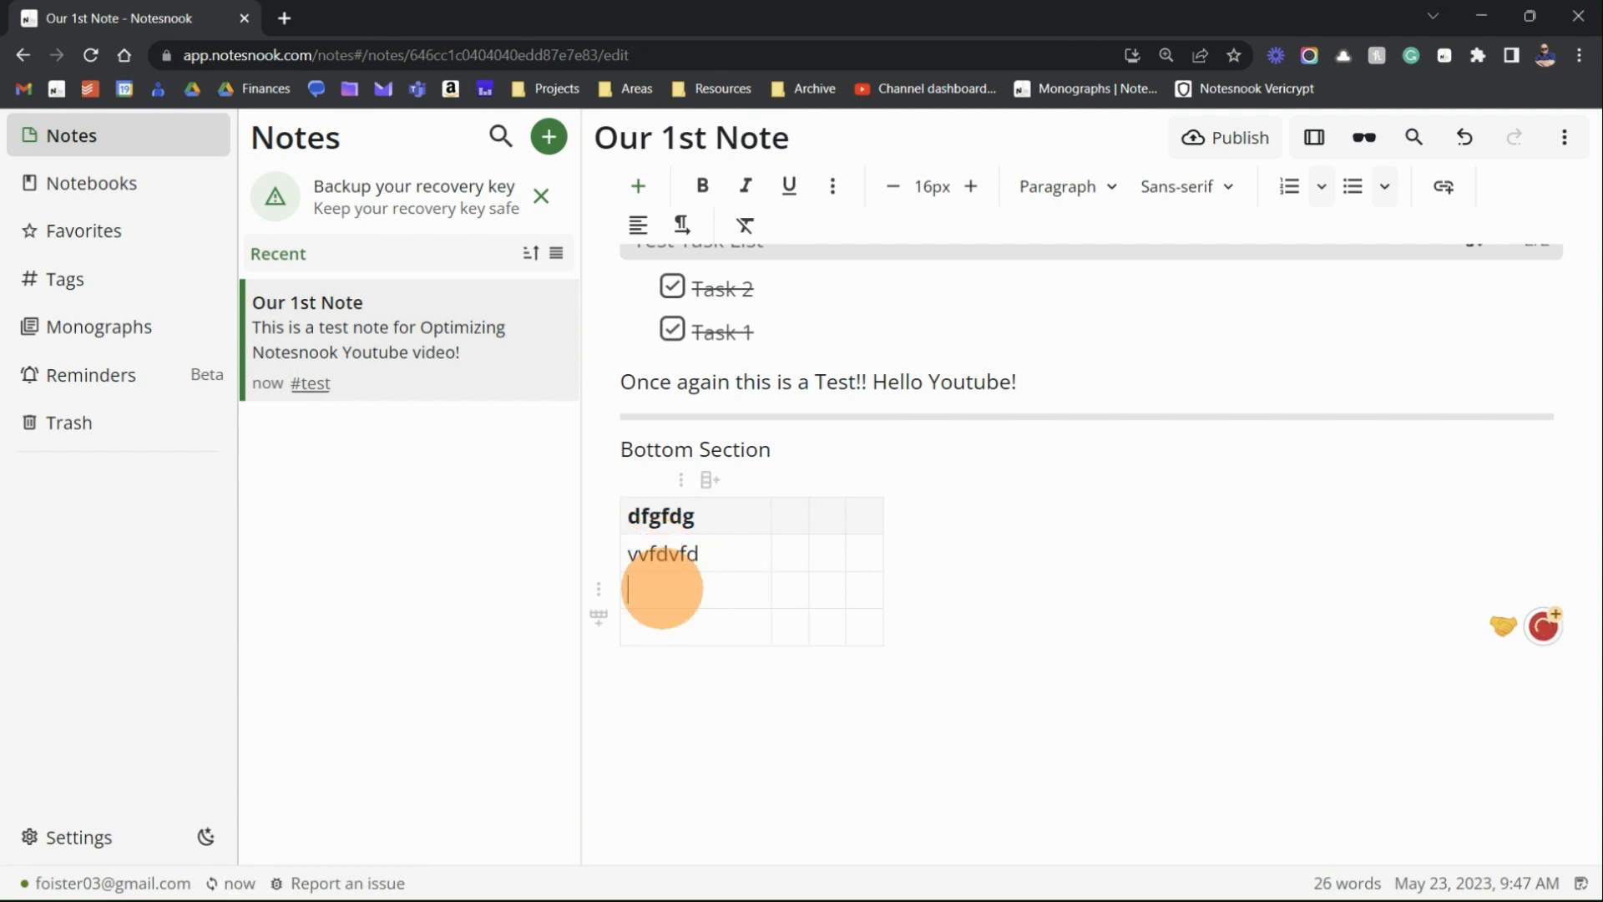
text(xxvfv)
click(655, 639)
text(xcvvf)
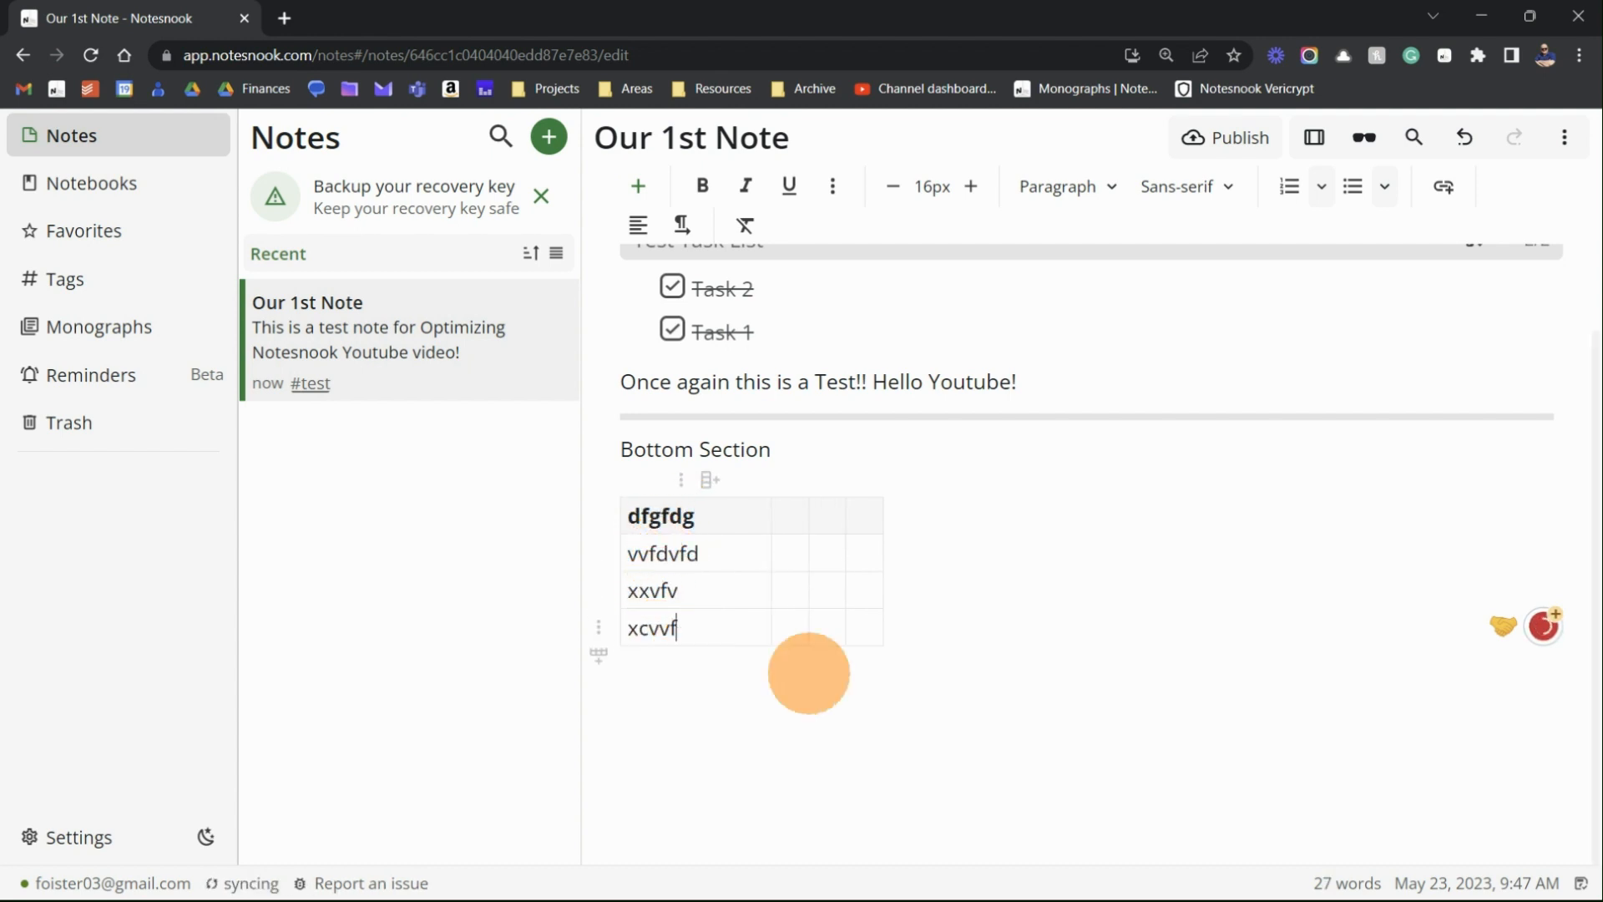
scroll(1148, 744, up, 3)
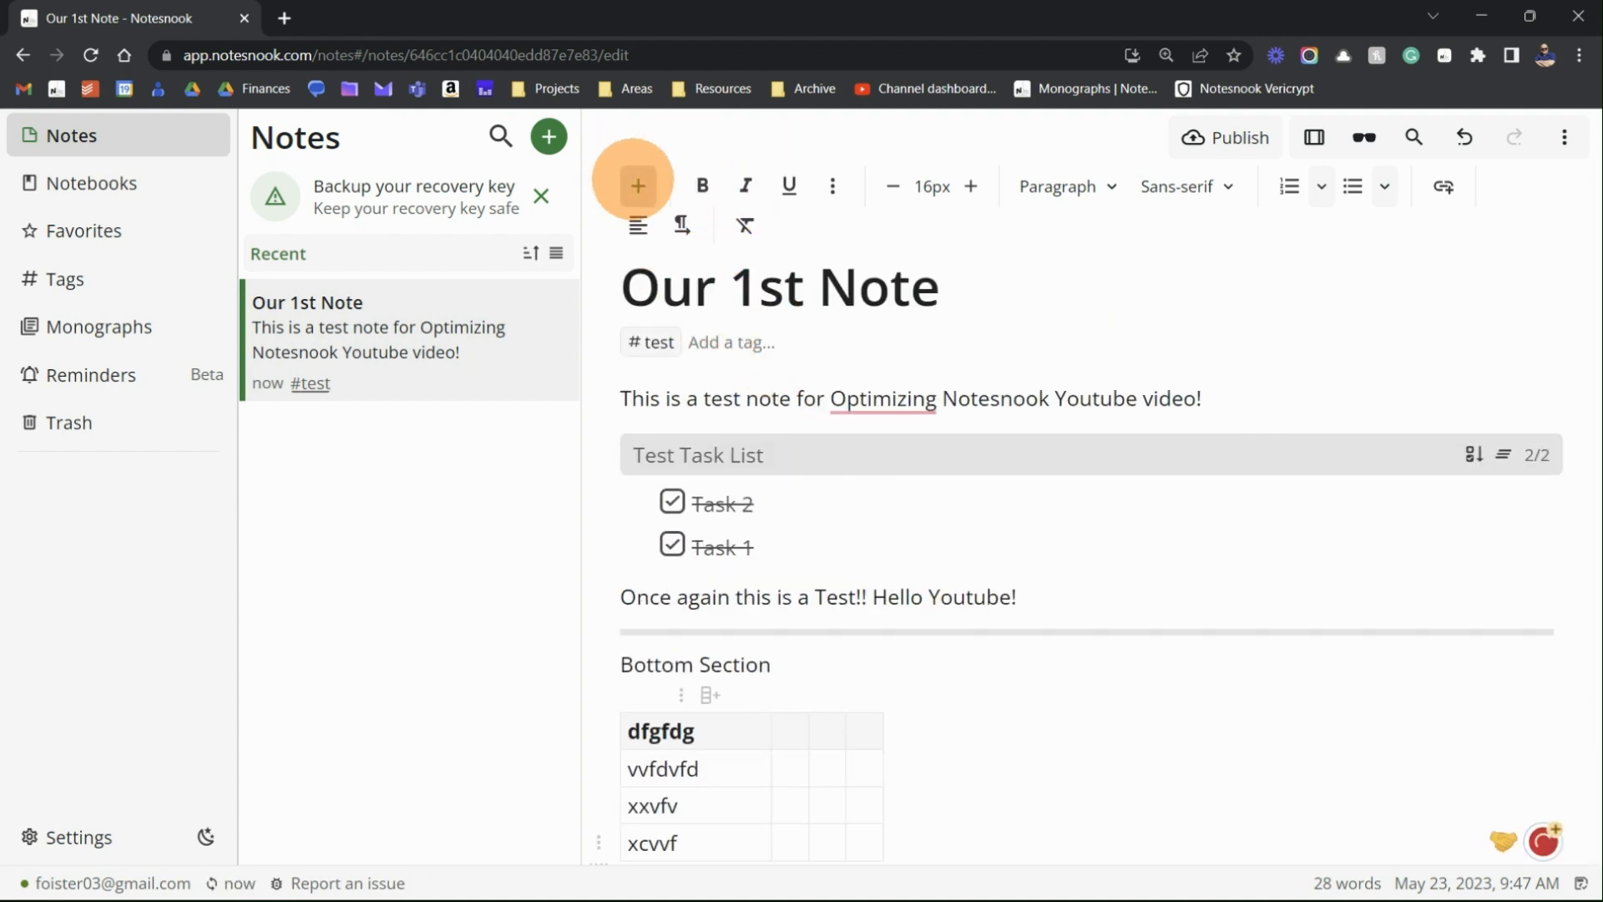
click(638, 185)
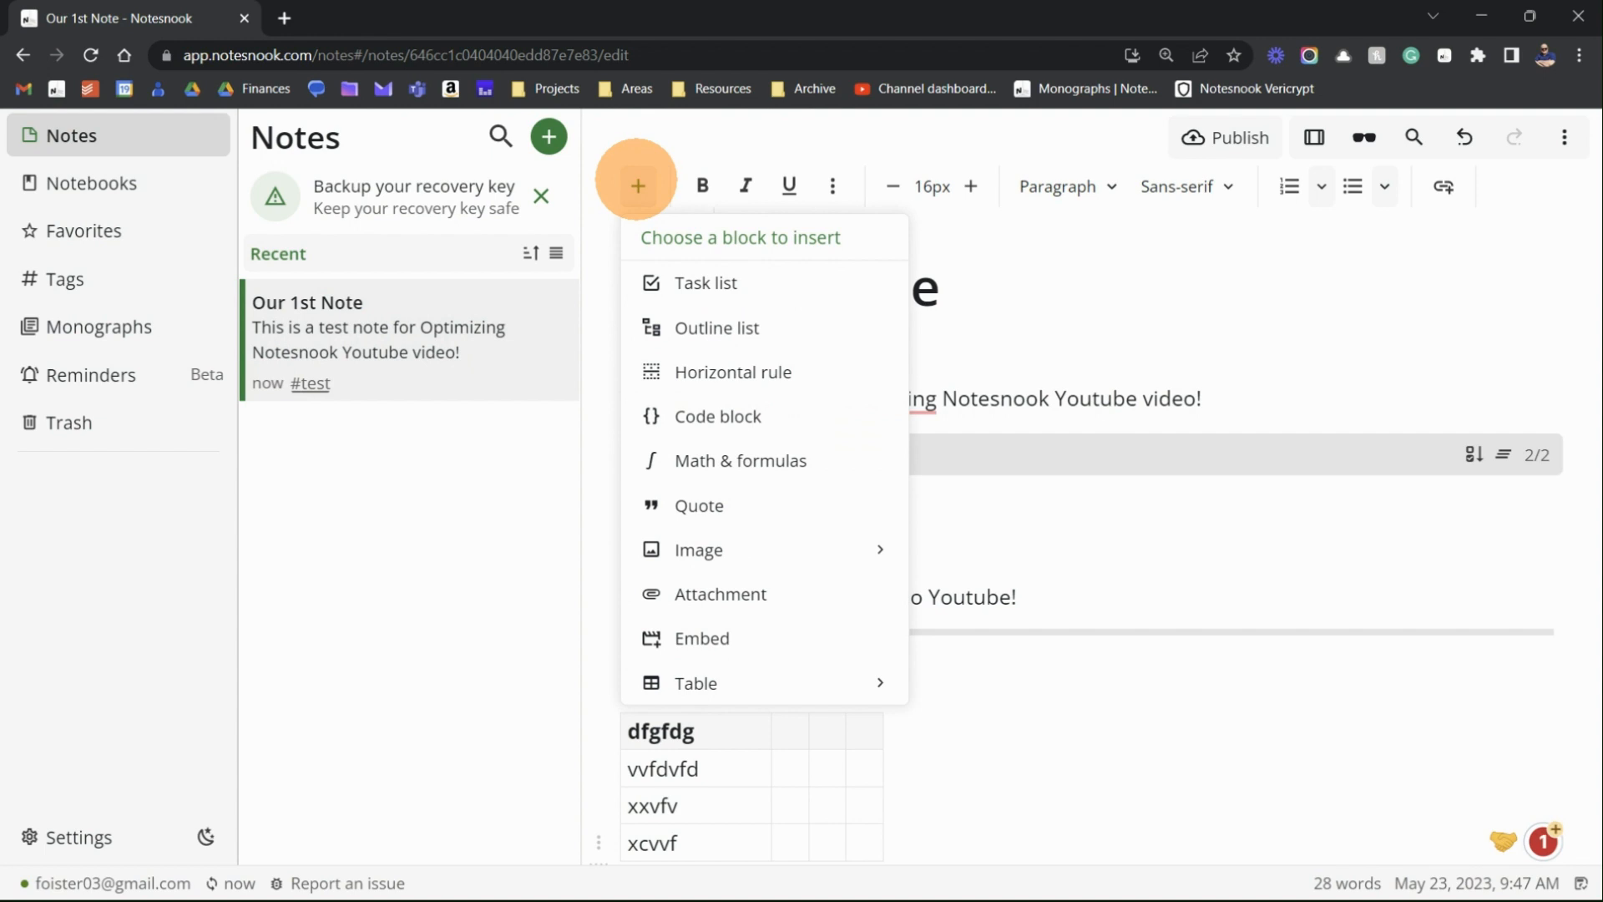
click(662, 136)
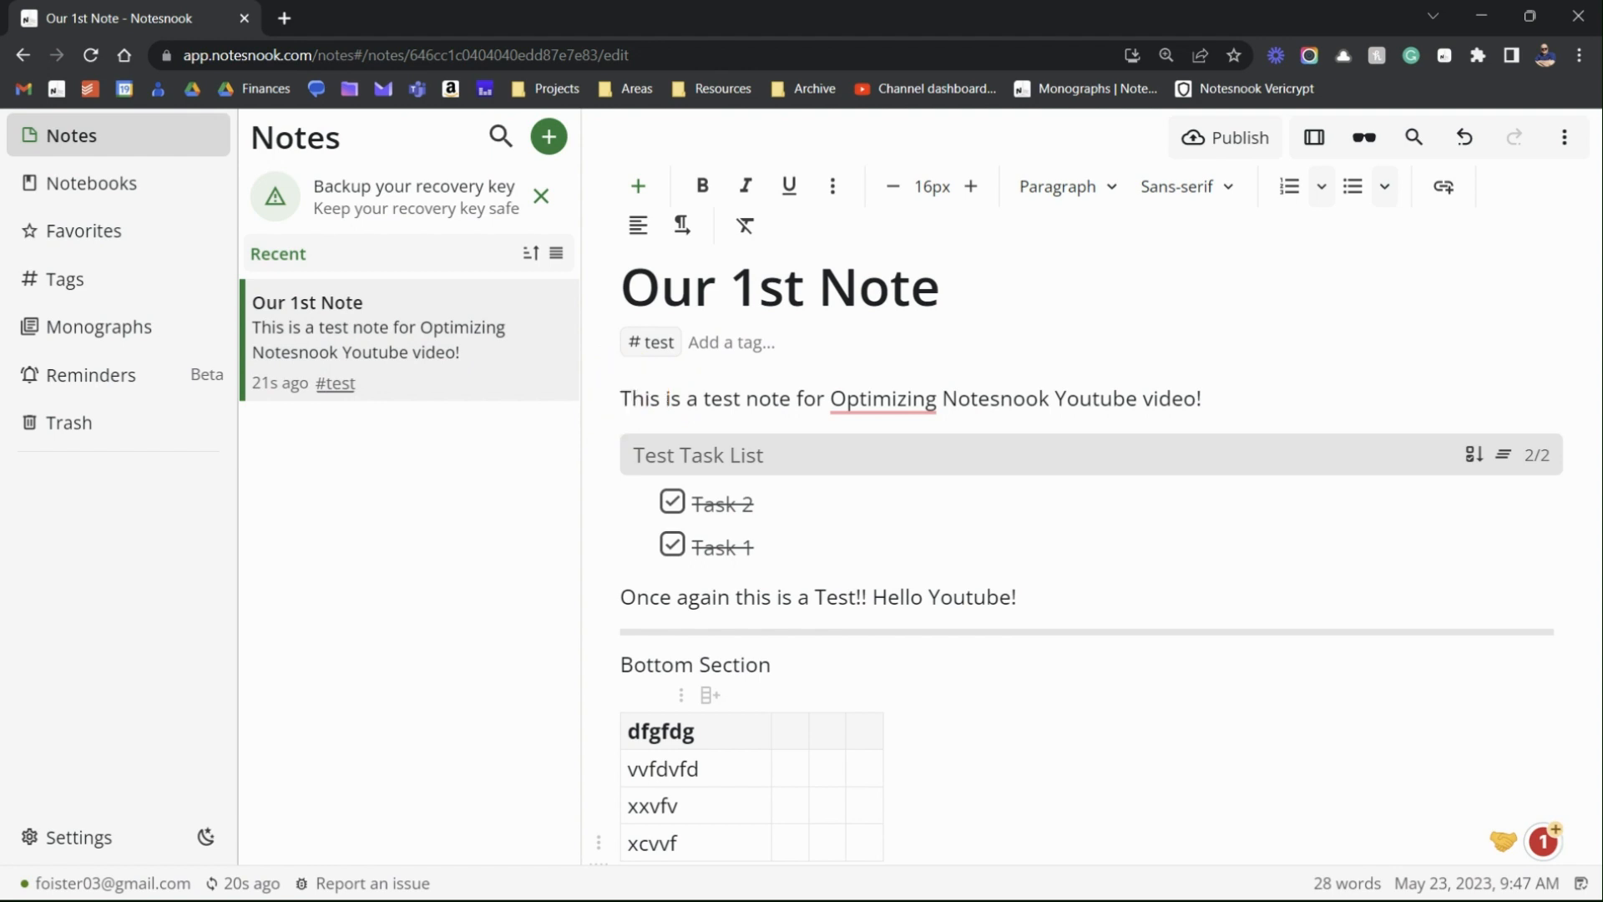
- Format the word "This" at the start of the first paragraph as bold, italic and underlined
double_click(639, 399)
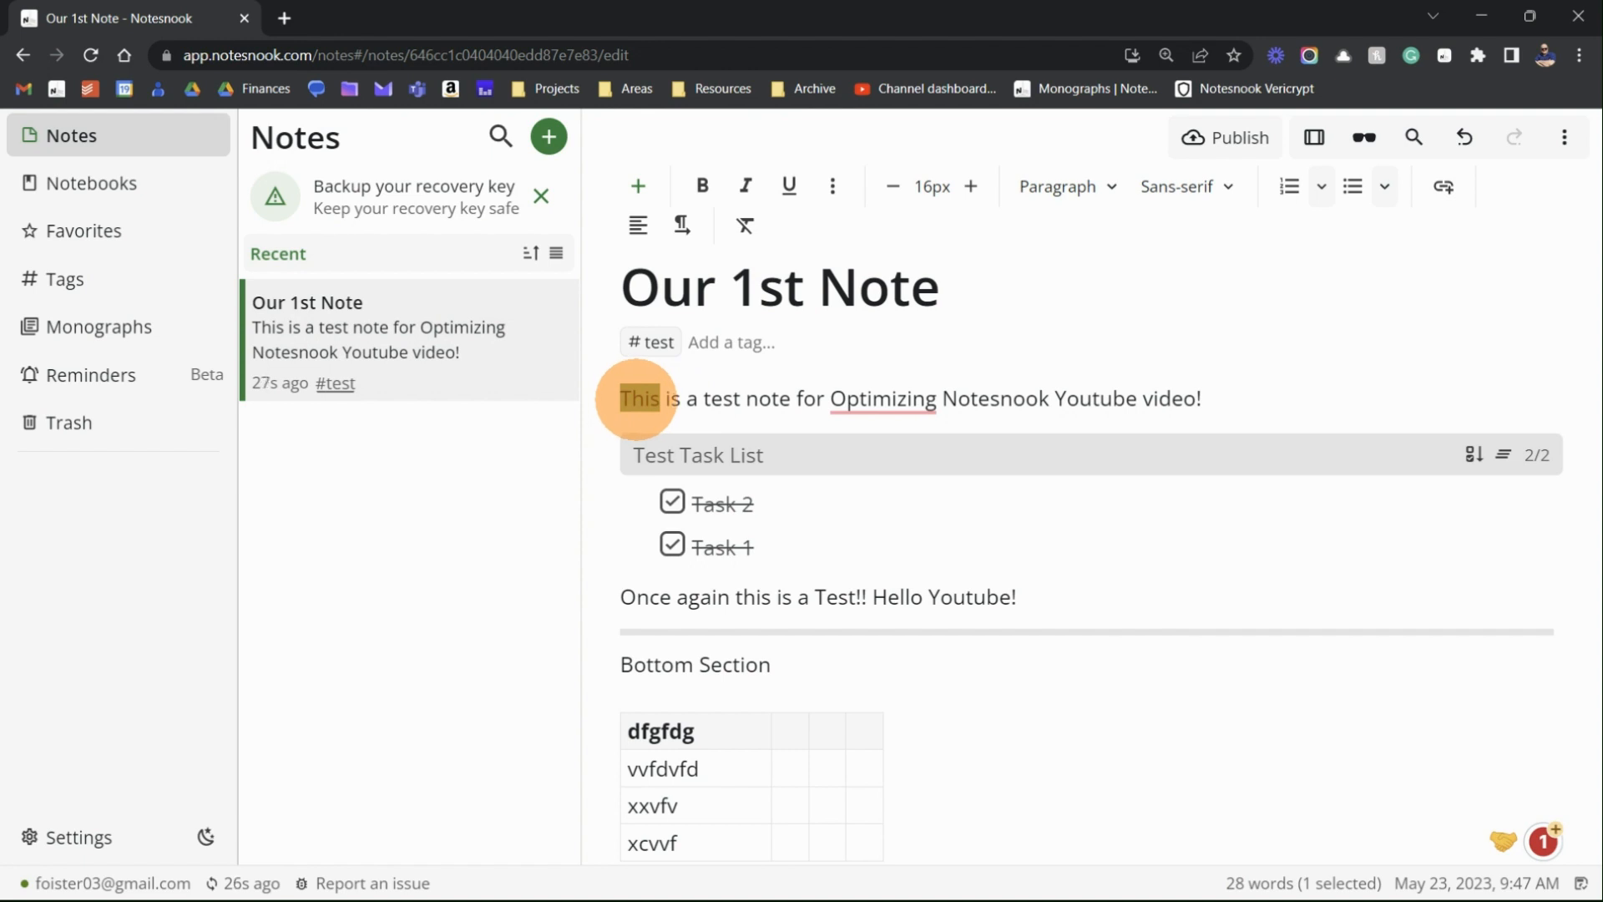
click(703, 185)
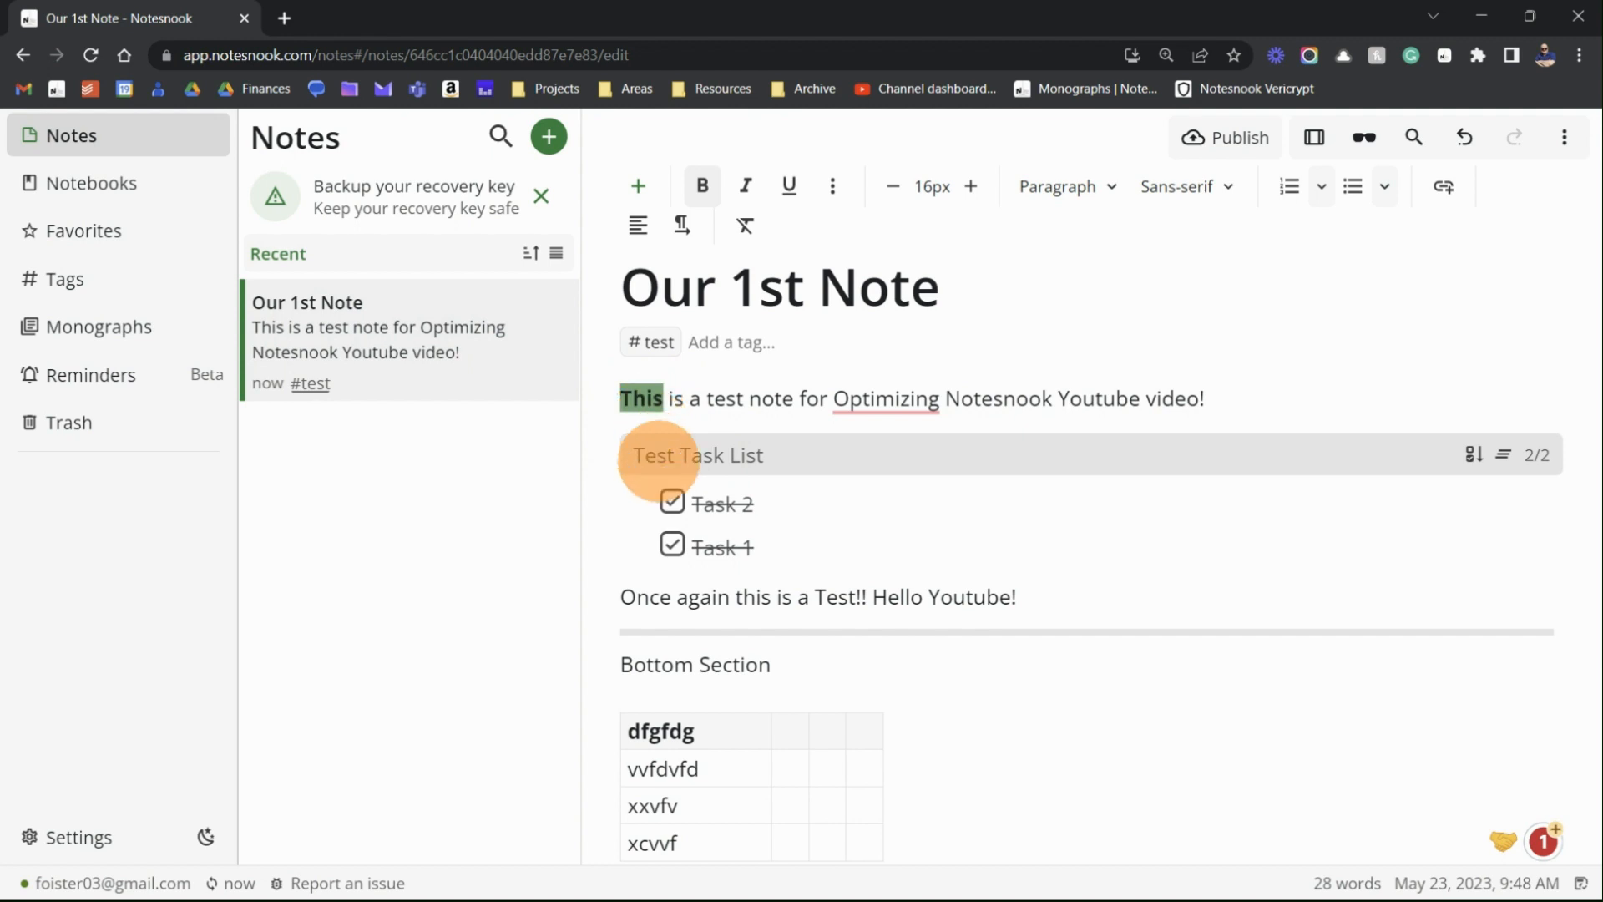
drag(622, 597, 688, 598)
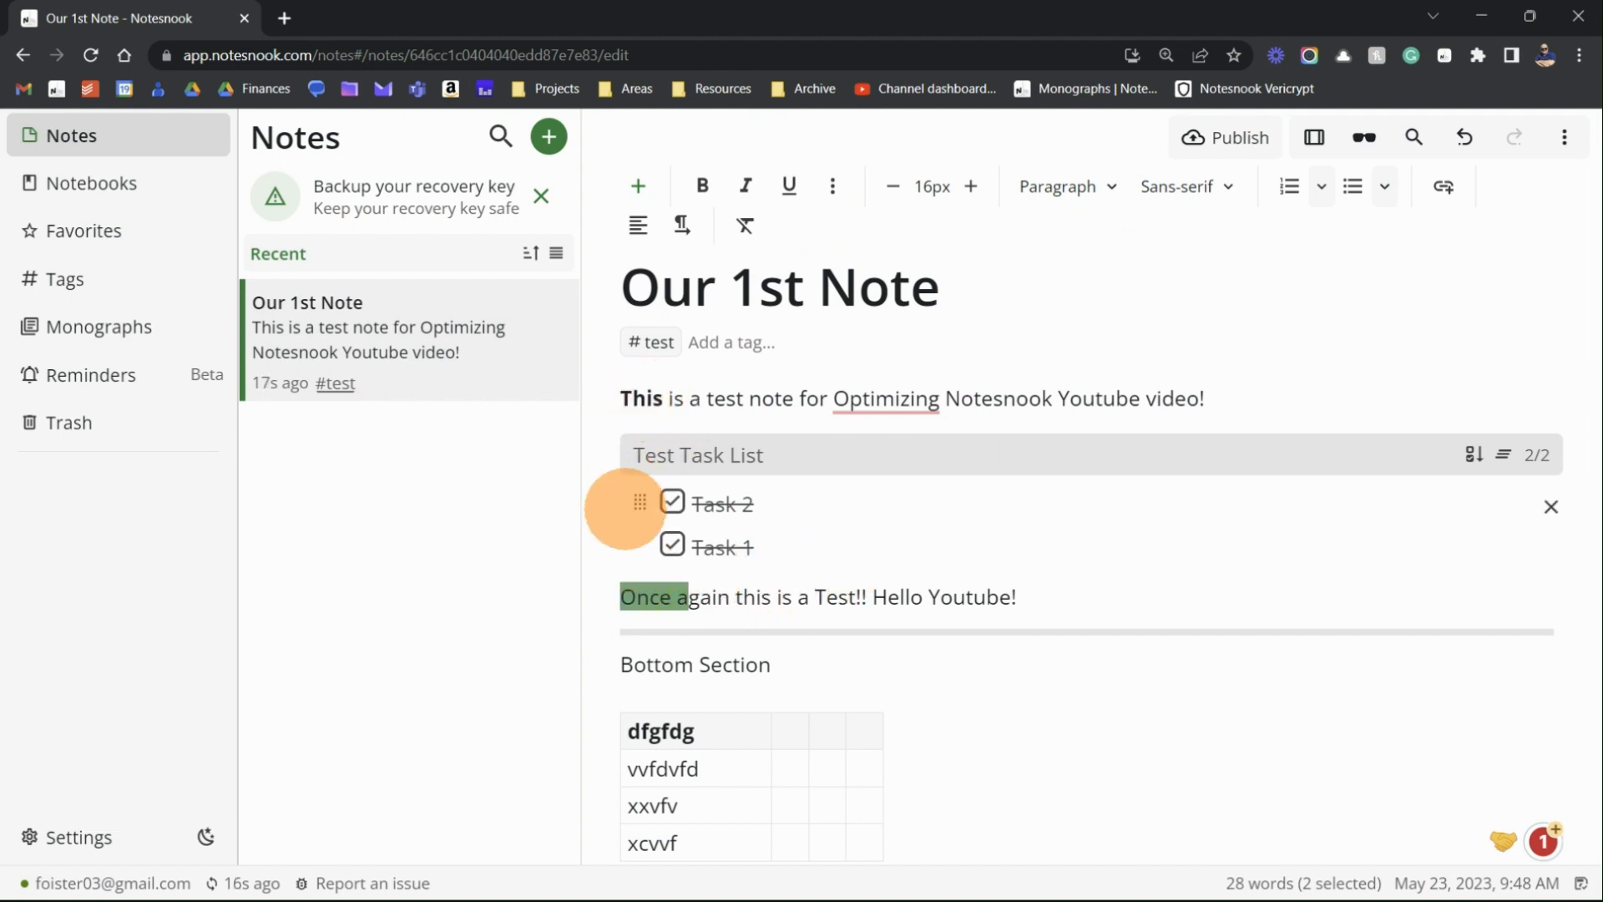
click(639, 547)
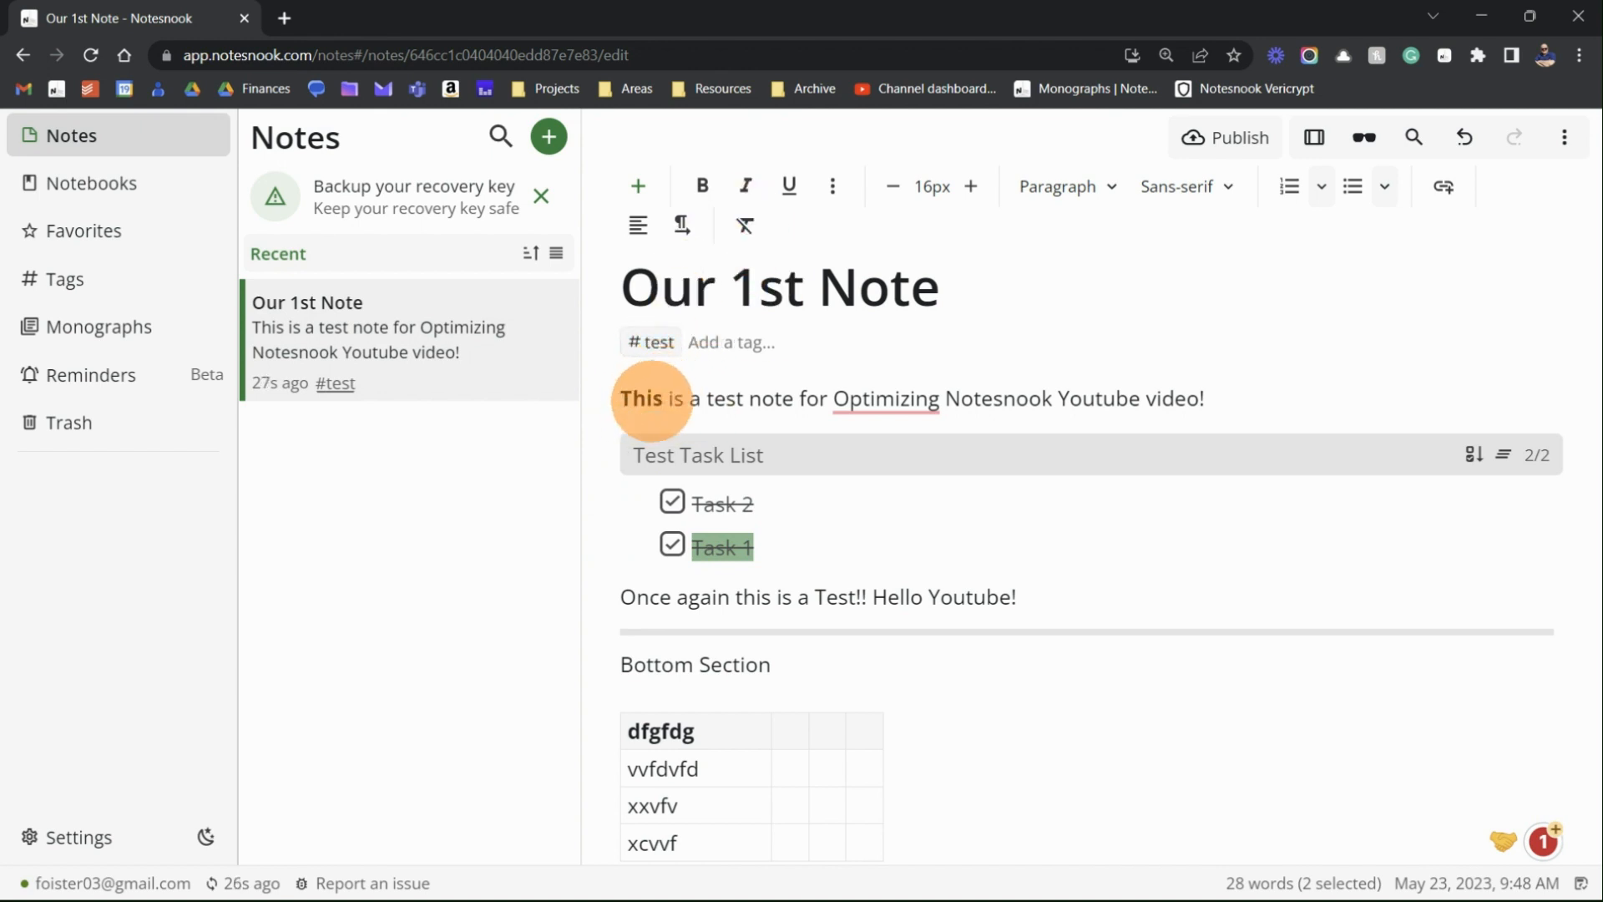
click(650, 398)
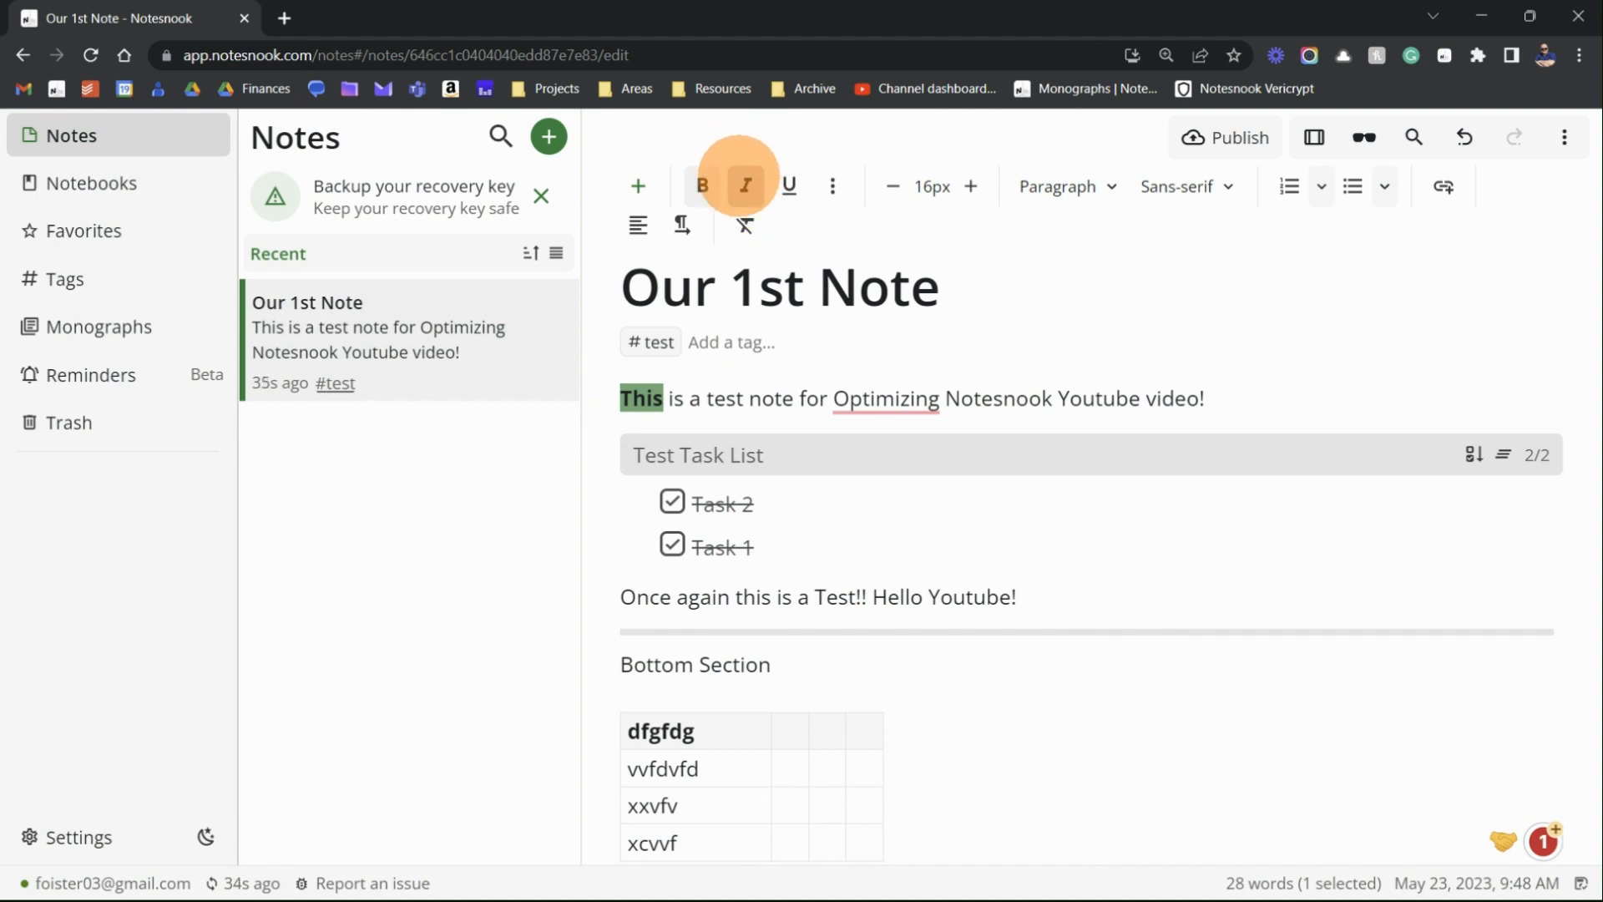
click(740, 179)
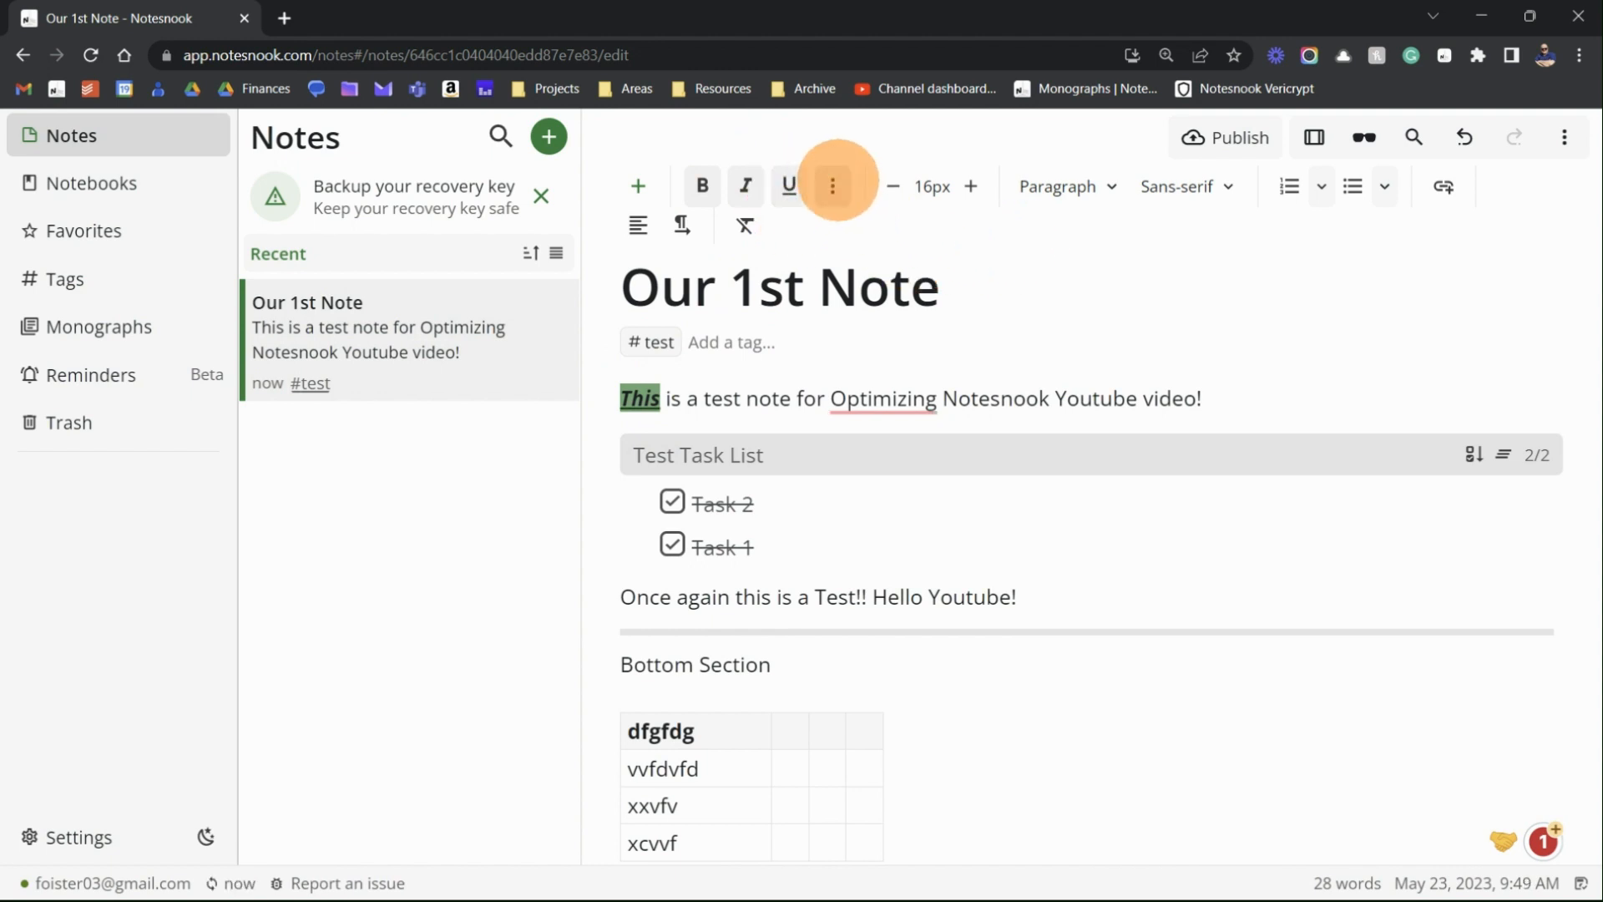
- Look over the additional text formatting options such as strikethrough, code, subscript, superscript and highlight, and close them
click(833, 185)
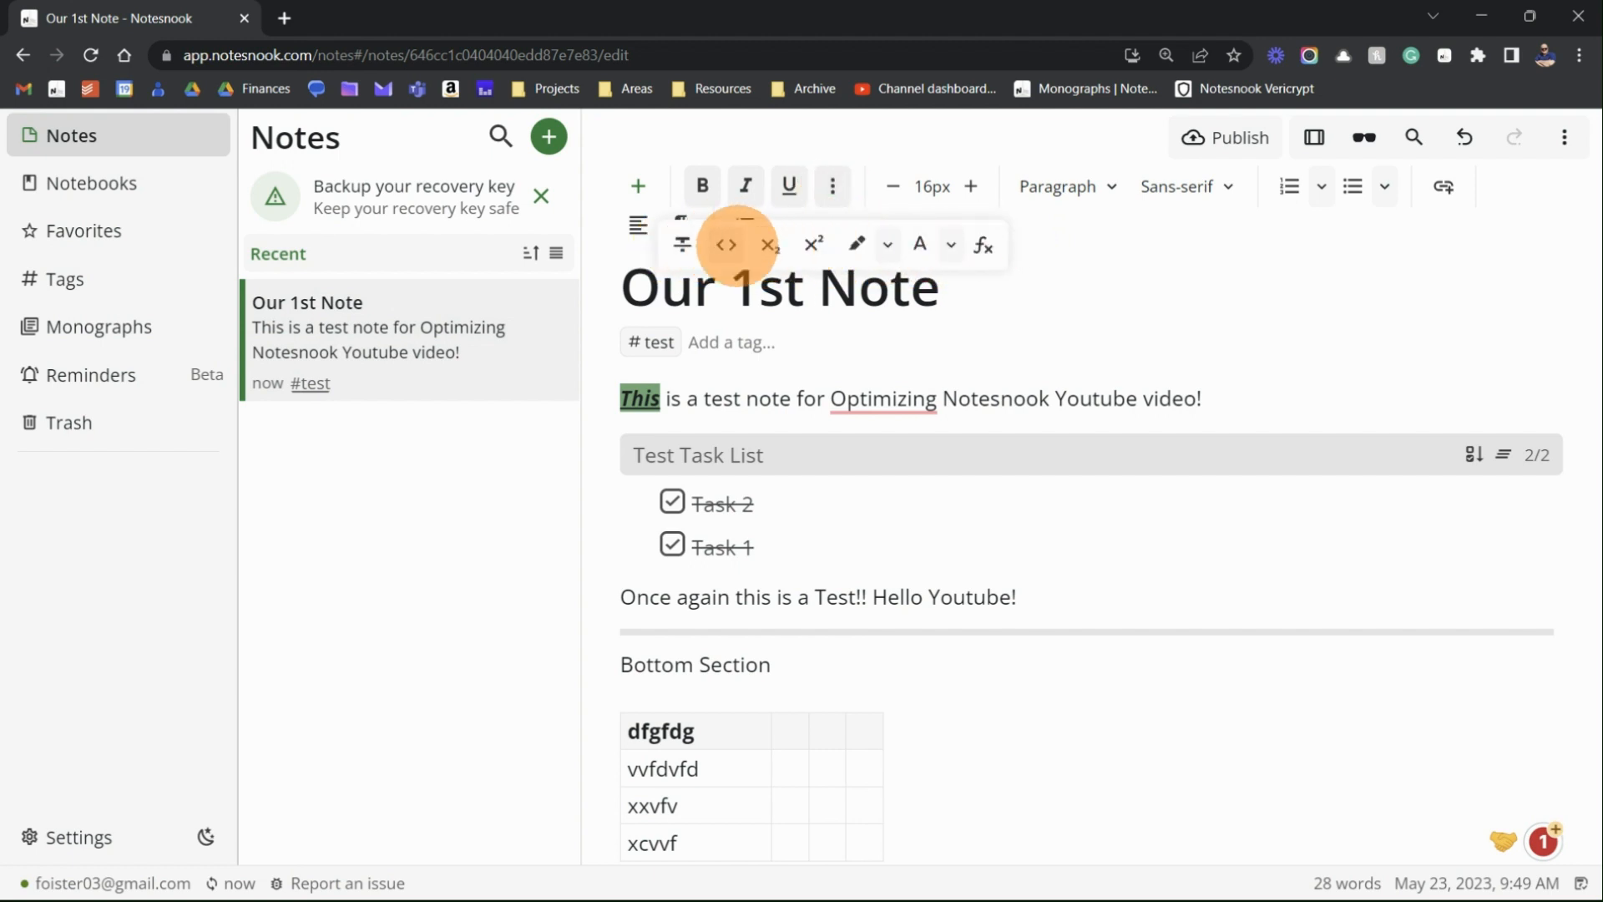
click(682, 243)
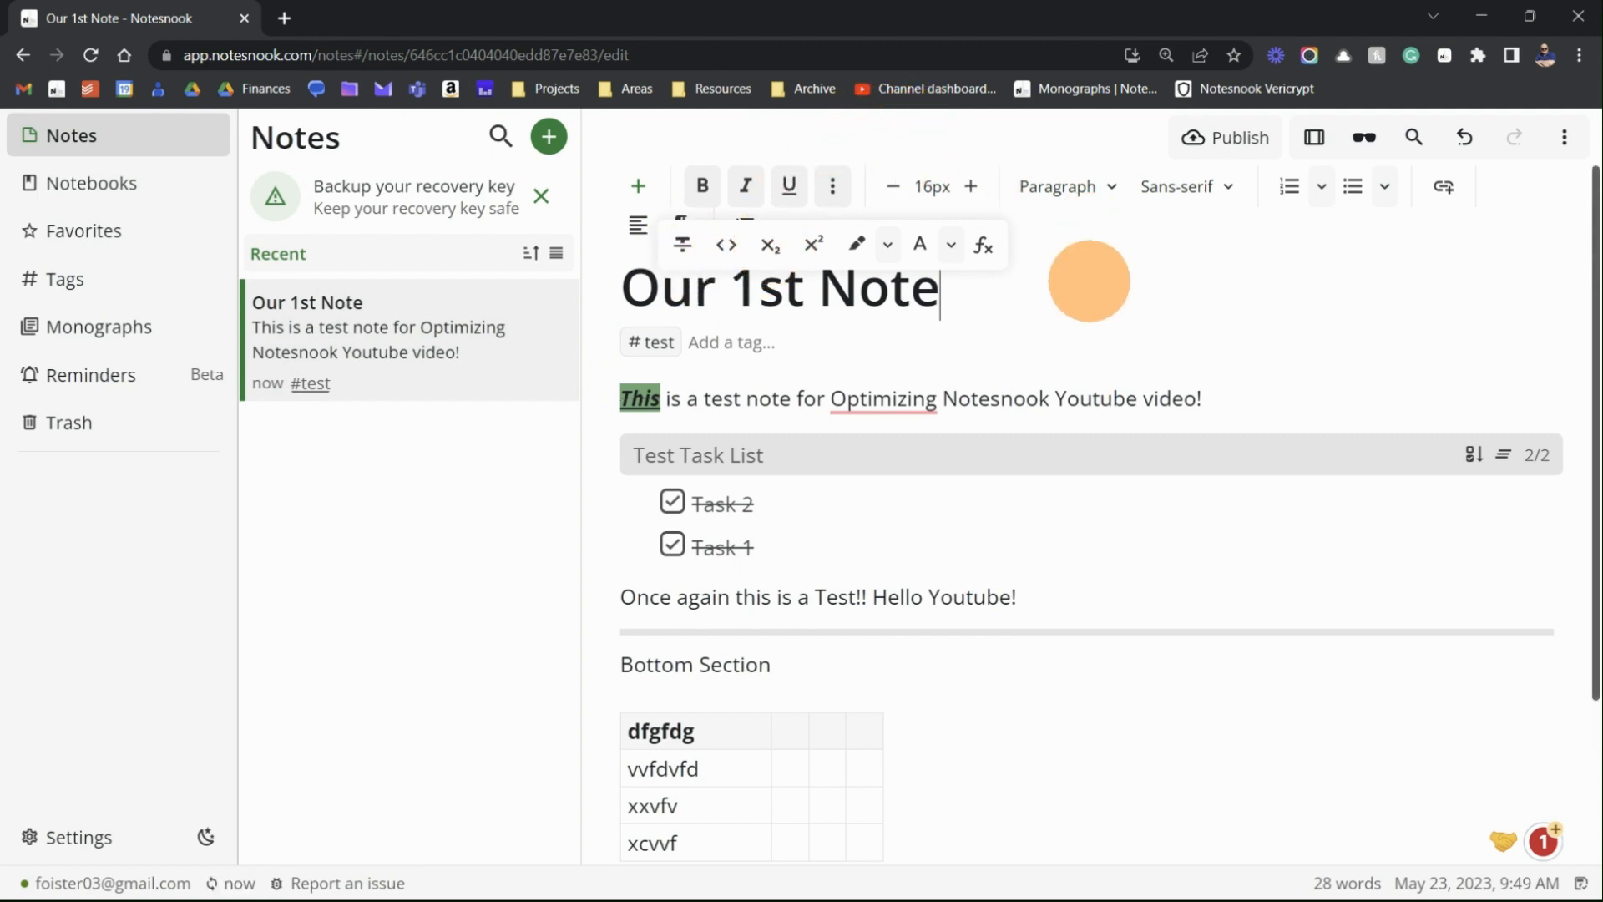
click(832, 185)
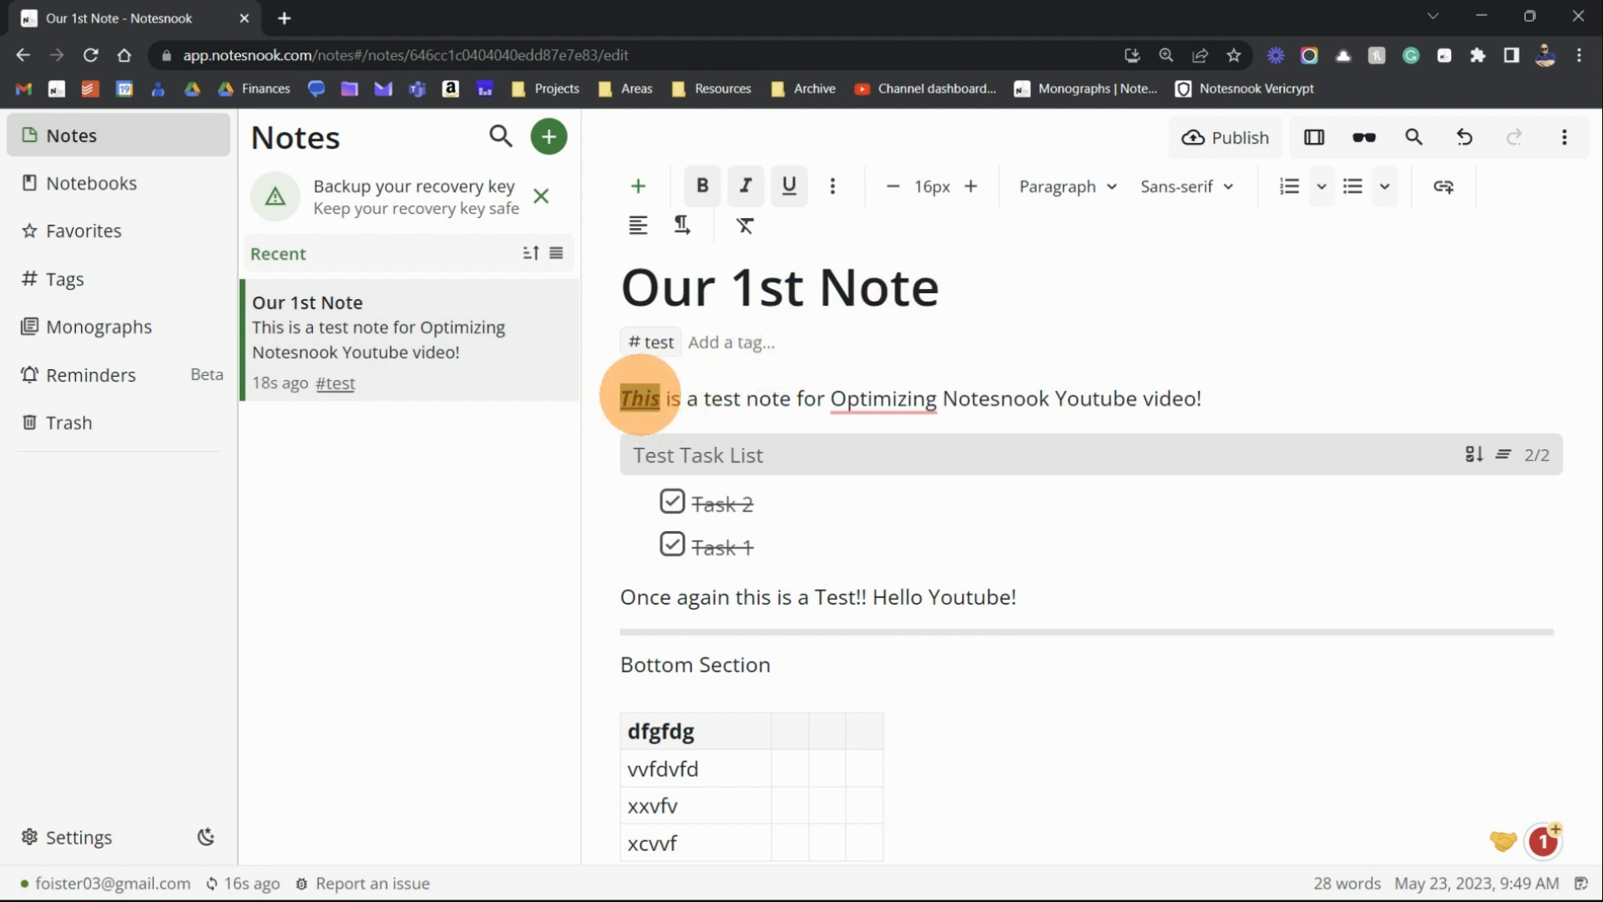
- Increase the font size of the word "This" in the first paragraph to 41px
click(970, 186)
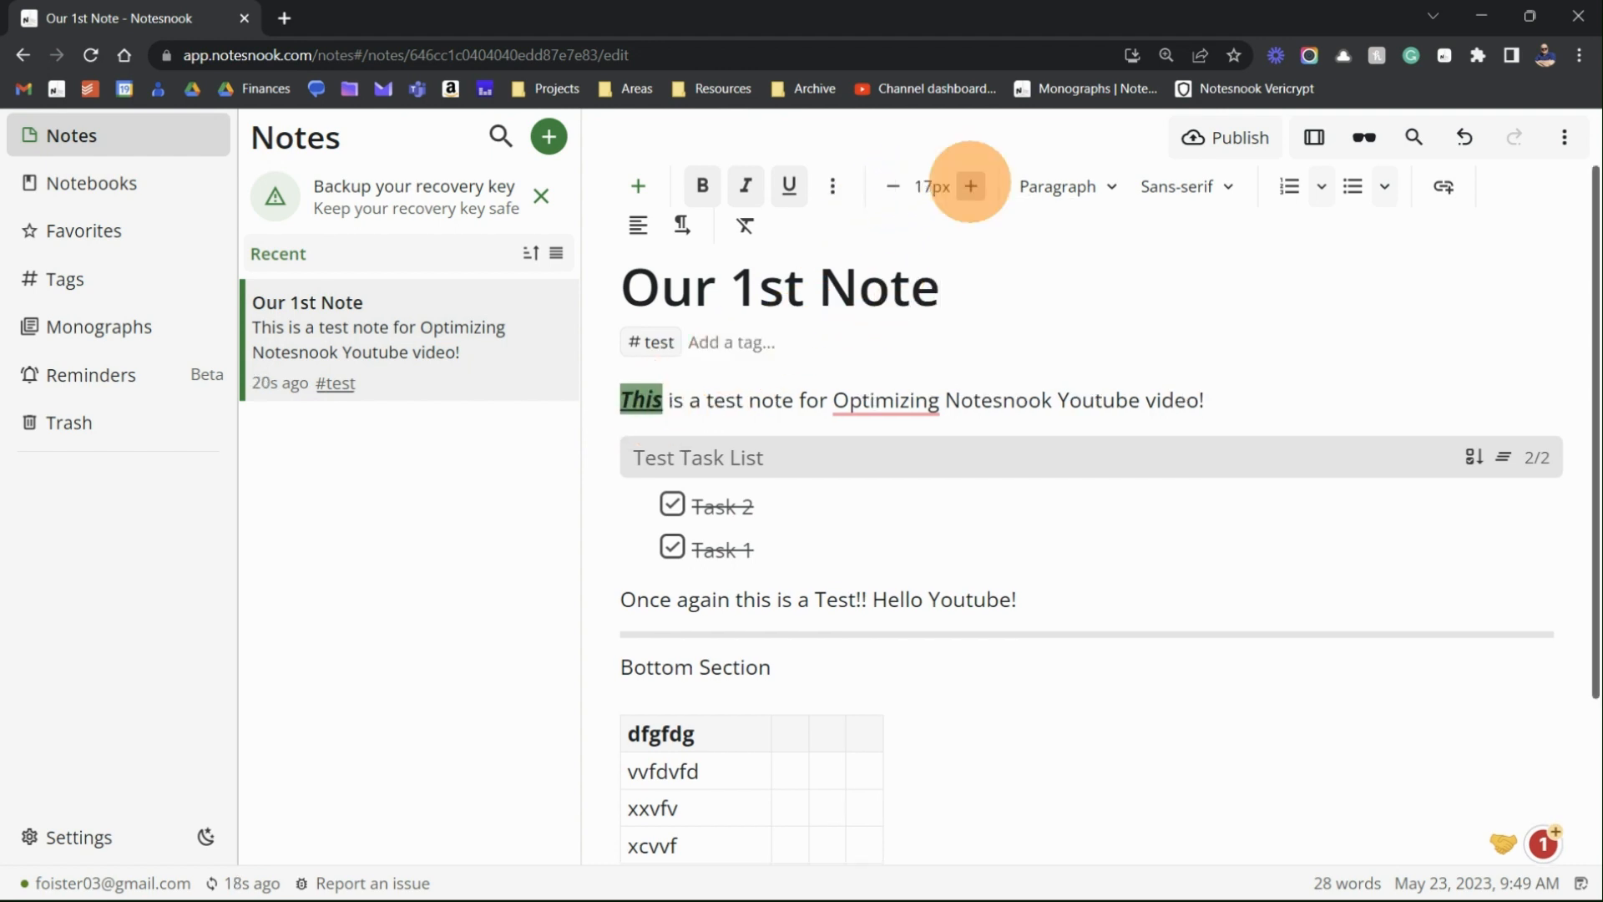
click(971, 186)
click(971, 185)
click(970, 185)
click(970, 185)
click(971, 185)
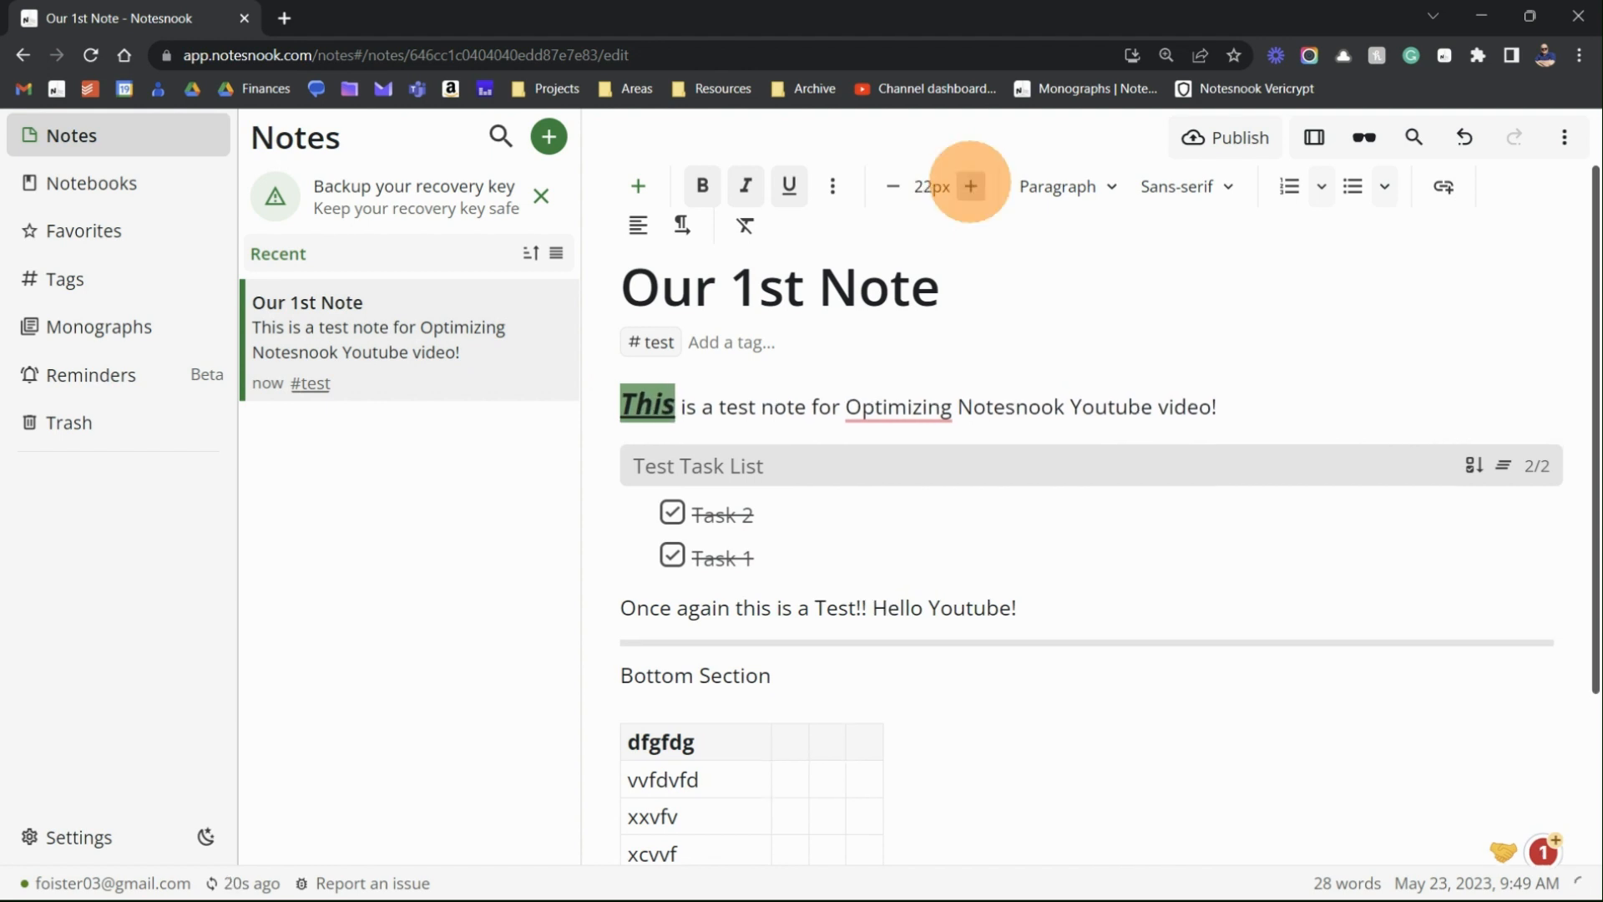
click(970, 186)
click(971, 185)
click(970, 186)
click(971, 185)
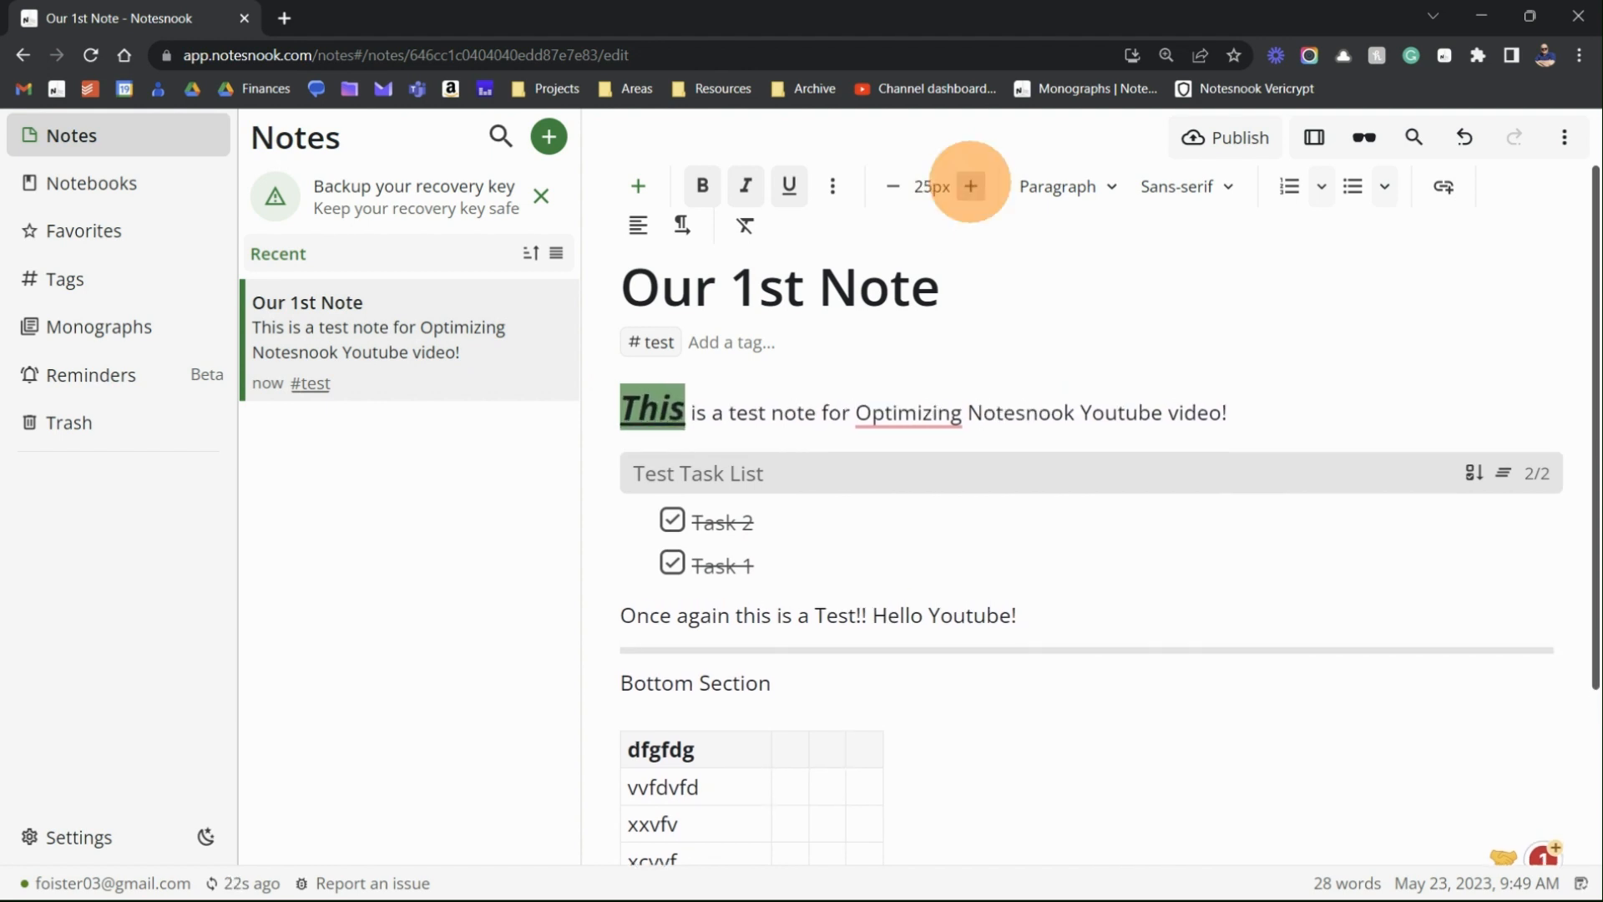
click(971, 185)
click(971, 185)
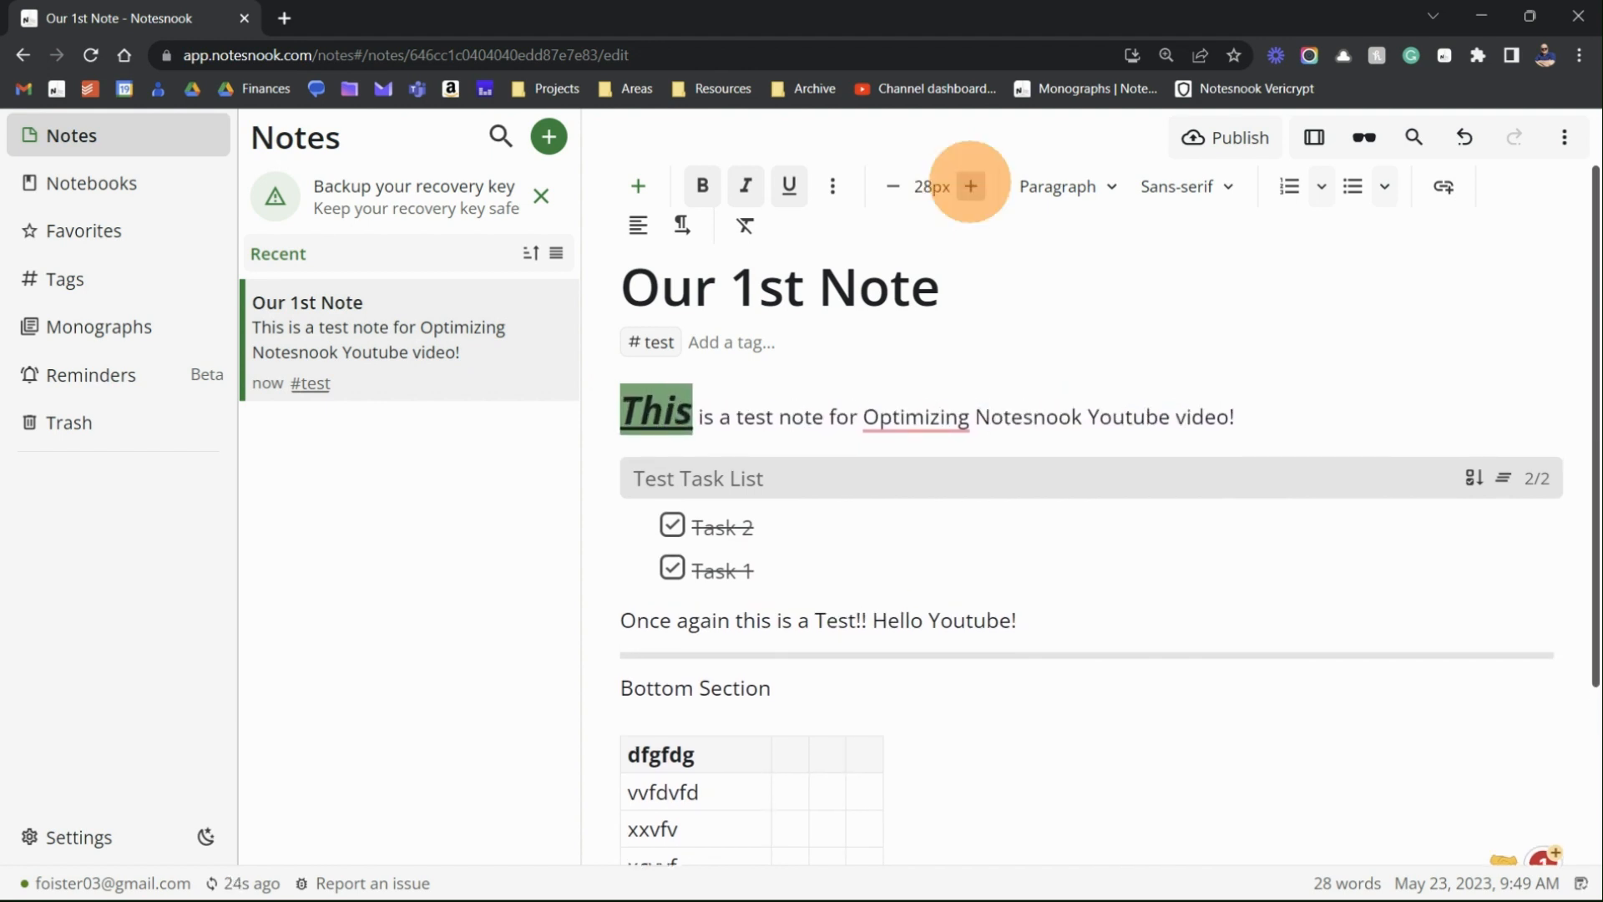
click(970, 185)
click(970, 186)
click(970, 185)
click(970, 185)
click(970, 186)
click(971, 185)
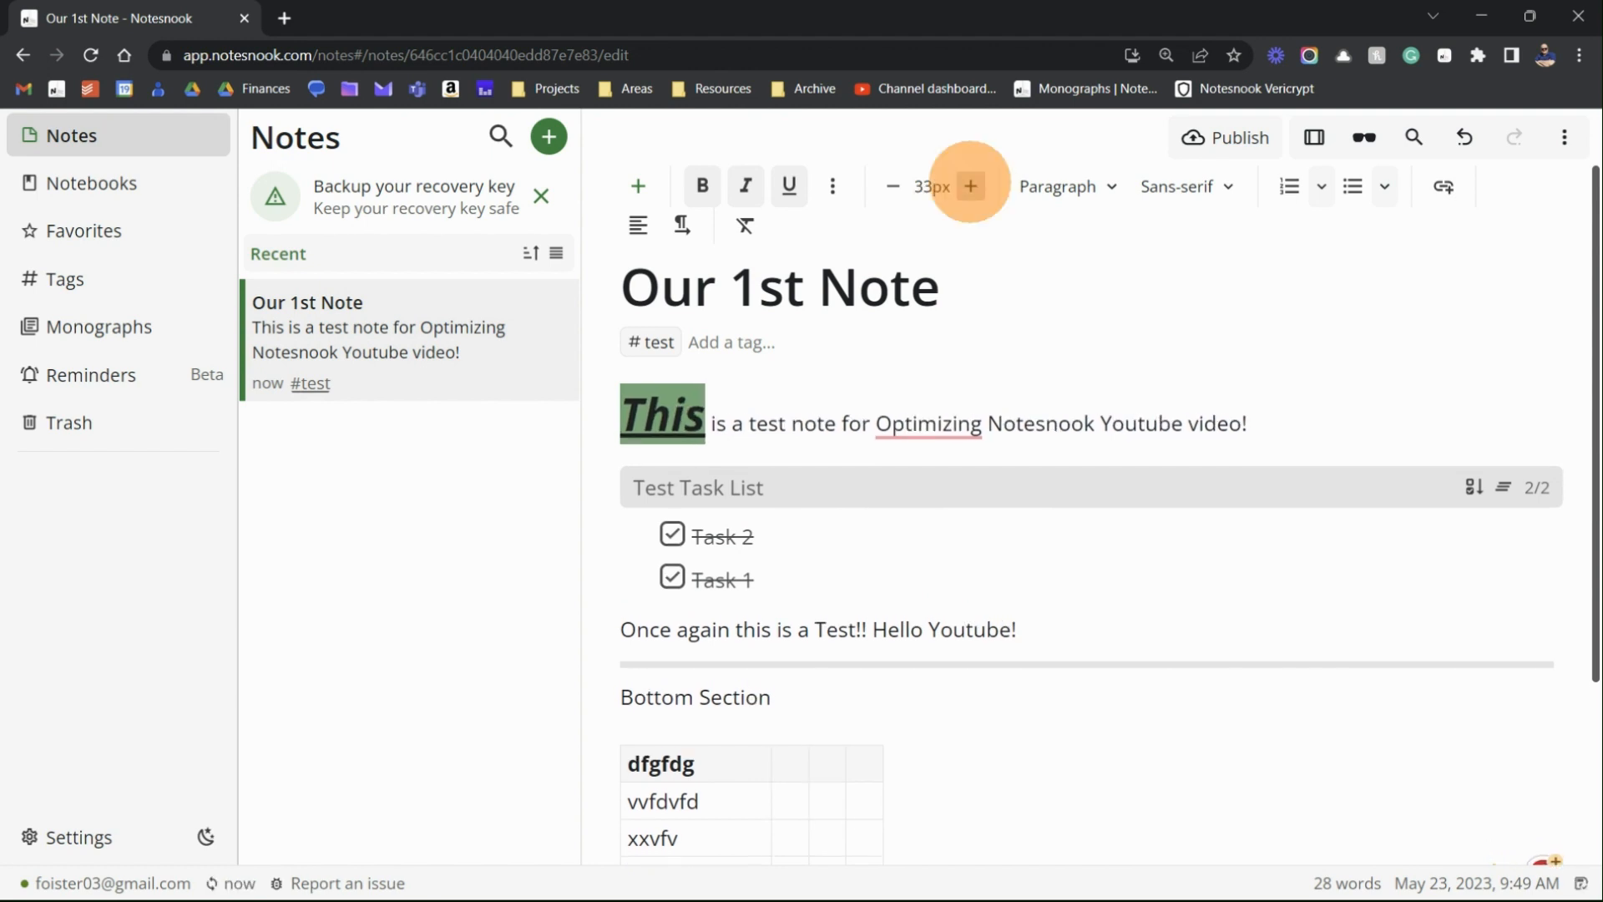
click(970, 186)
click(970, 185)
click(970, 185)
click(970, 185)
click(971, 186)
click(970, 185)
click(970, 185)
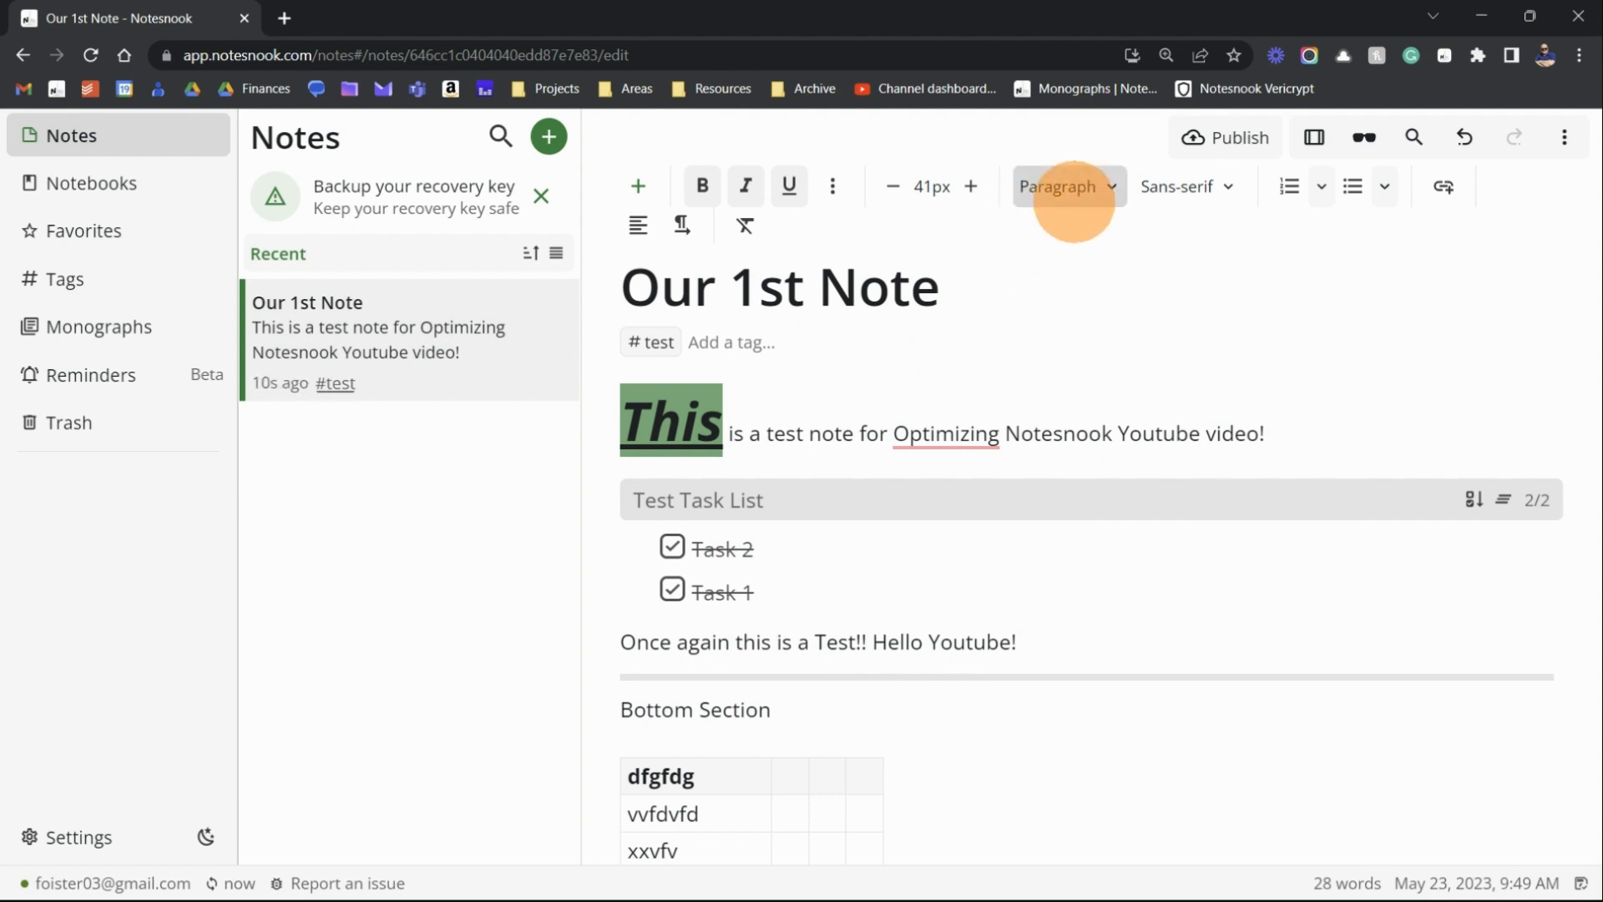
- Try the Heading 6 style on the "Bottom Section" line, and set it to Heading 1
scroll(1070, 198, down, 3)
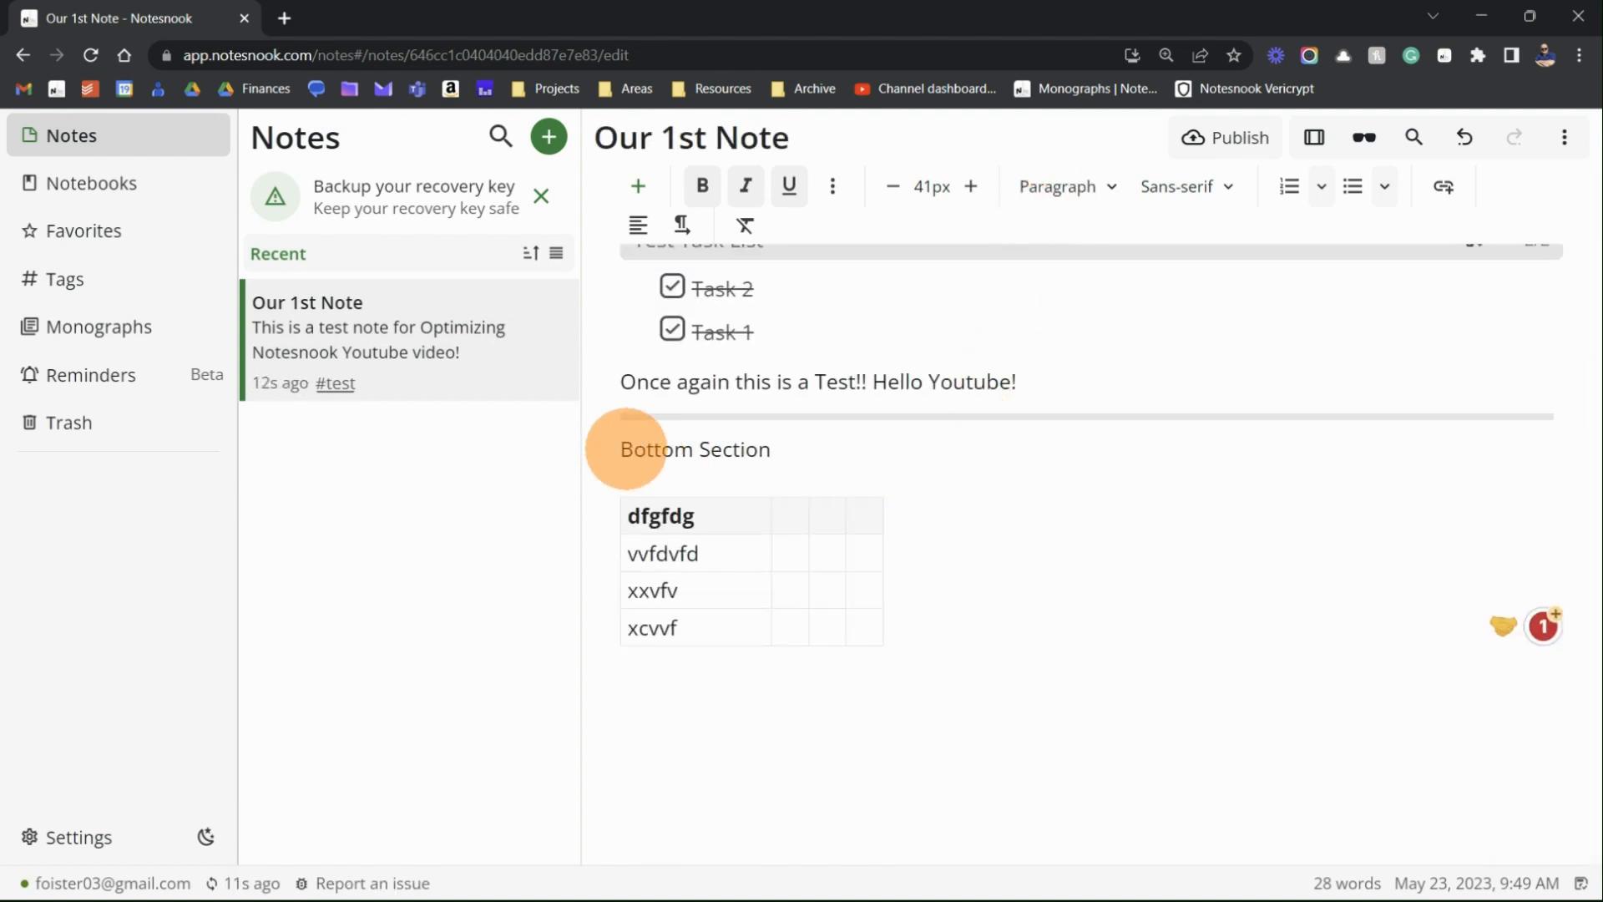
click(623, 452)
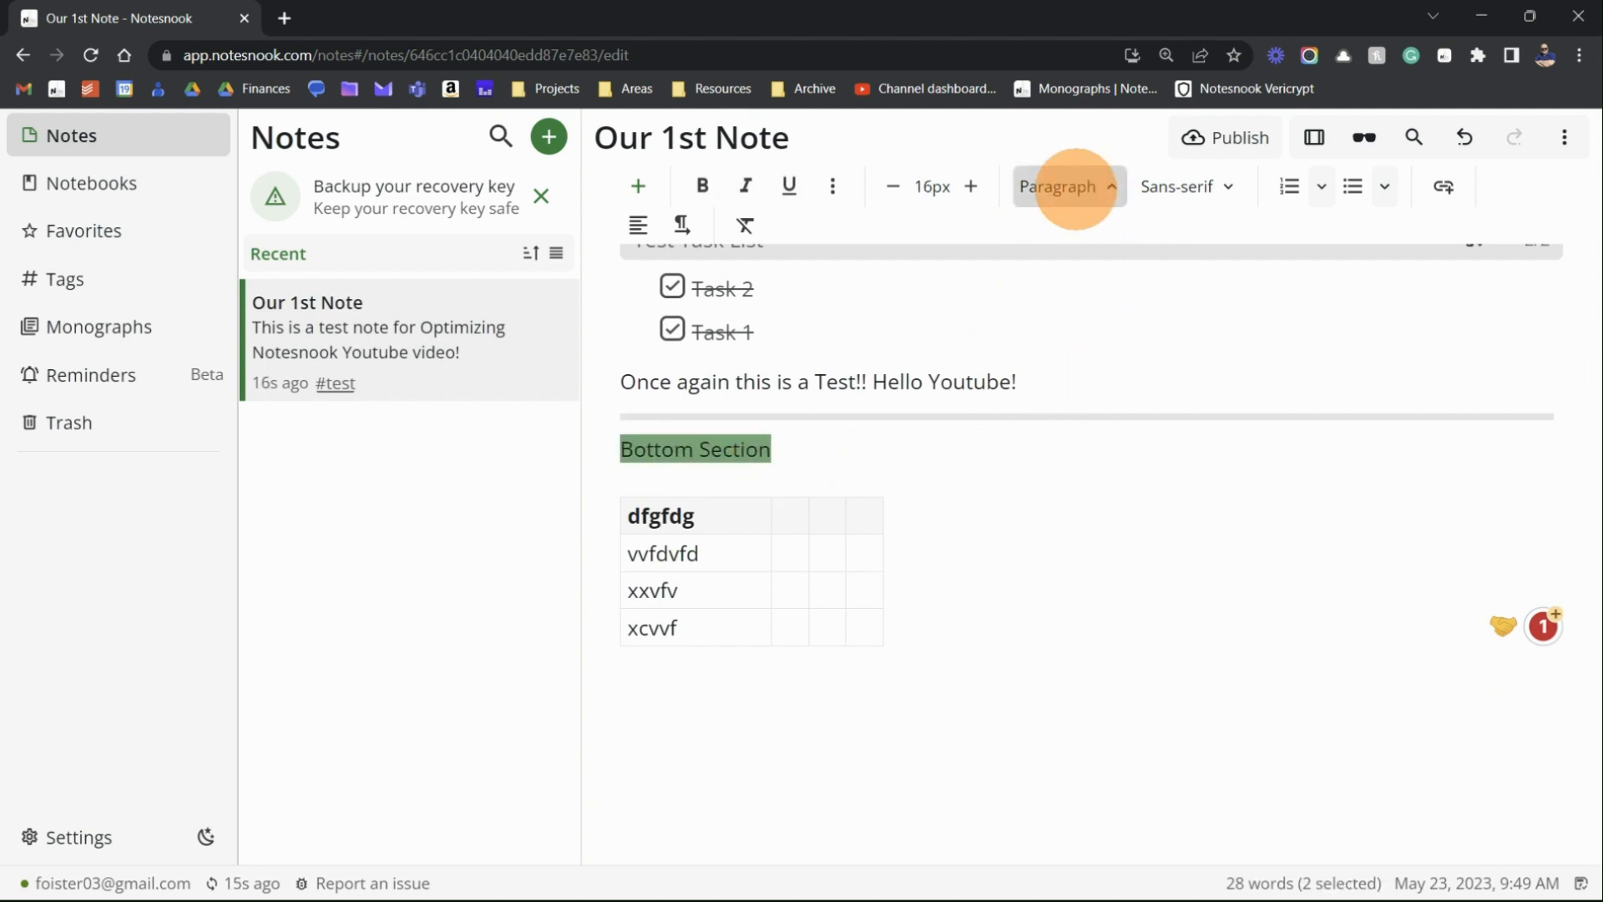
click(1075, 187)
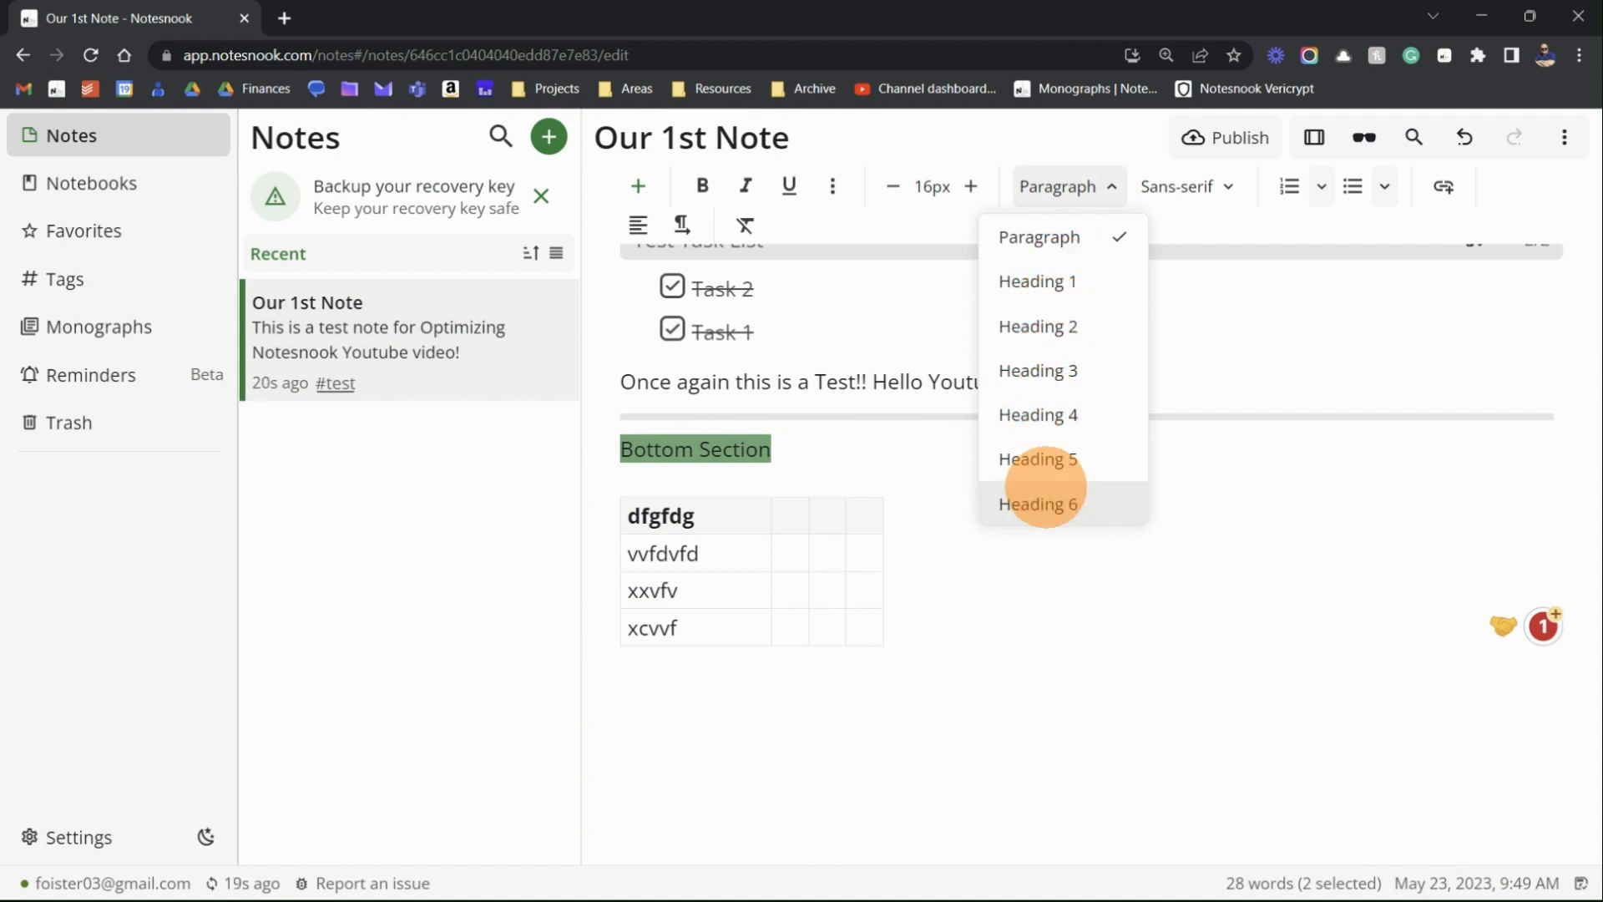
click(1035, 503)
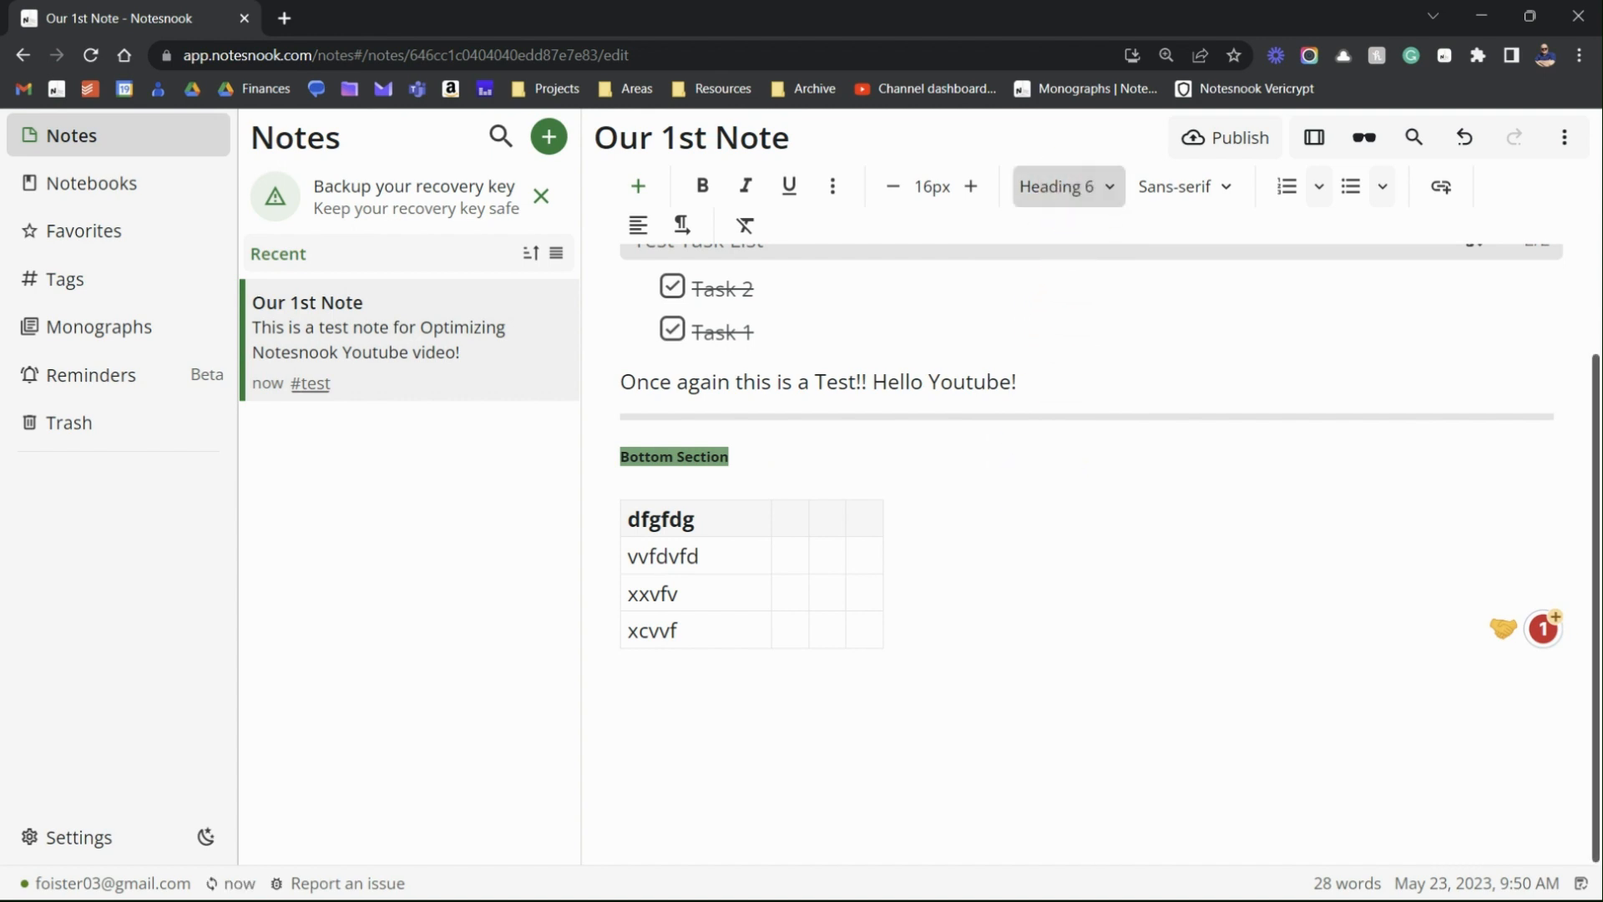
click(1061, 186)
click(1040, 280)
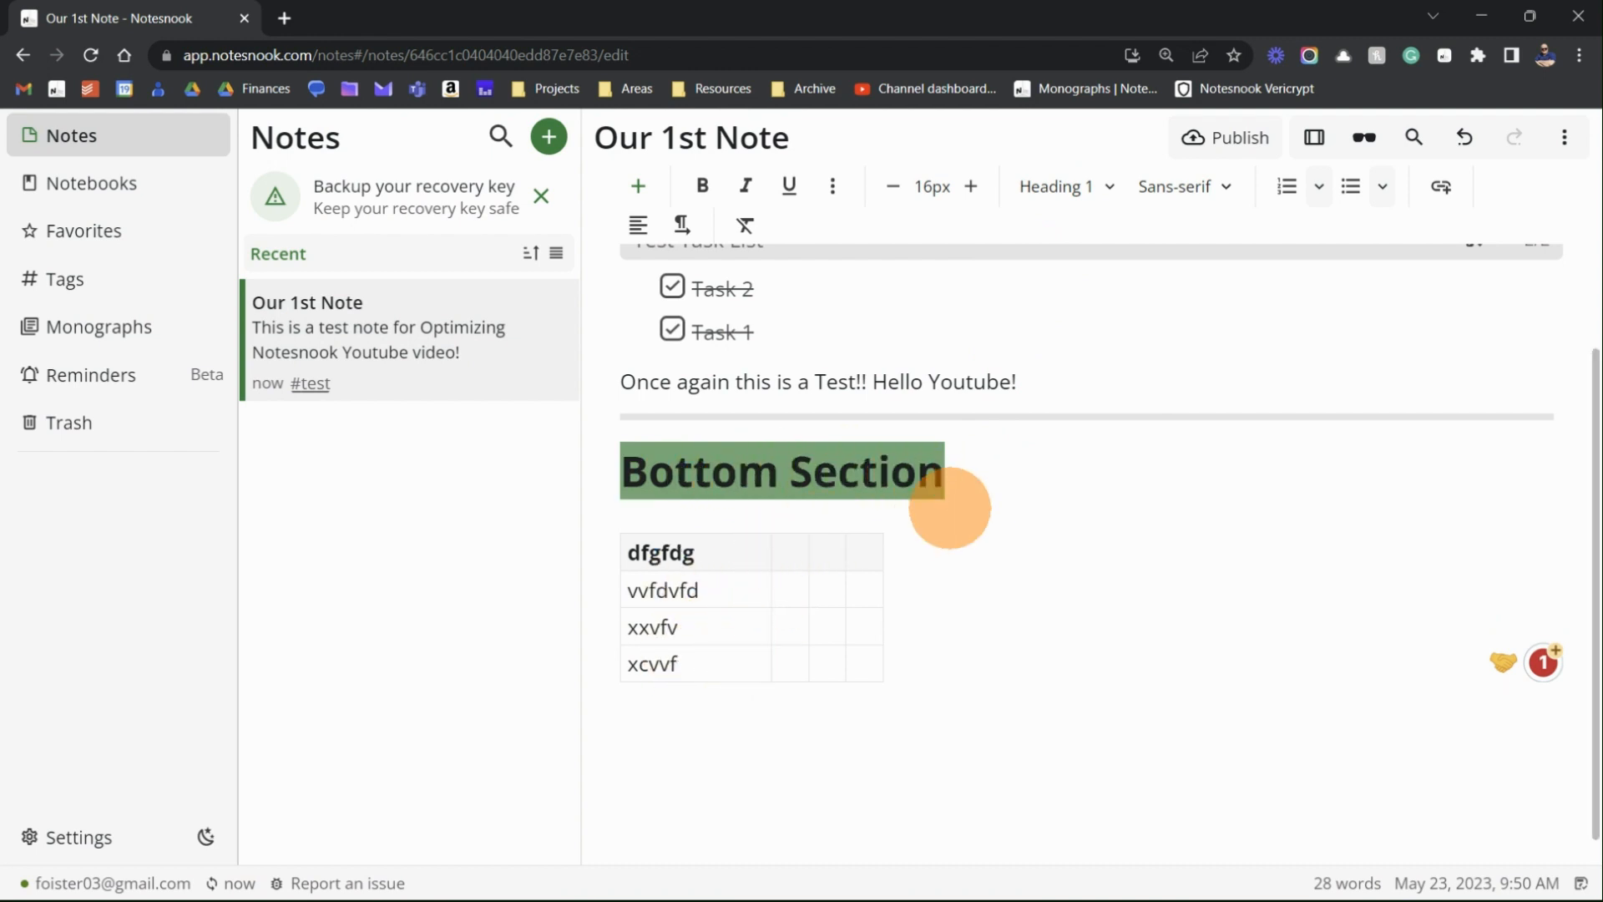
click(974, 472)
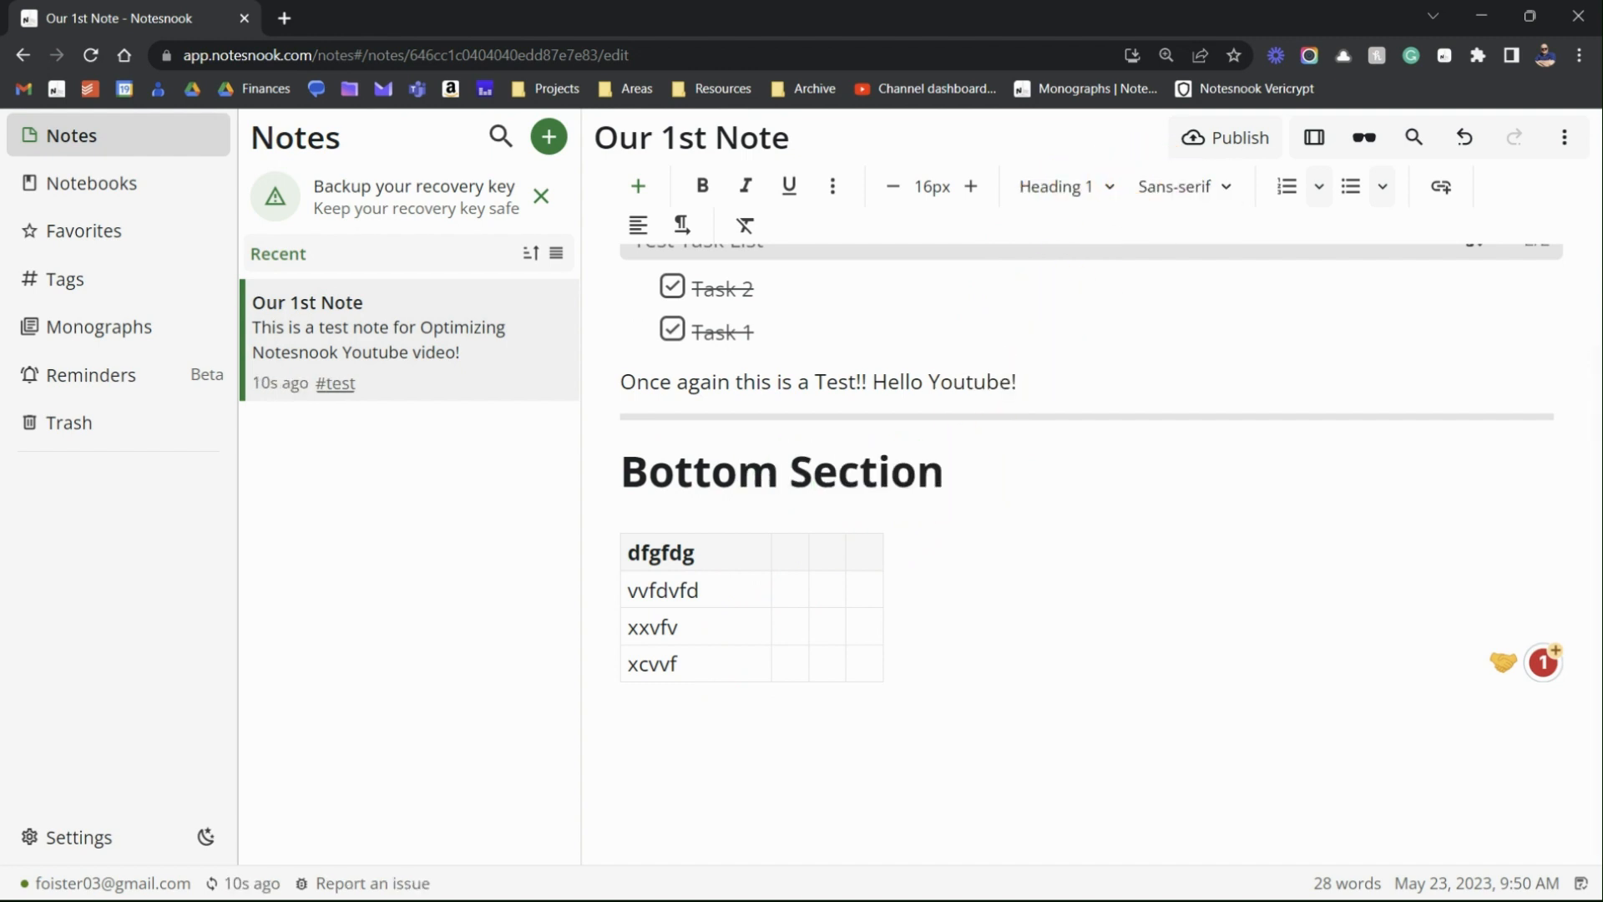
- Try the Monospace and Sans-serif fonts on the "Bottom Section" heading, and set its font to Serif
drag(944, 472, 609, 489)
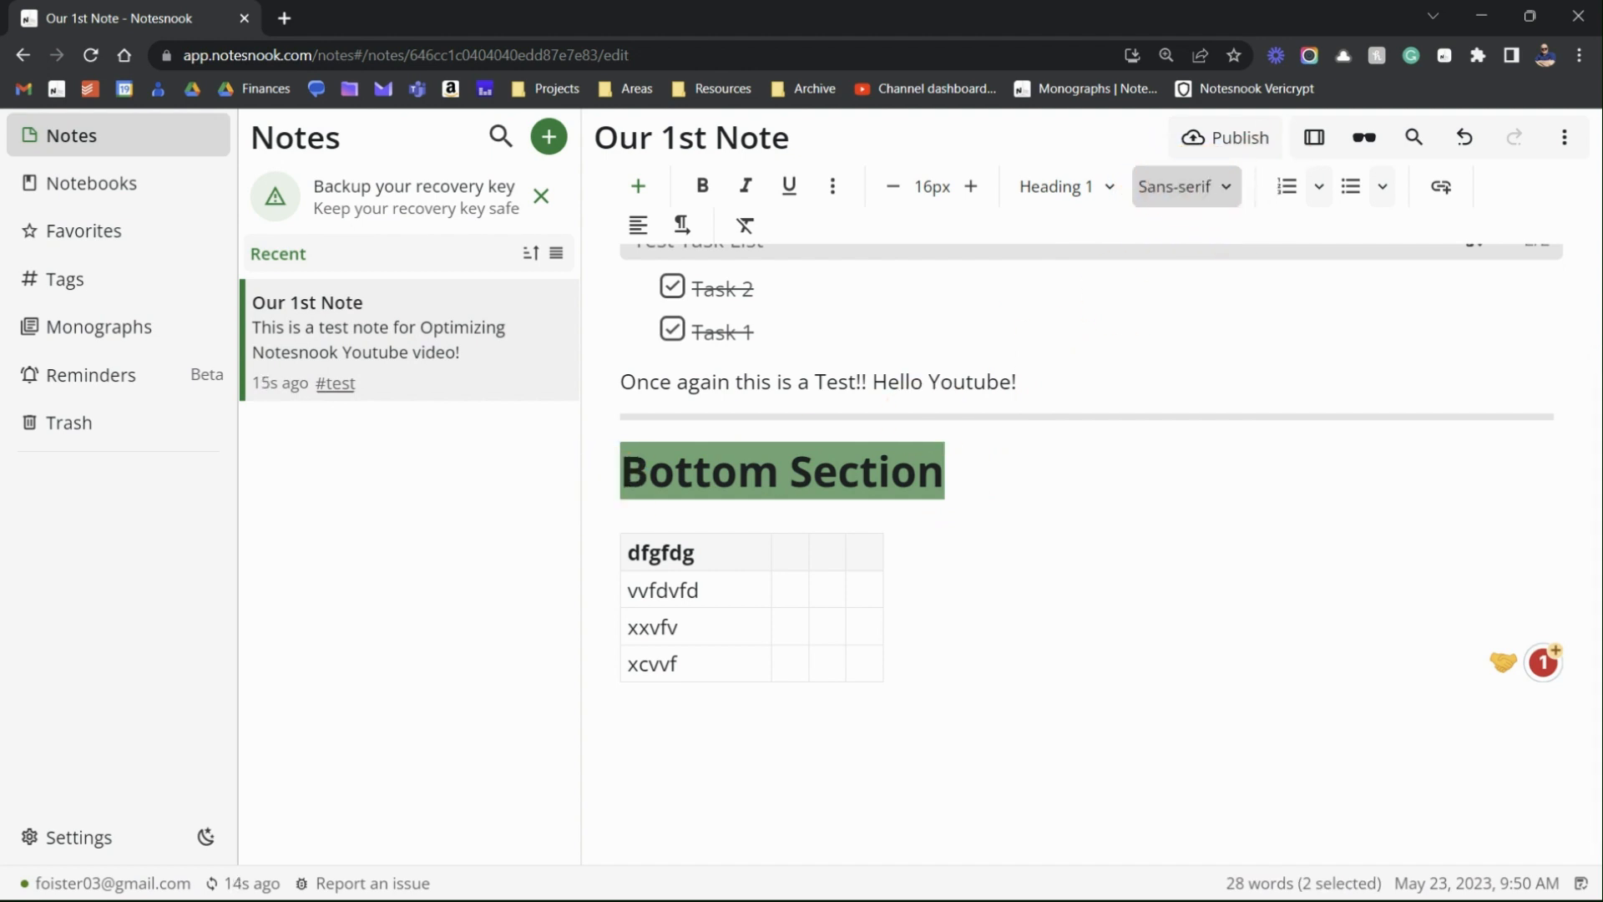
click(1181, 185)
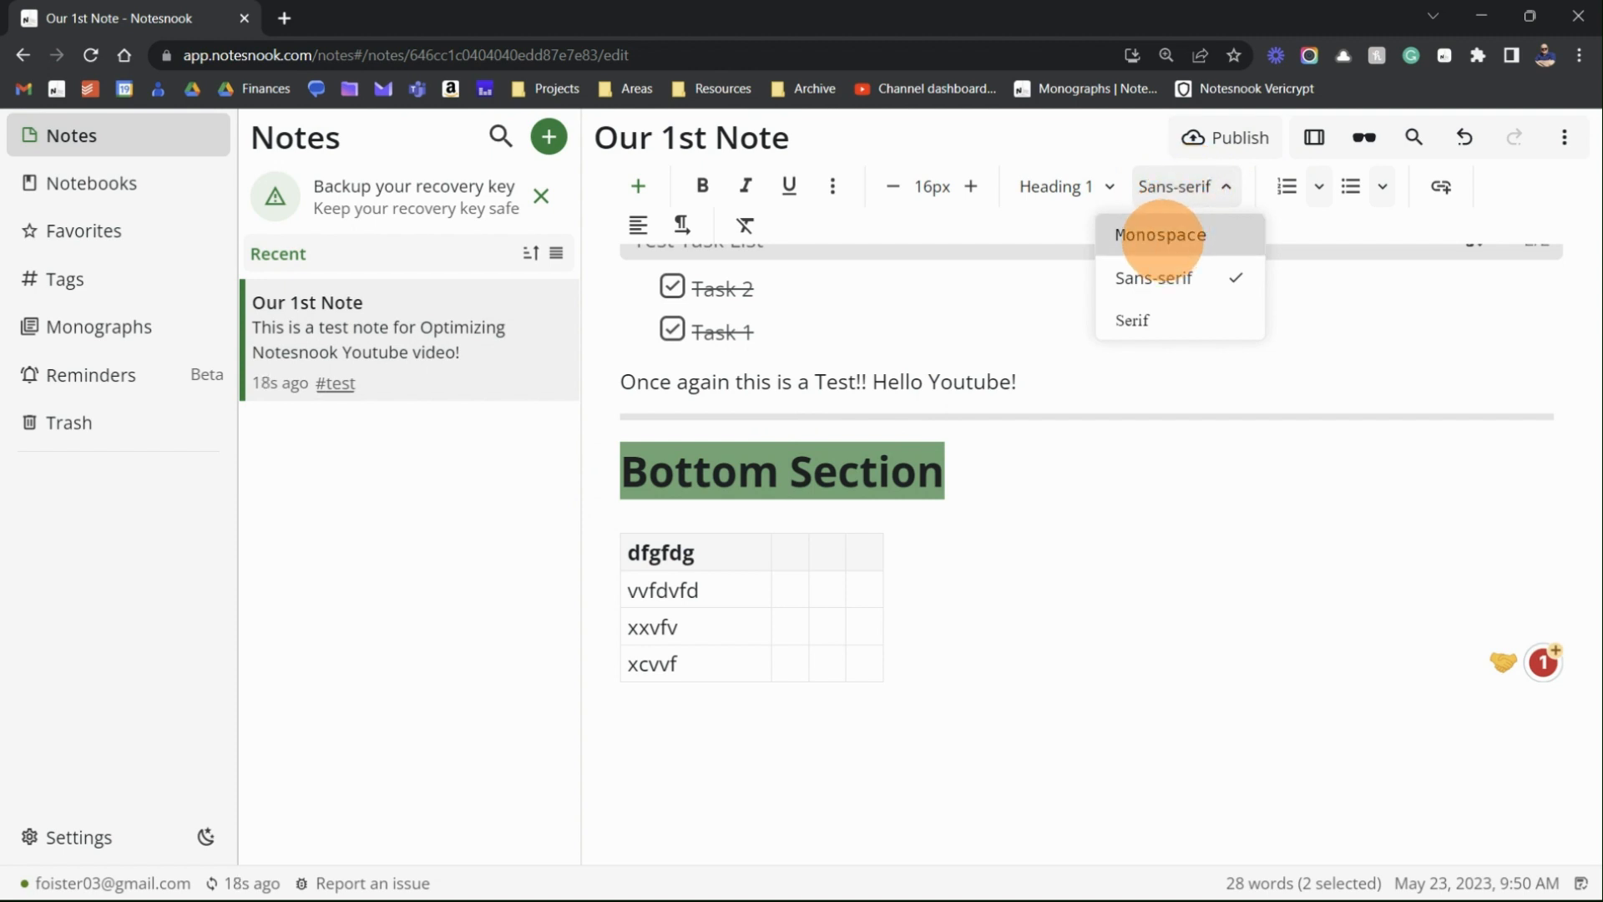
click(1161, 235)
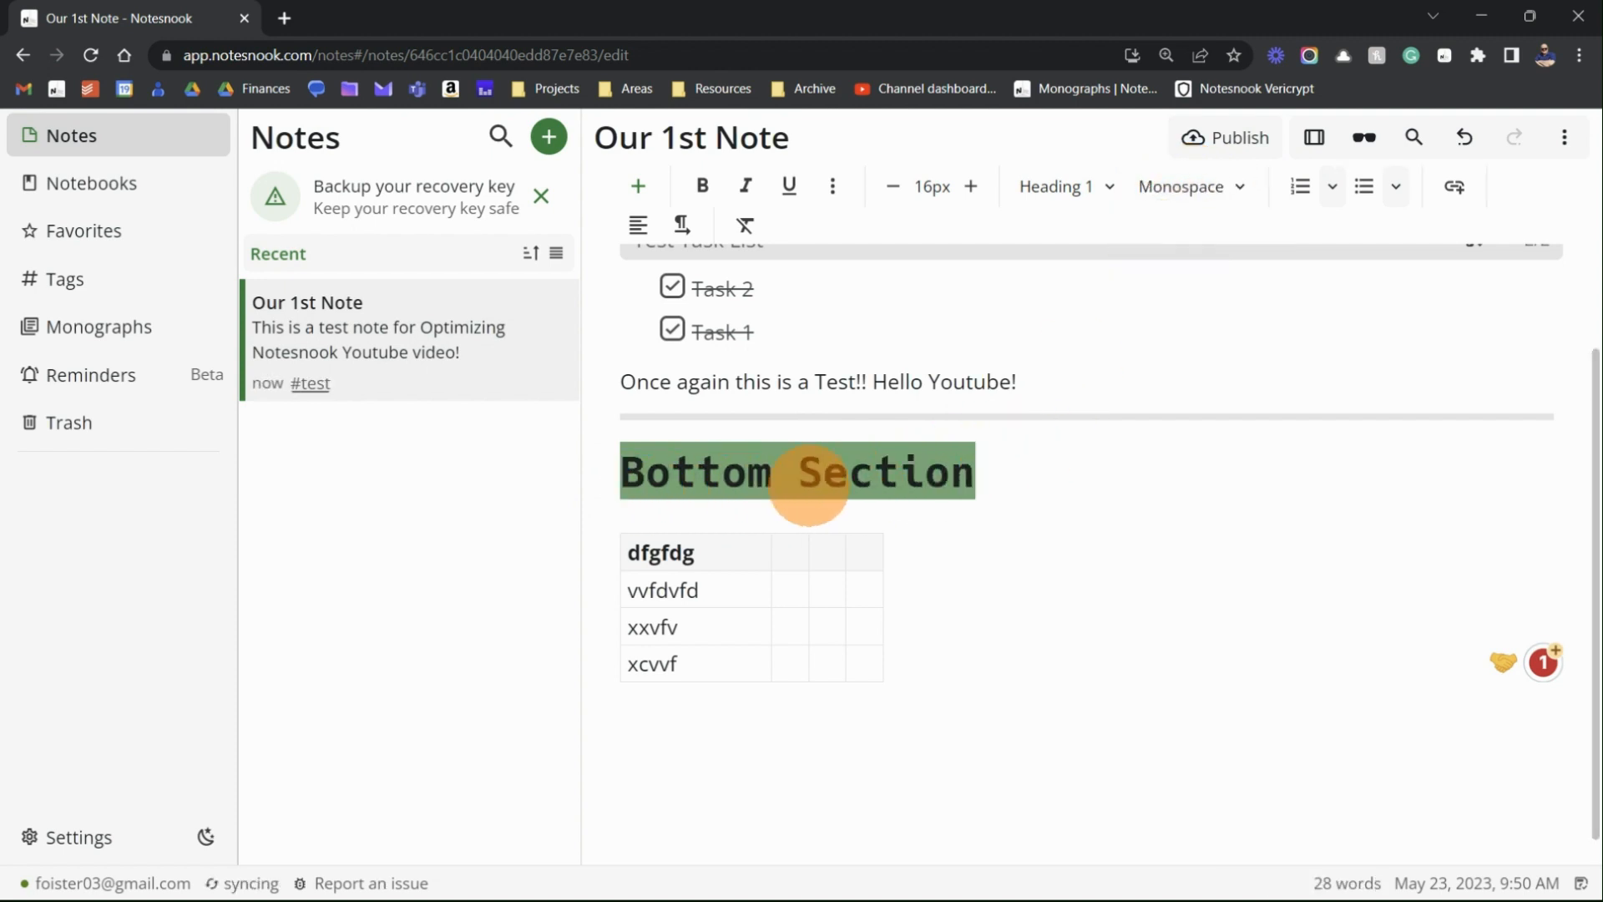
click(1194, 186)
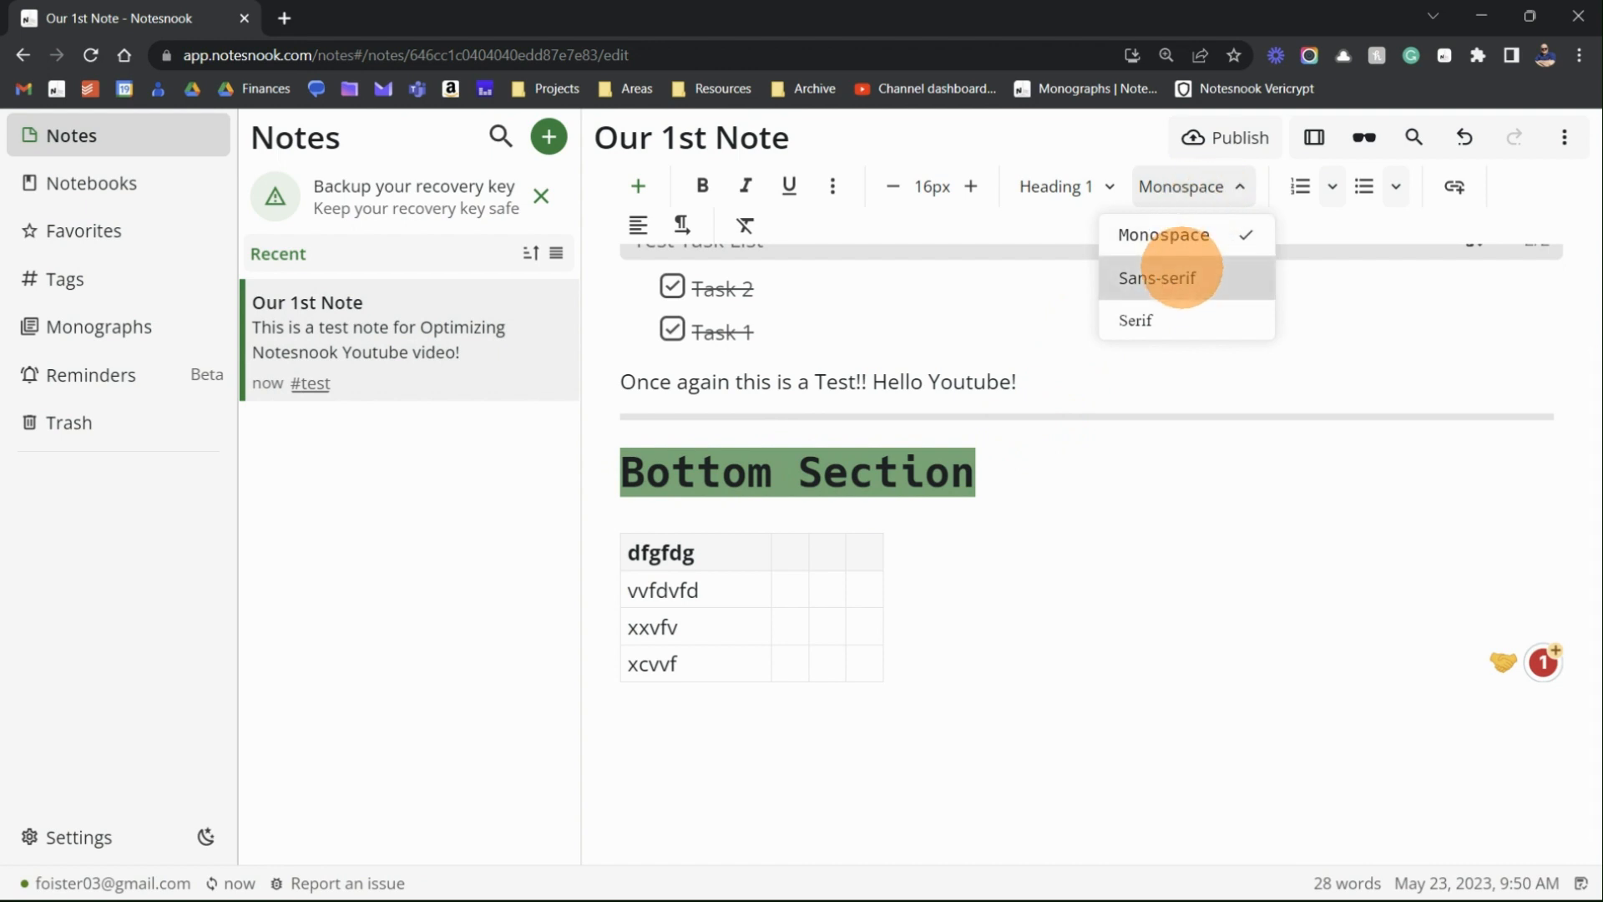
click(1182, 276)
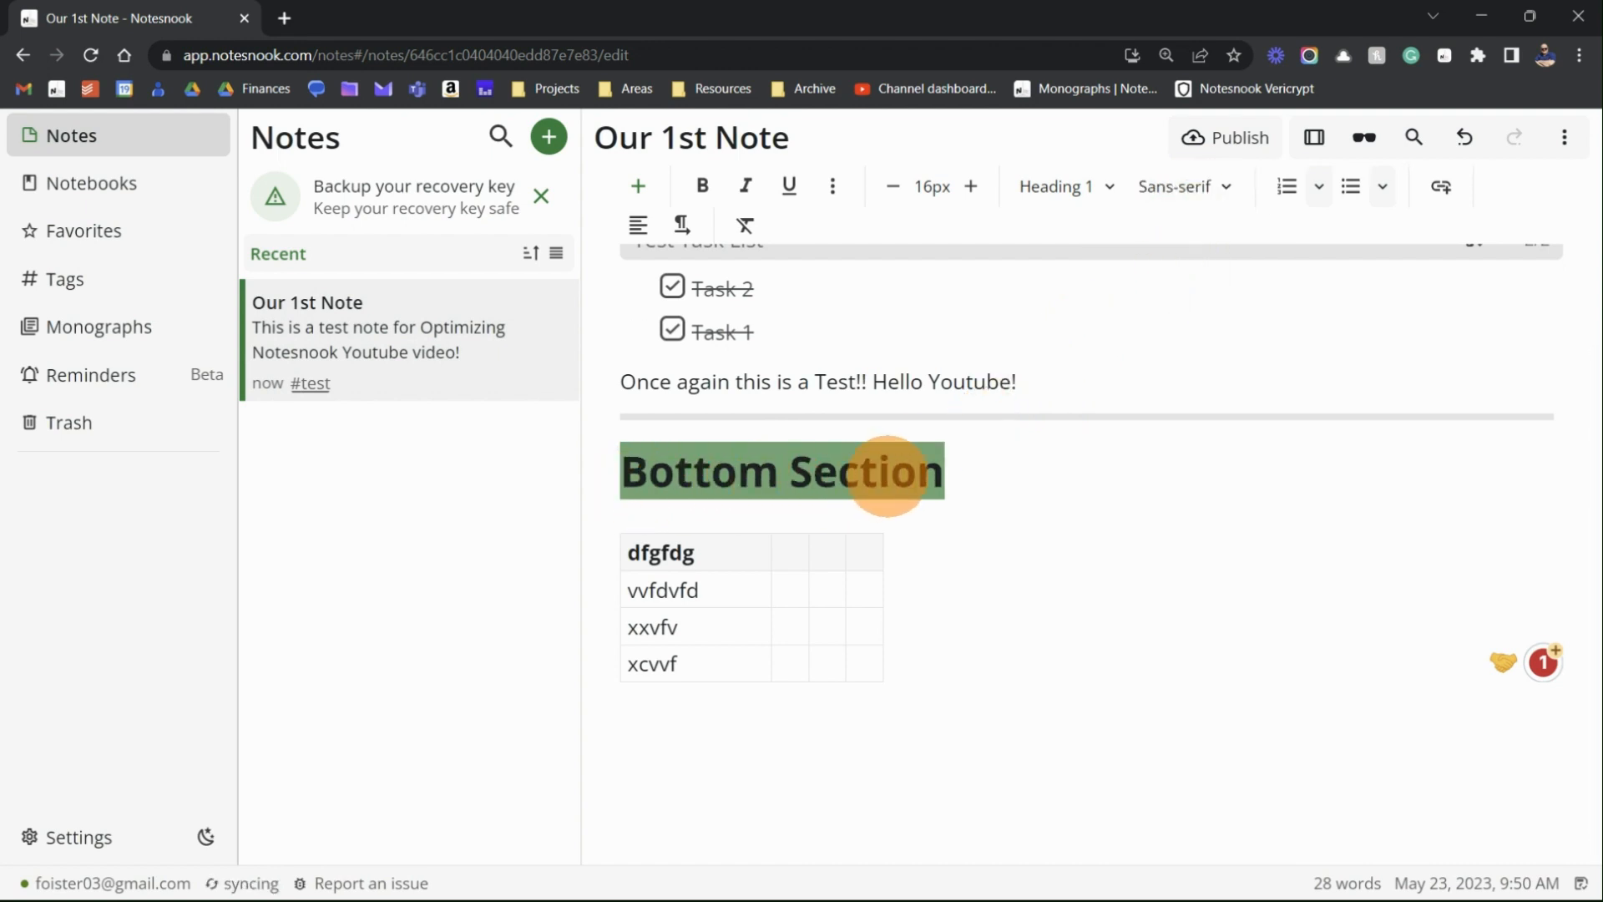
click(1170, 187)
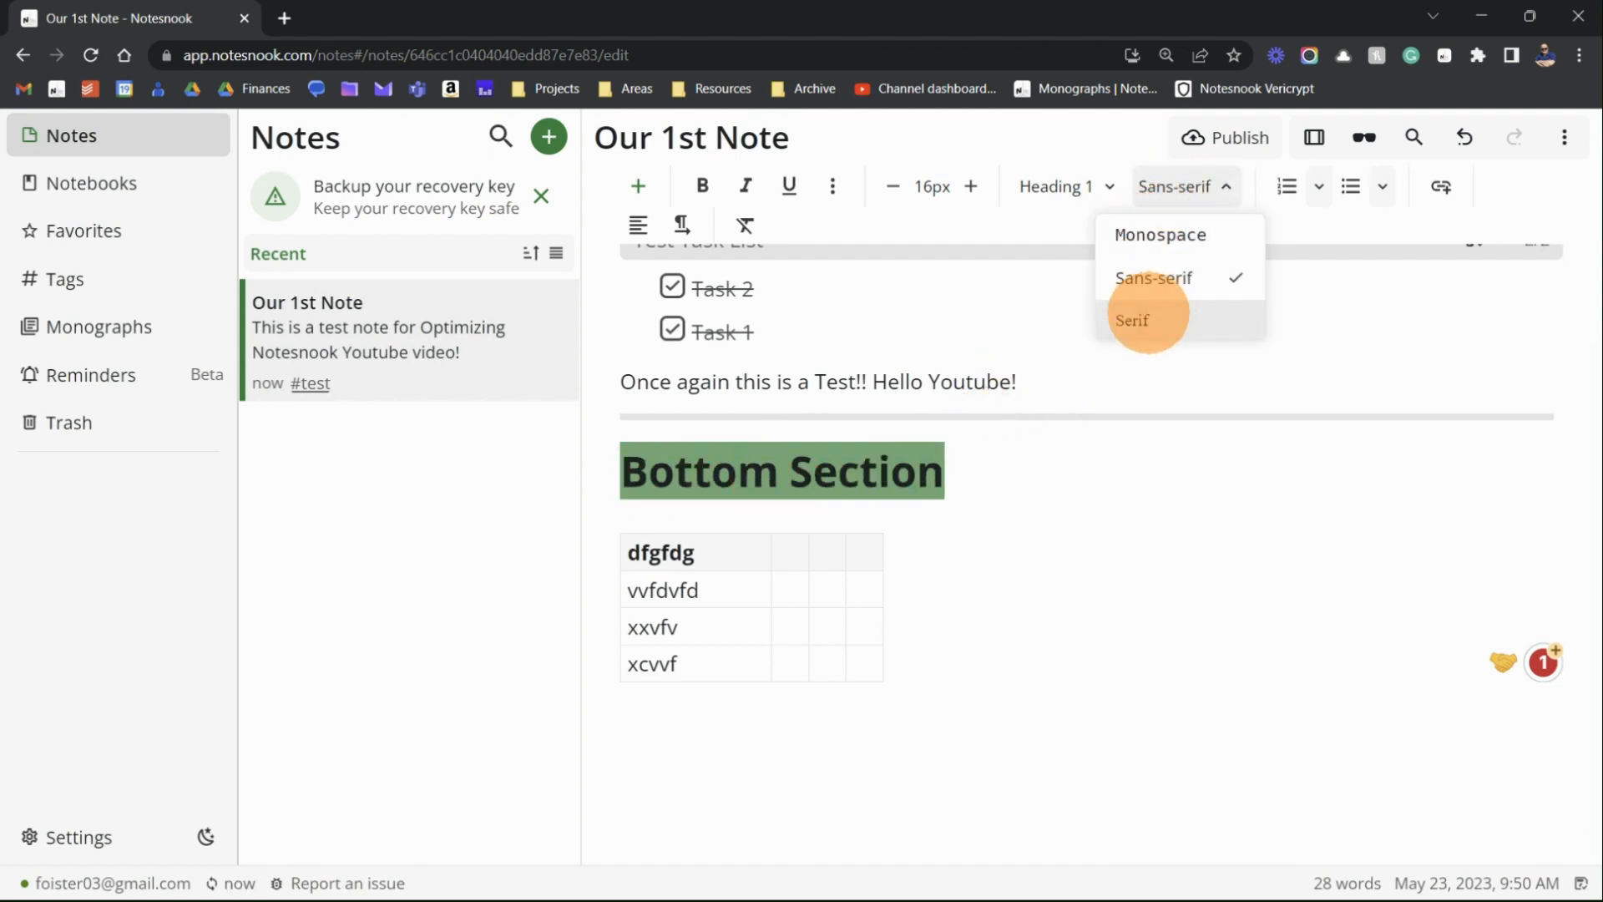
click(1146, 318)
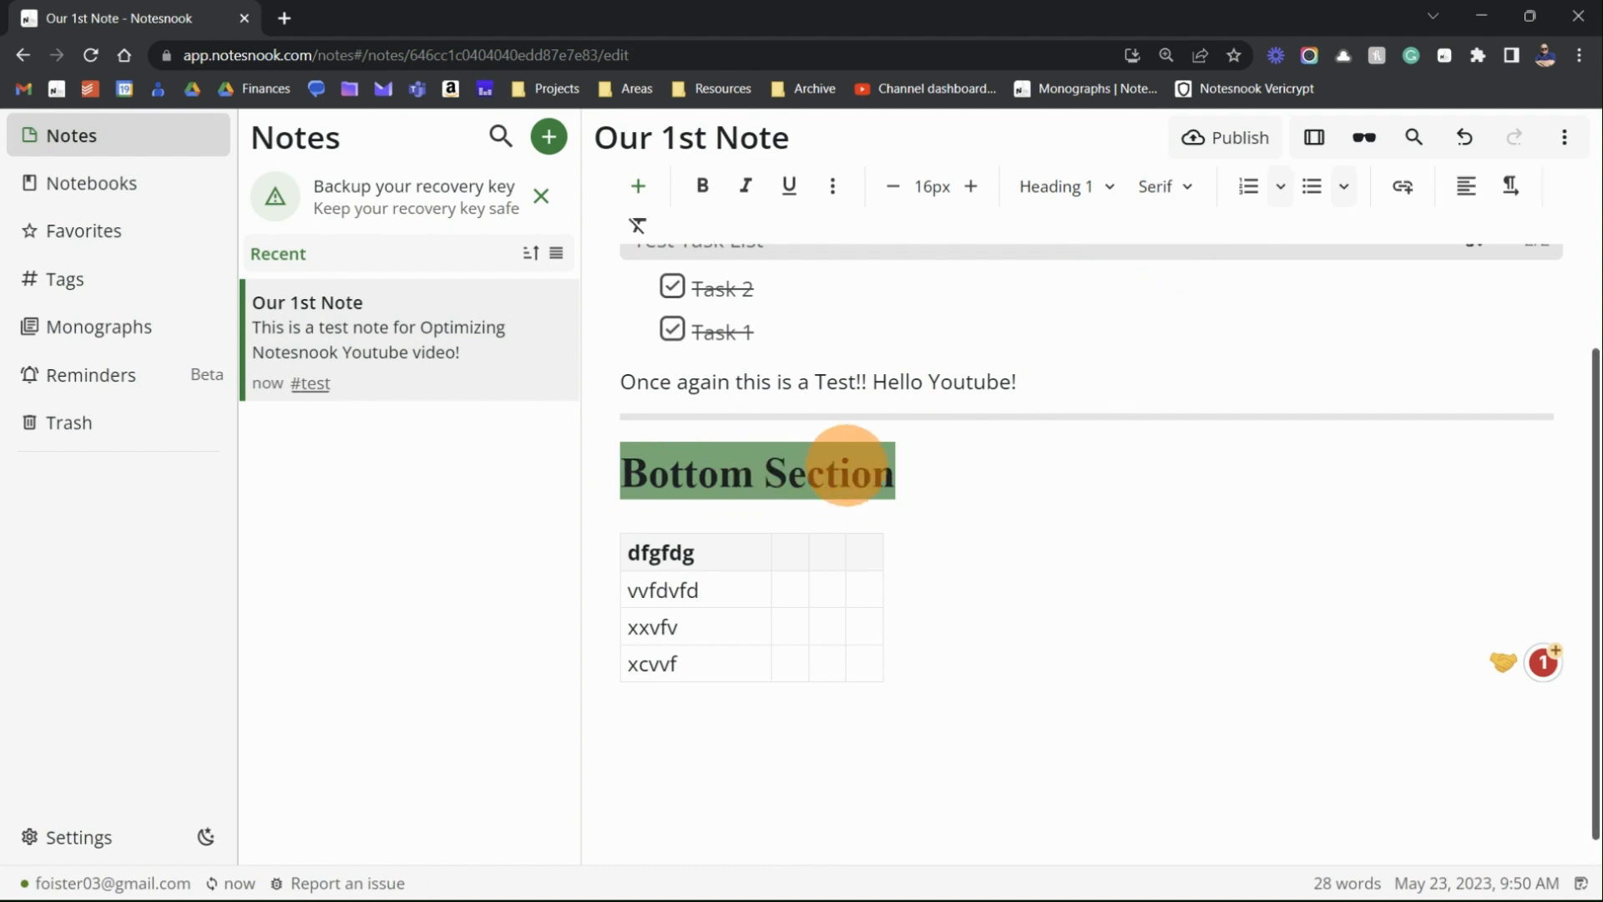
scroll(977, 449, up, 3)
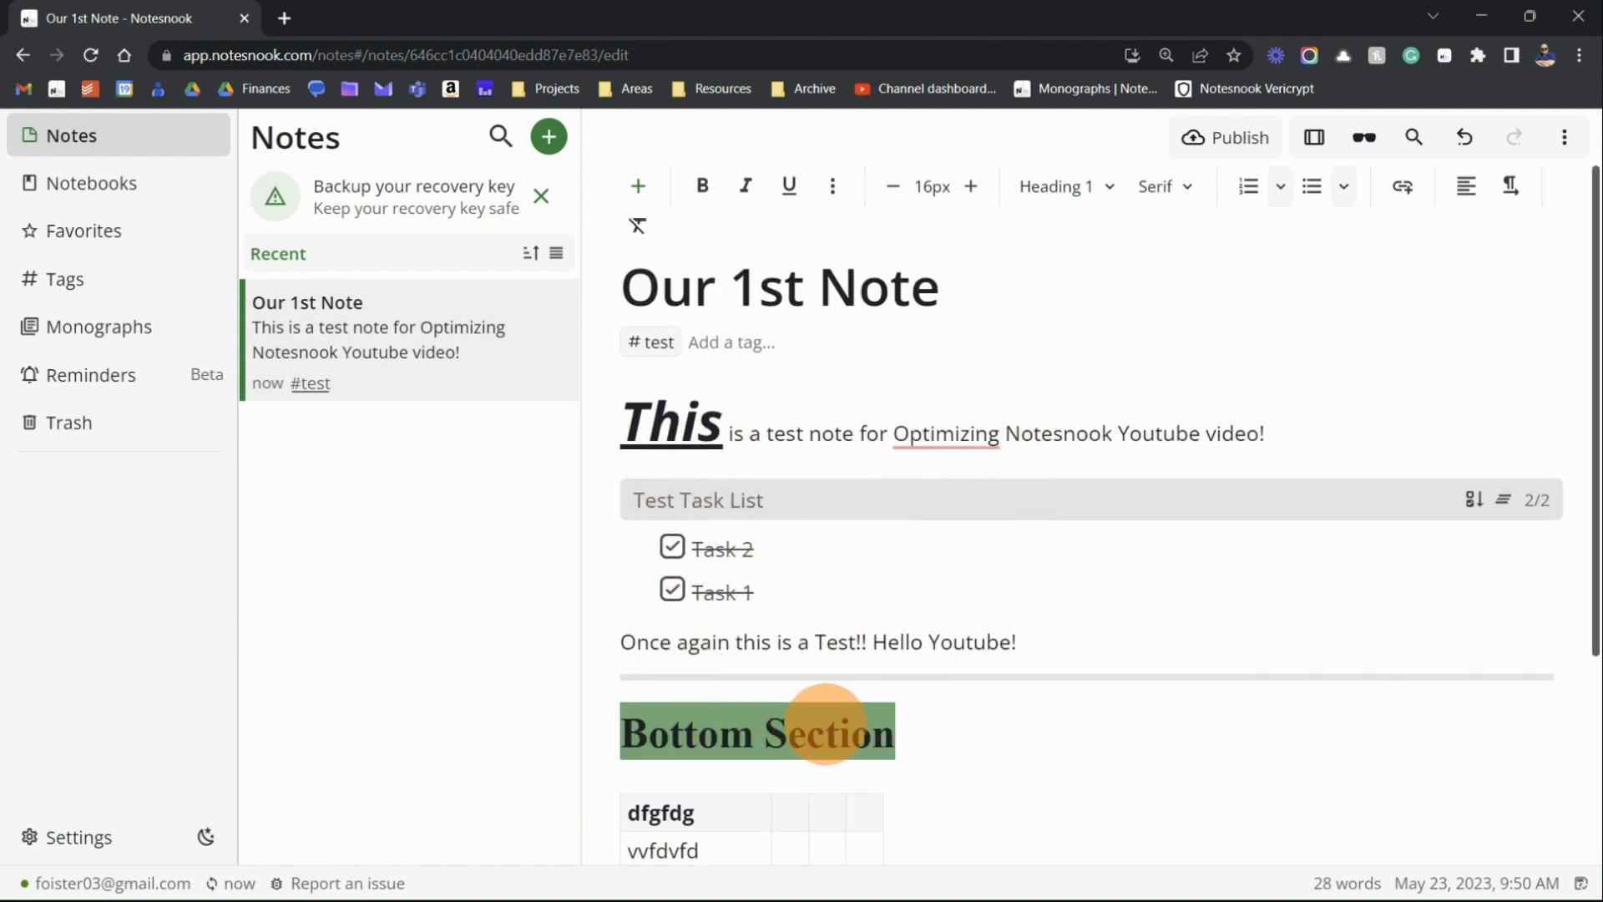
click(952, 723)
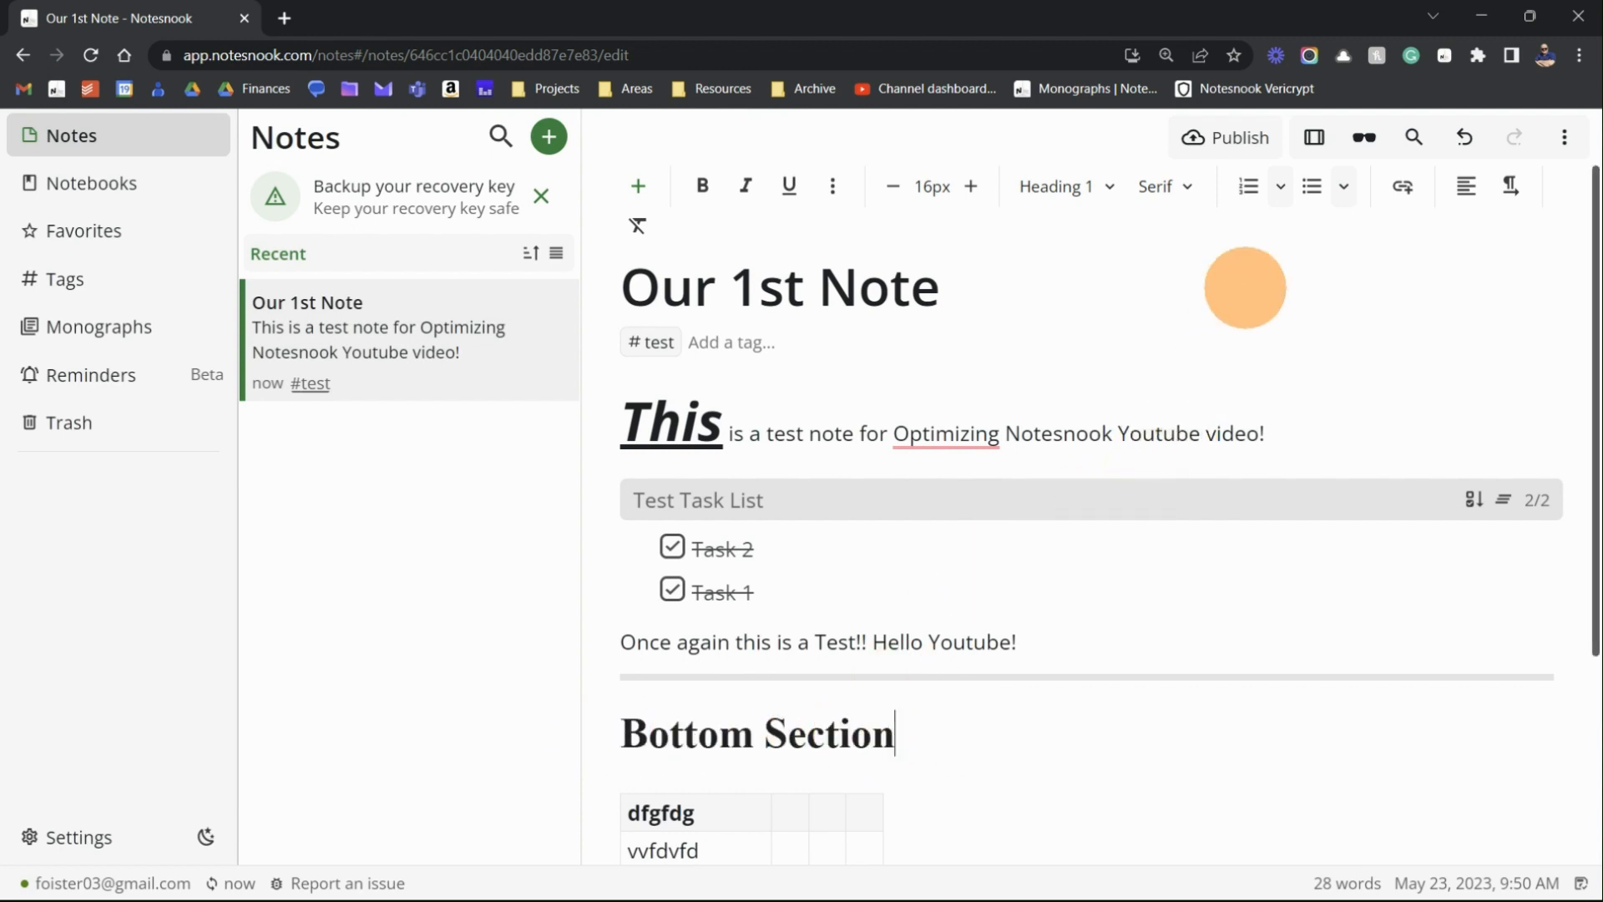
- Try a numbered list below the table, and delete both the table and the list, leaving an empty line under "Bottom Section"
scroll(1065, 448, down, 4)
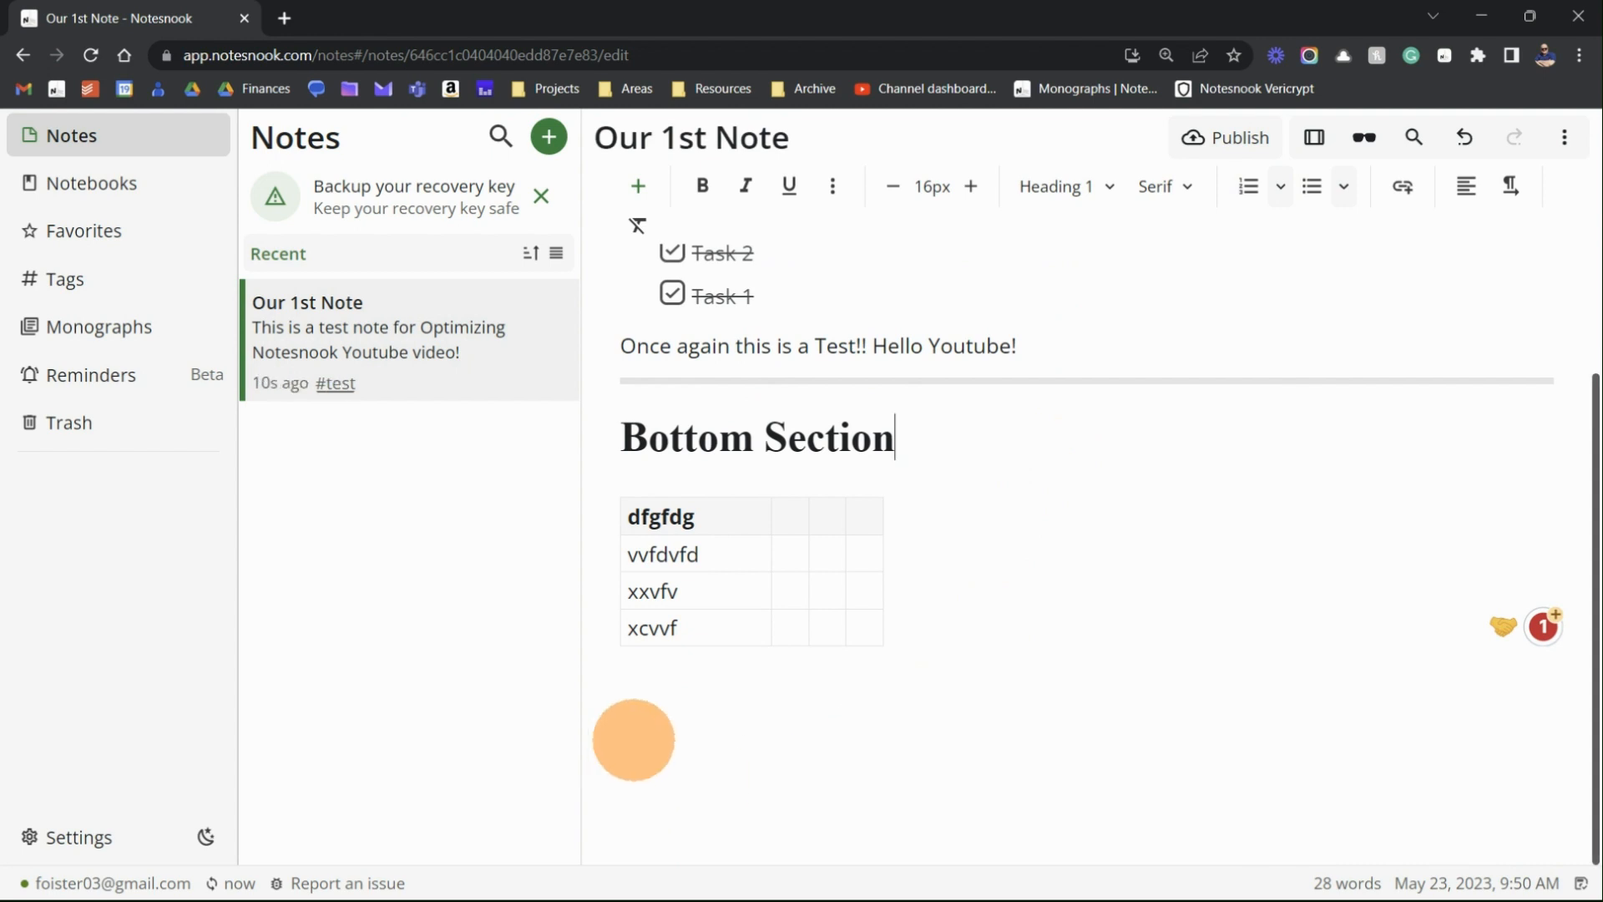
click(637, 707)
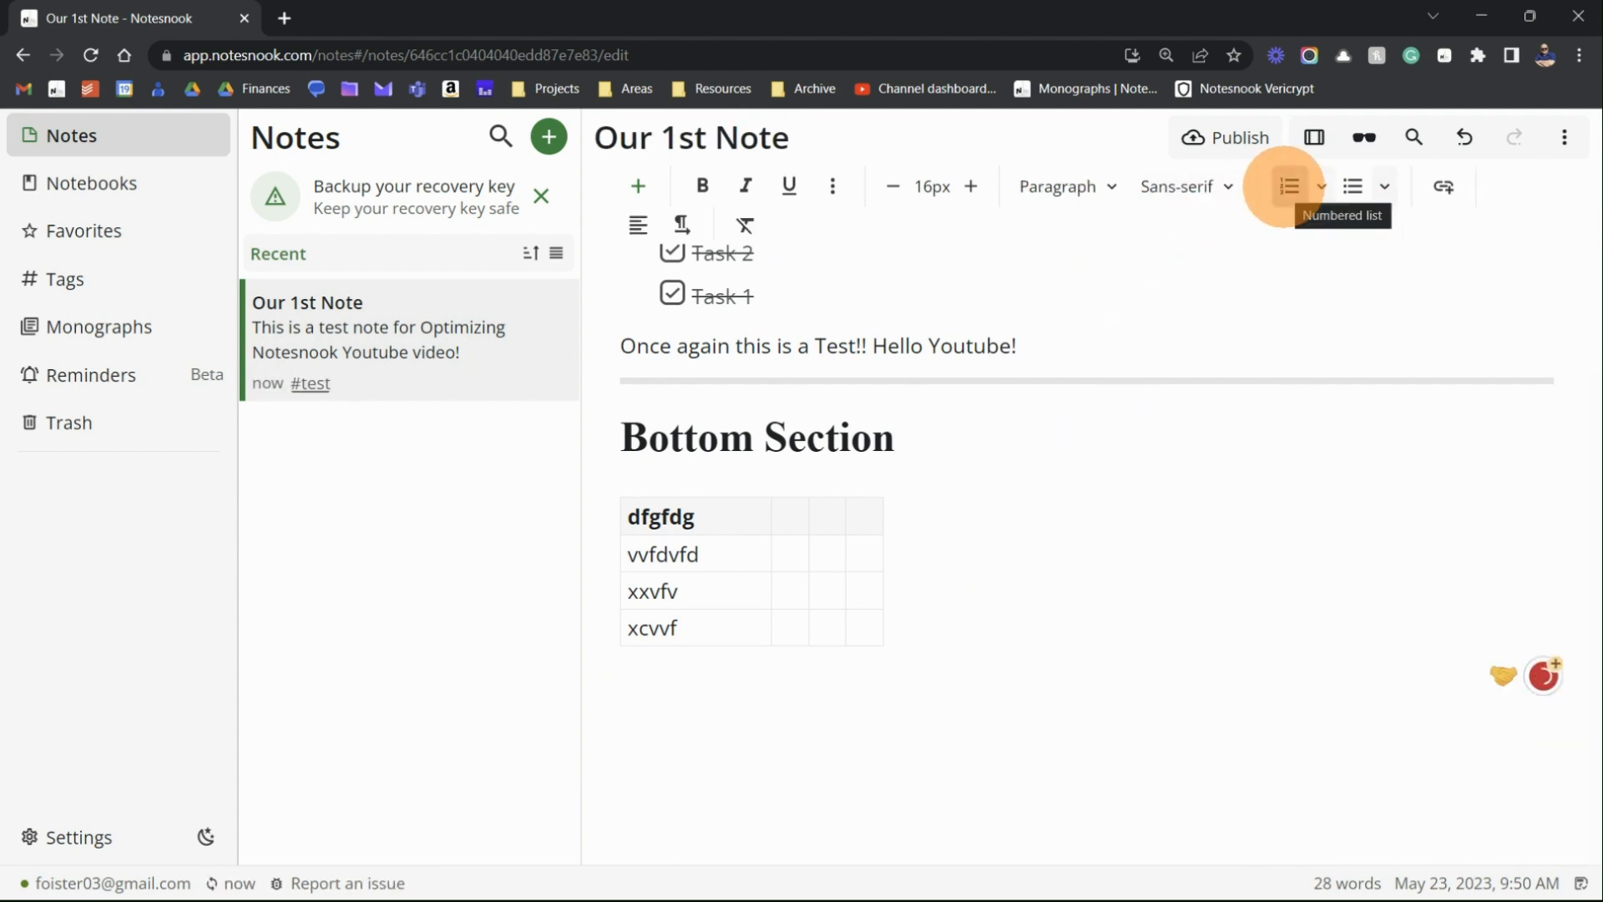
click(1289, 186)
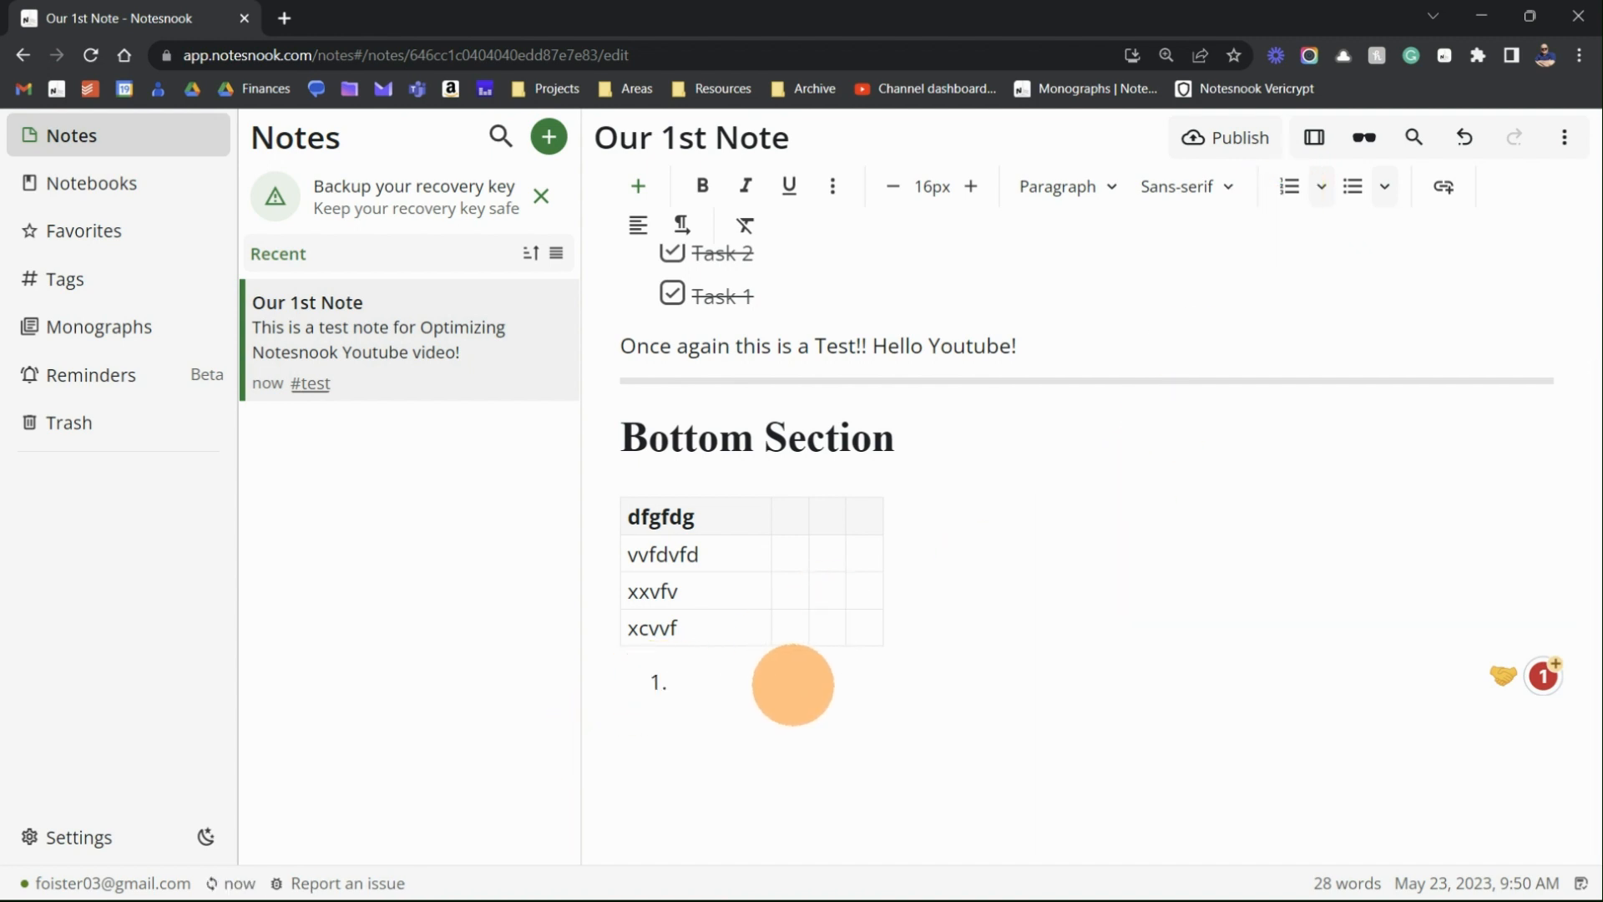
key(BackSpace)
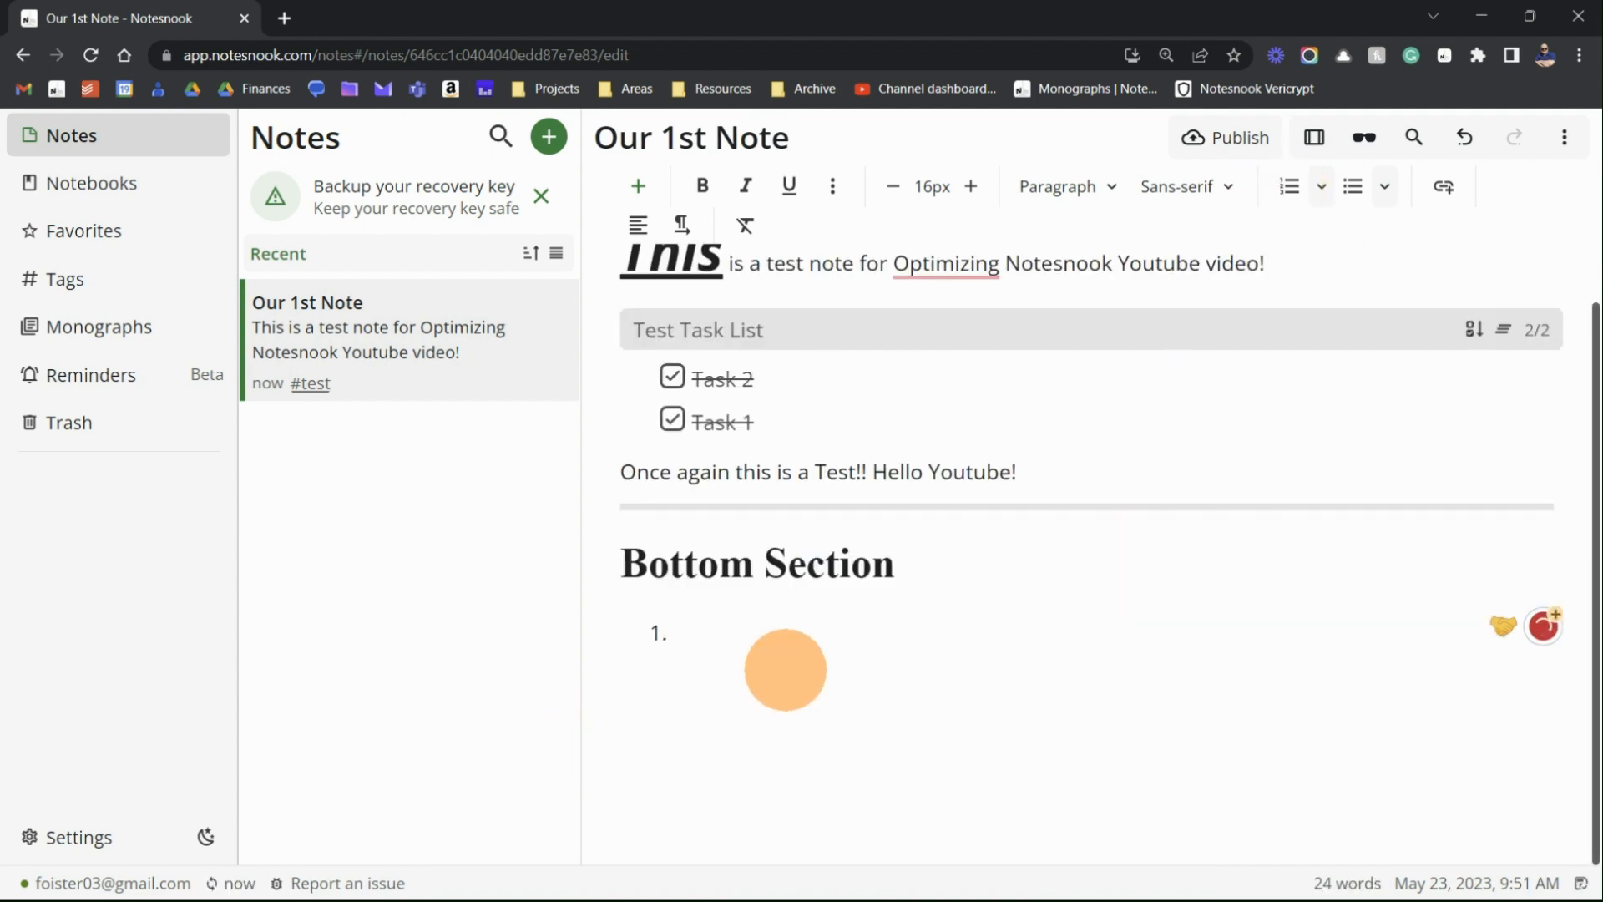
key(BackSpace)
key(Return)
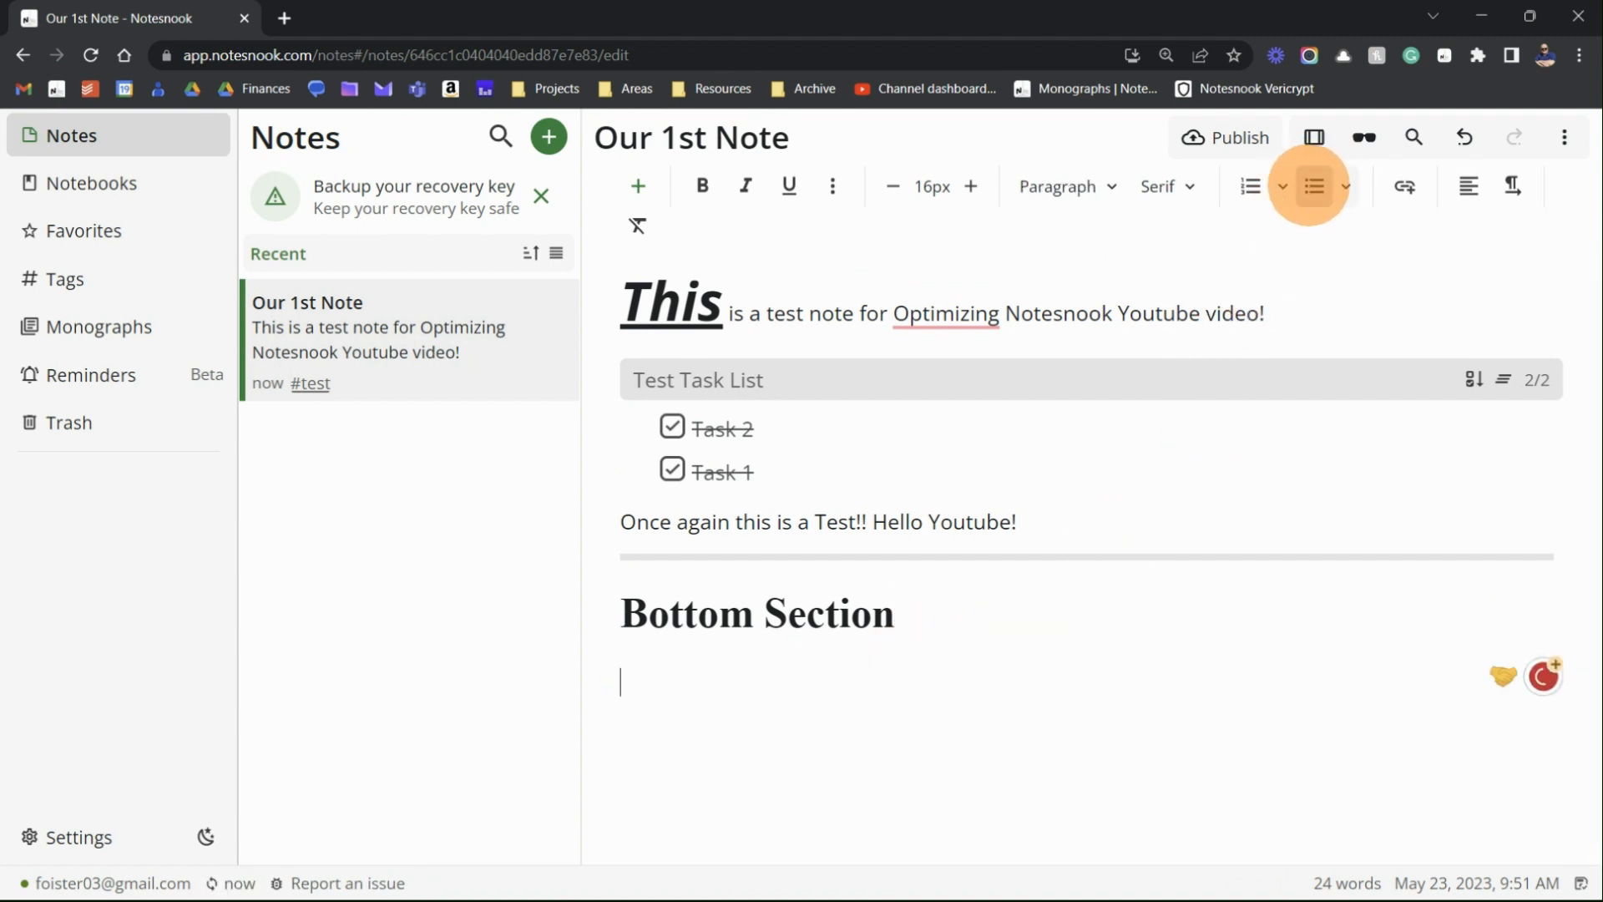
- Create a bulleted list under "Bottom Section" with the items "fgffgfgxxbxfg", "fgfgfhfghfghgfffg" and "hjkjhhk"
click(1309, 188)
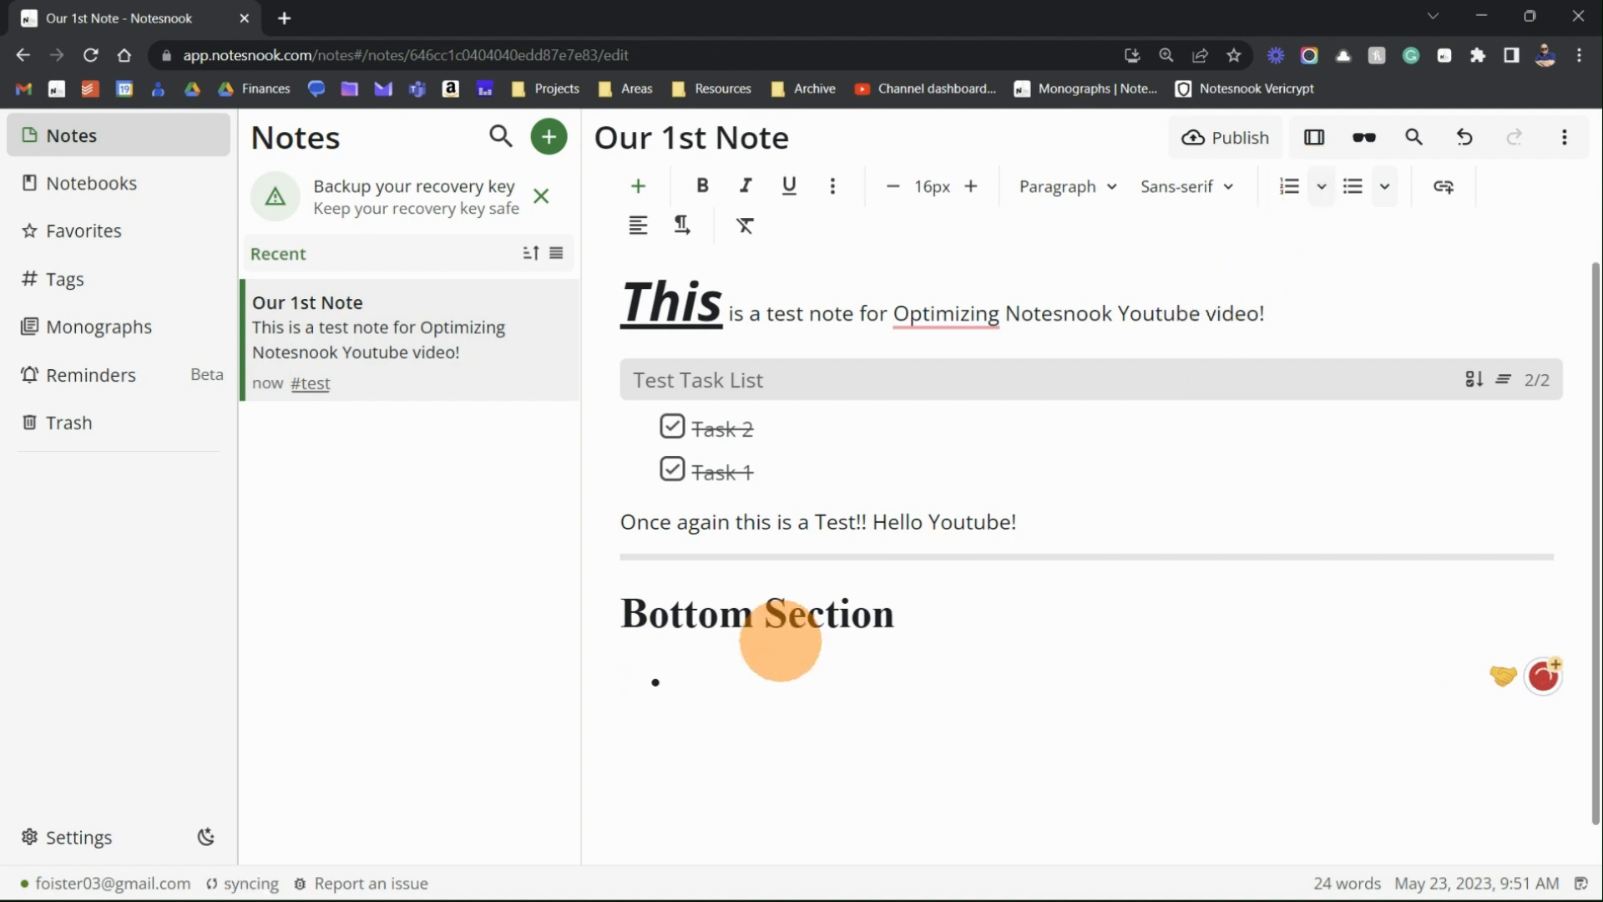
text(fgffgfgxxbxfg)
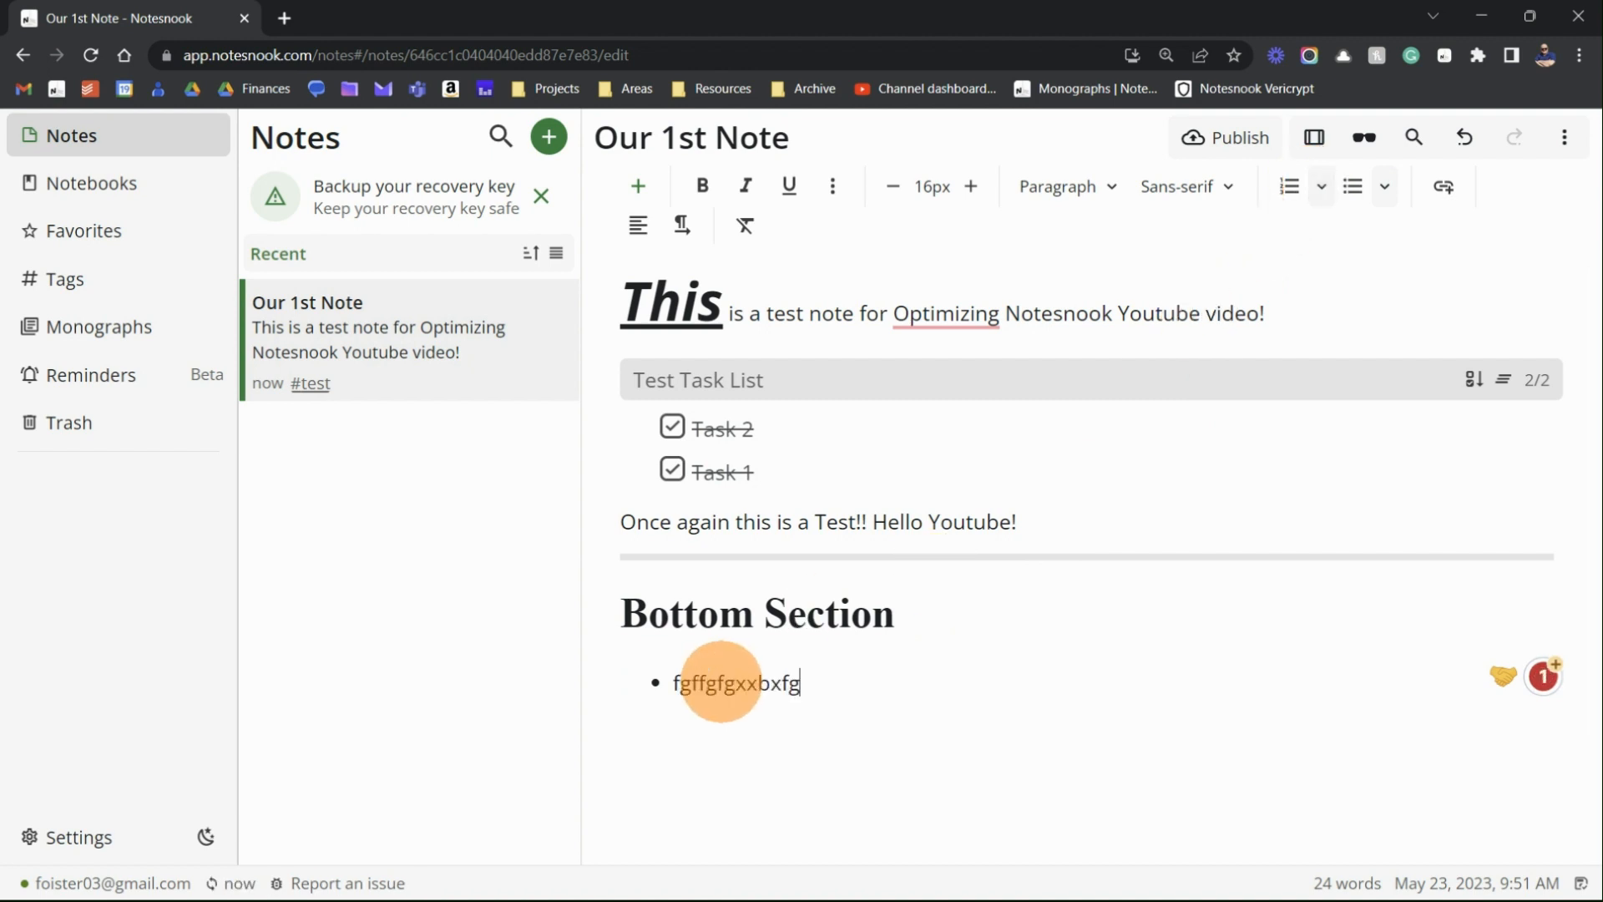
key(Return)
text(fgfgfhfghfghgfffg)
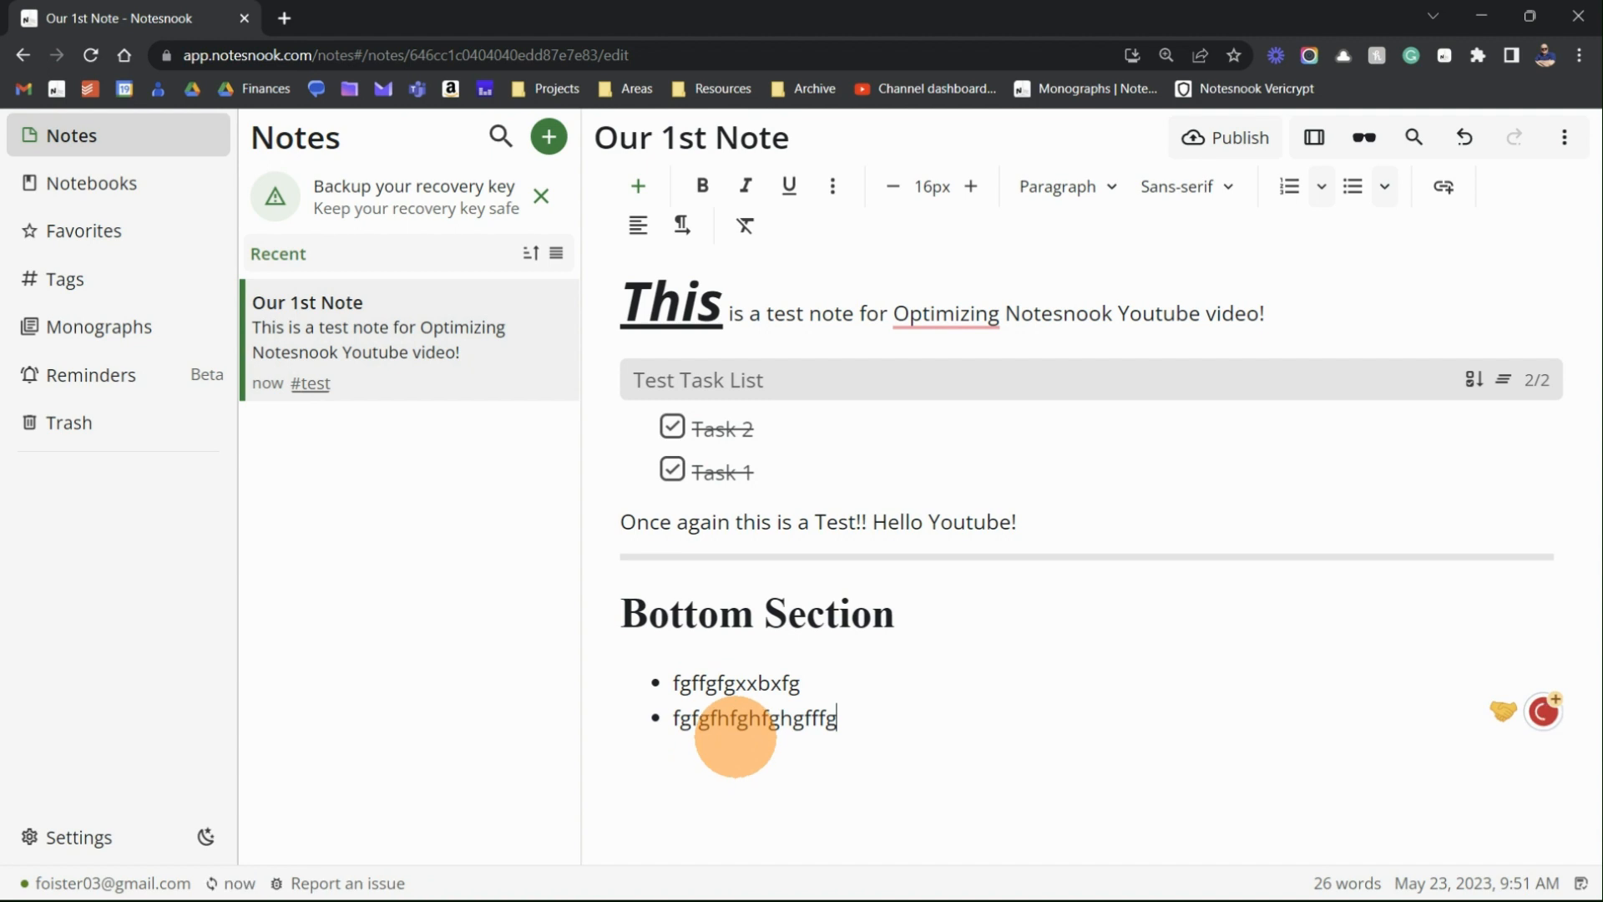
key(Return)
text(hjkjhhk)
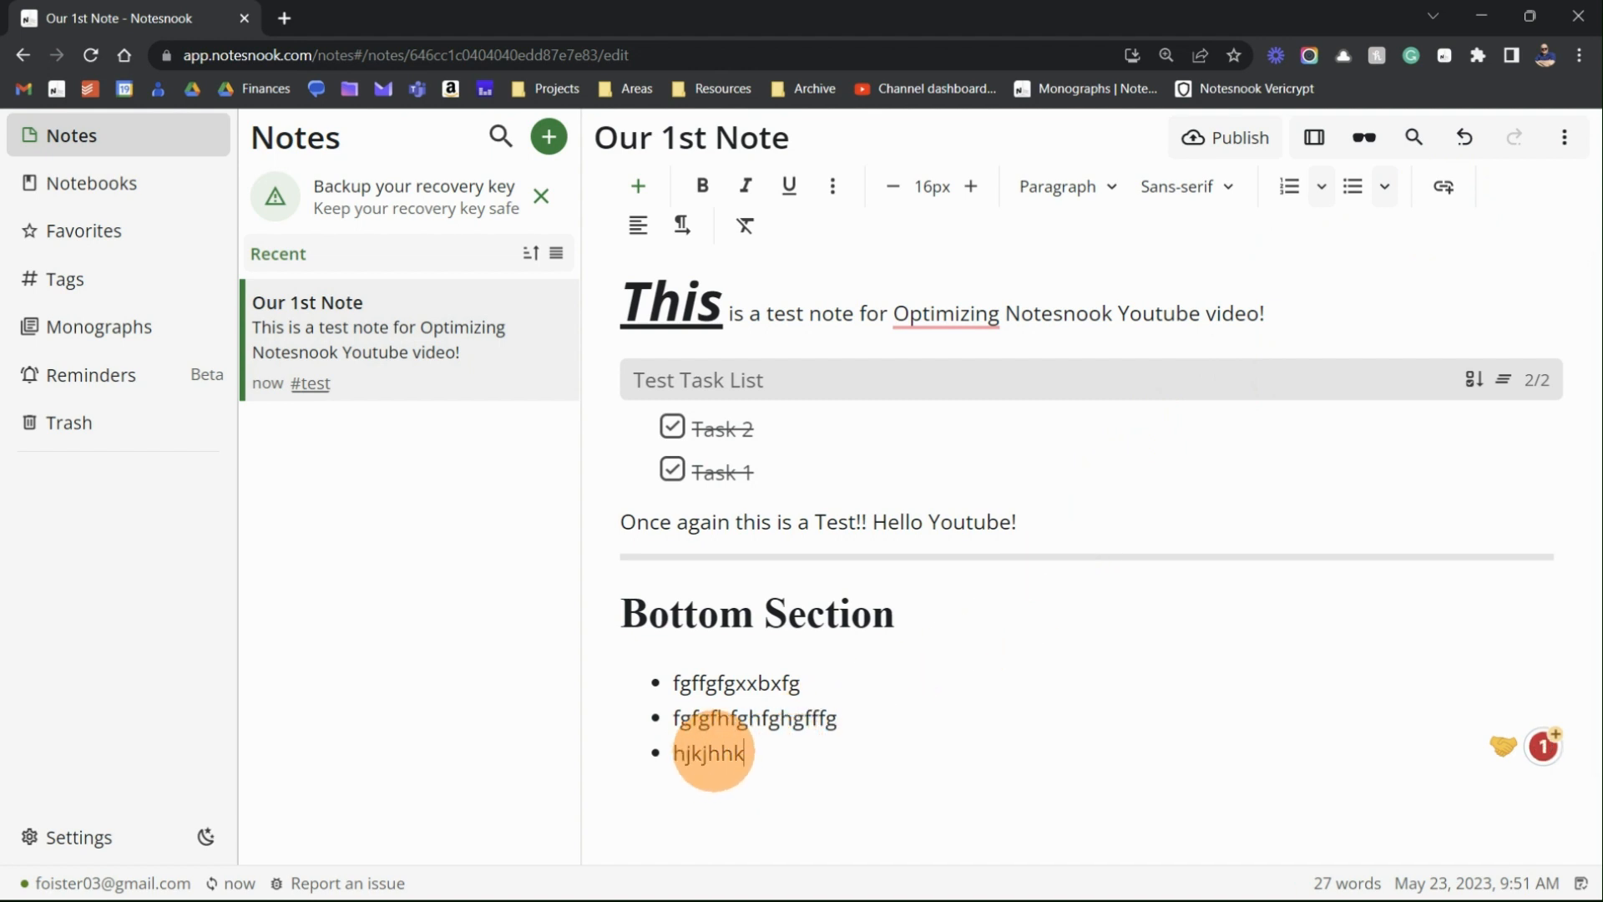
- View the link insertion options for the bullet text "hjkjhhk" and close them without adding a link
drag(743, 753, 734, 753)
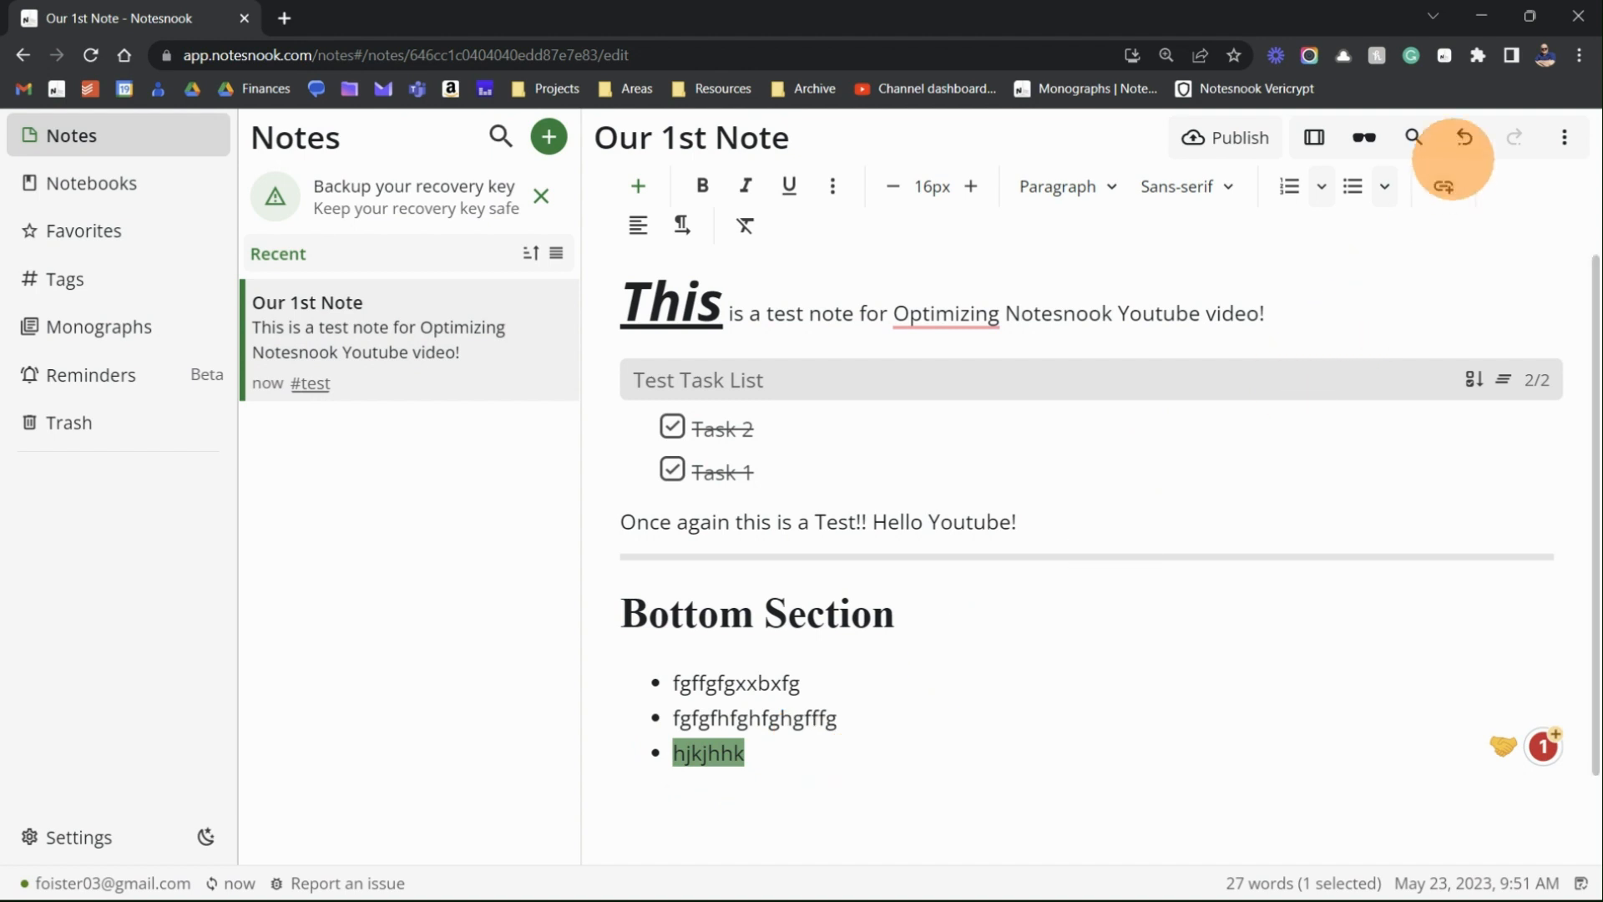
click(1443, 186)
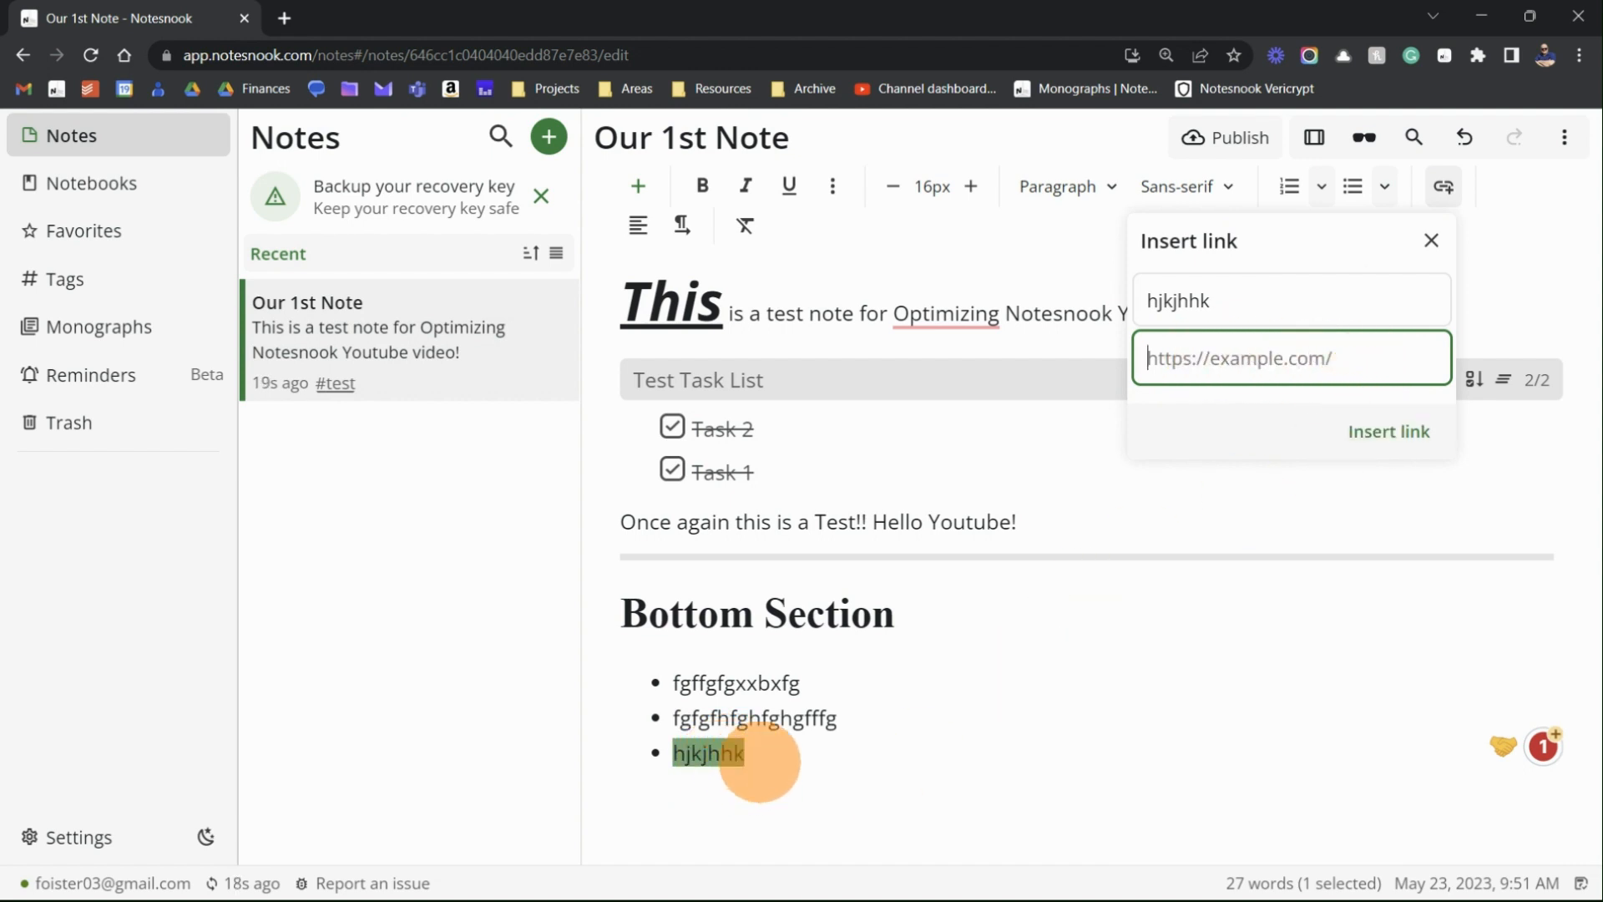
key(Escape)
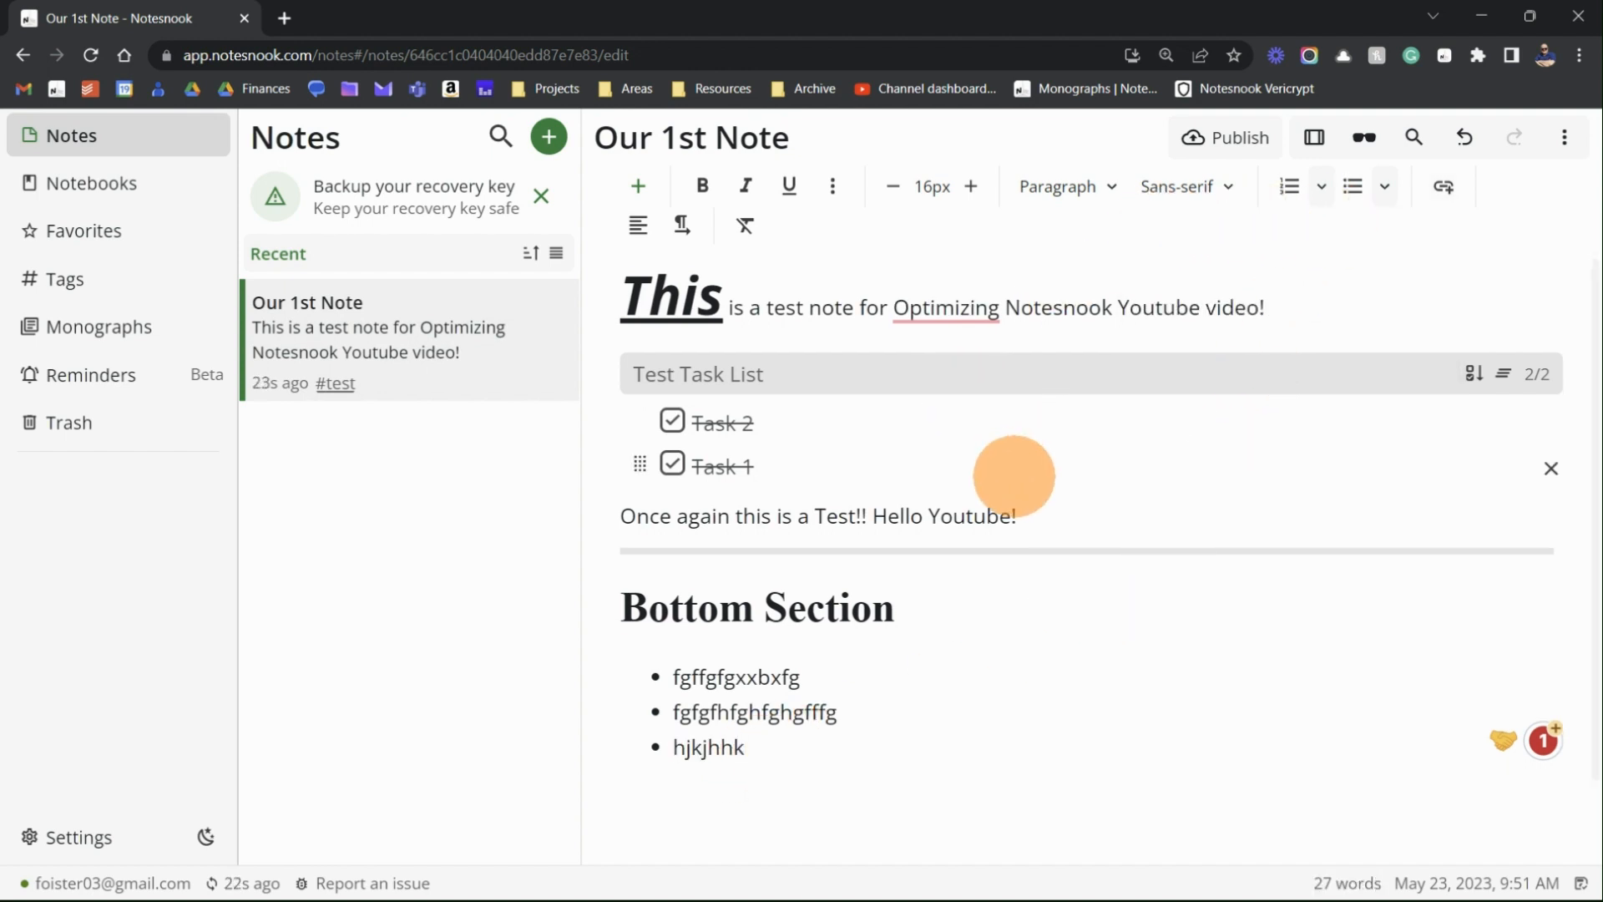
- Try the self-destruct and password protection options for publishing the note, and cancel without publishing
scroll(1016, 476, down, 2)
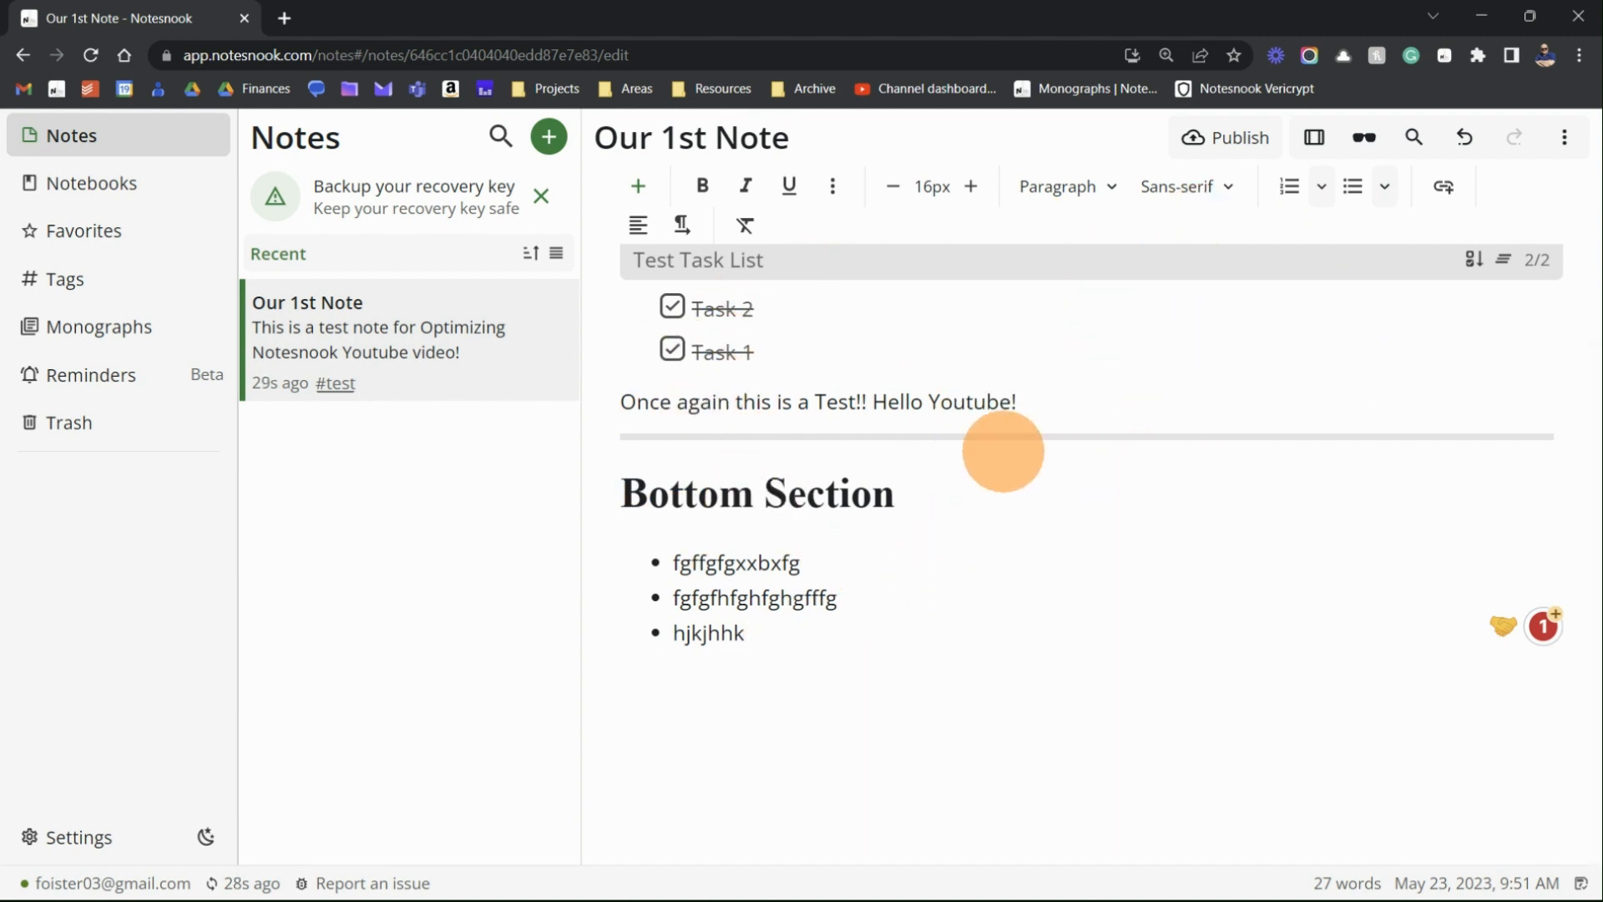
scroll(1002, 451, up, 3)
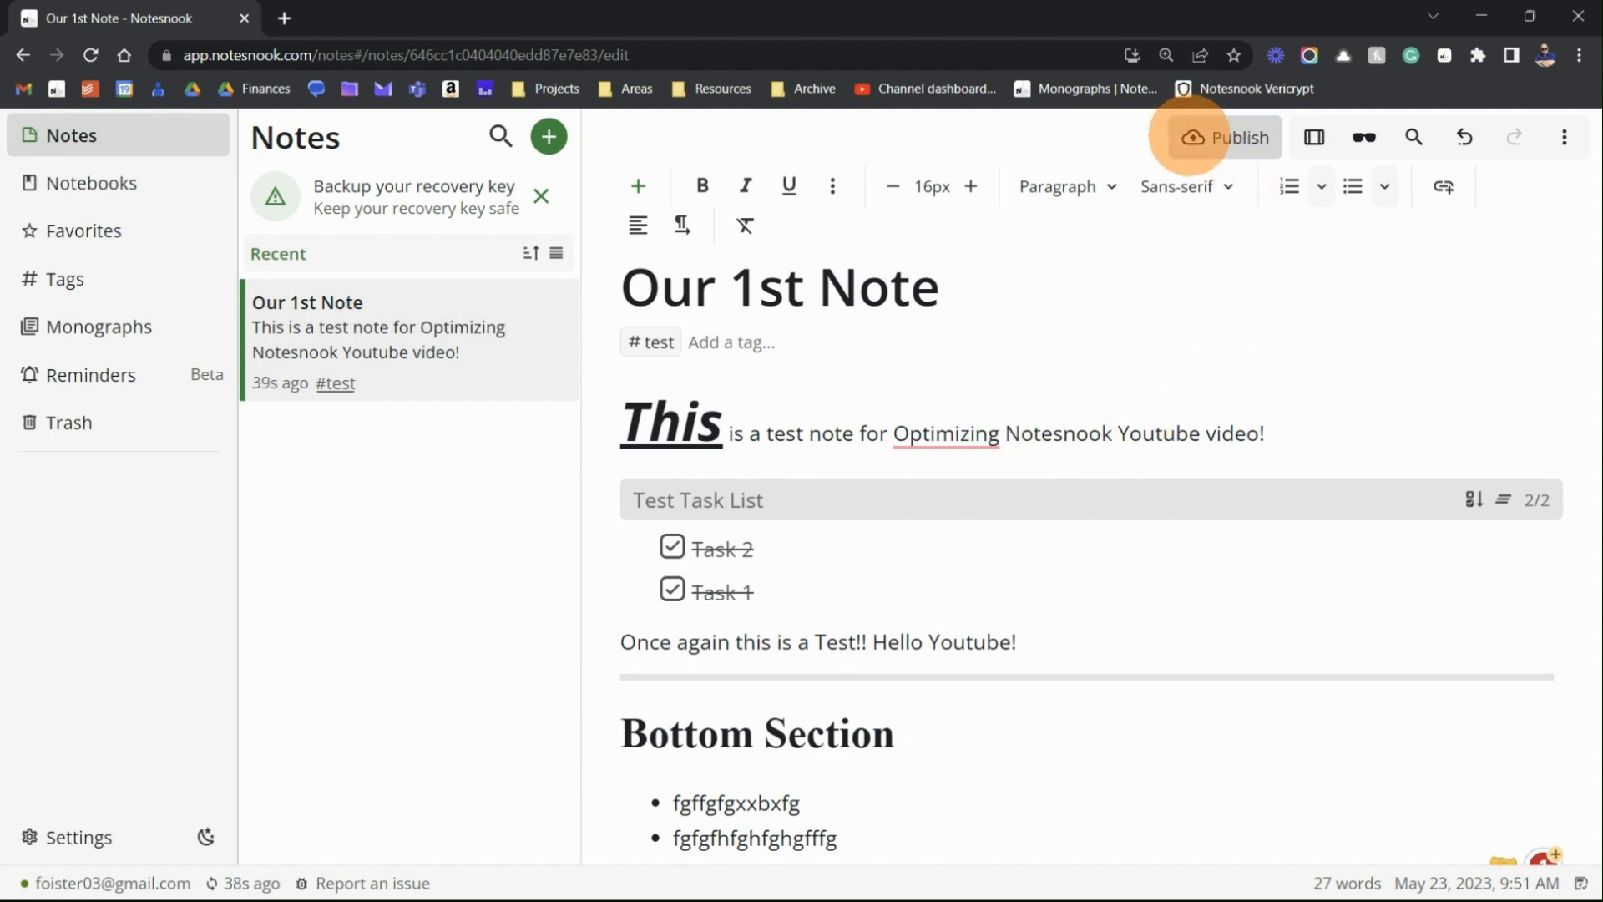
click(1224, 138)
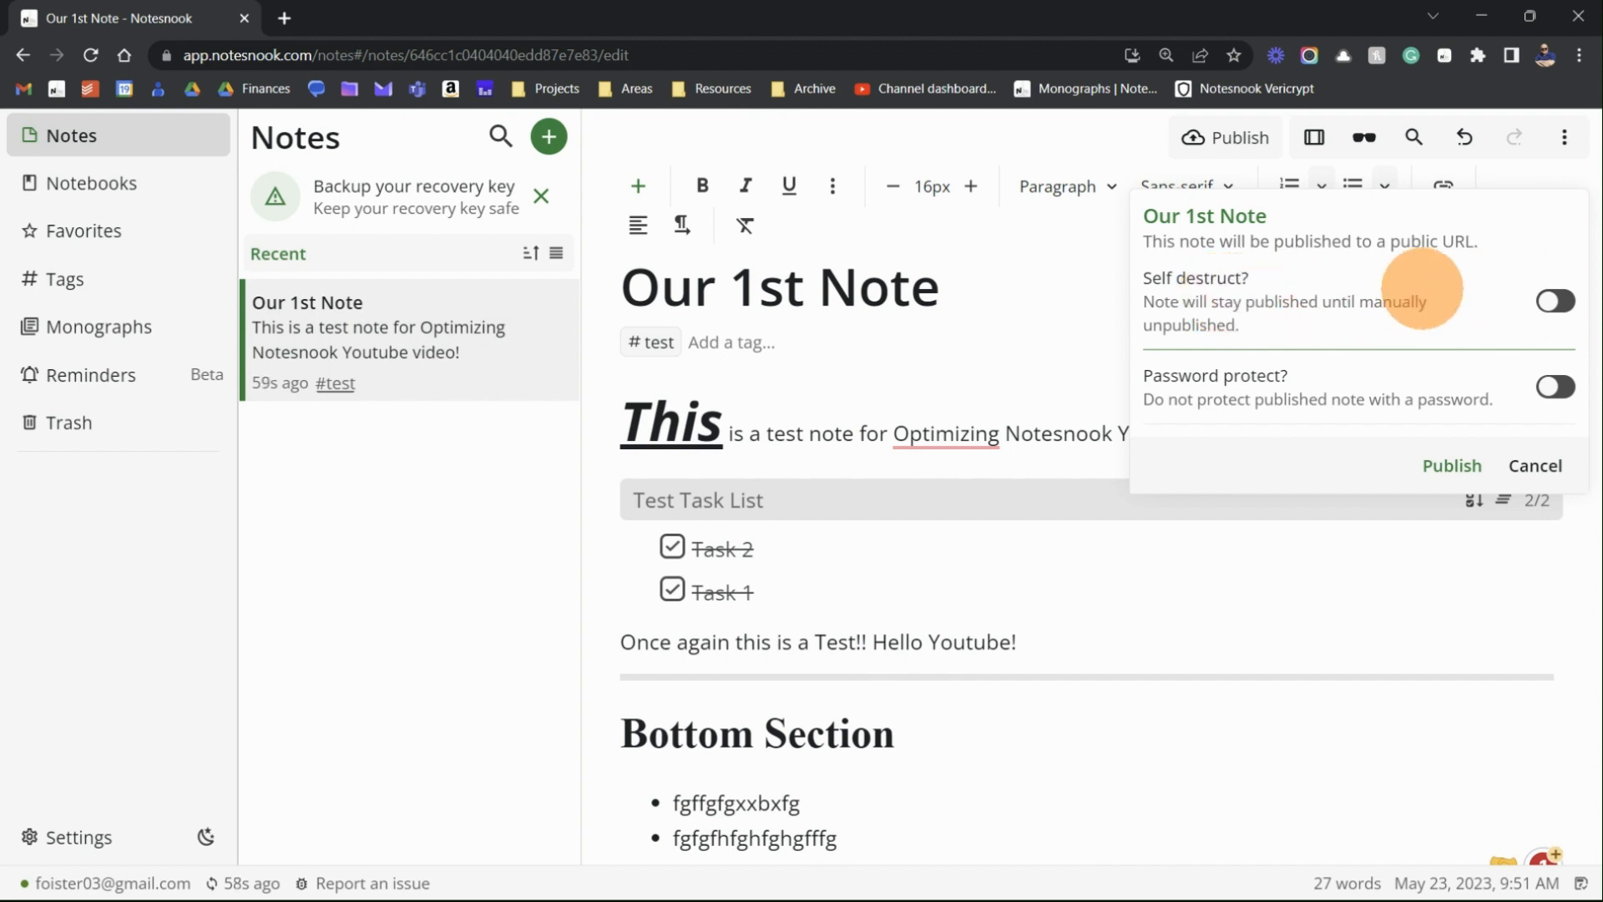
click(1553, 299)
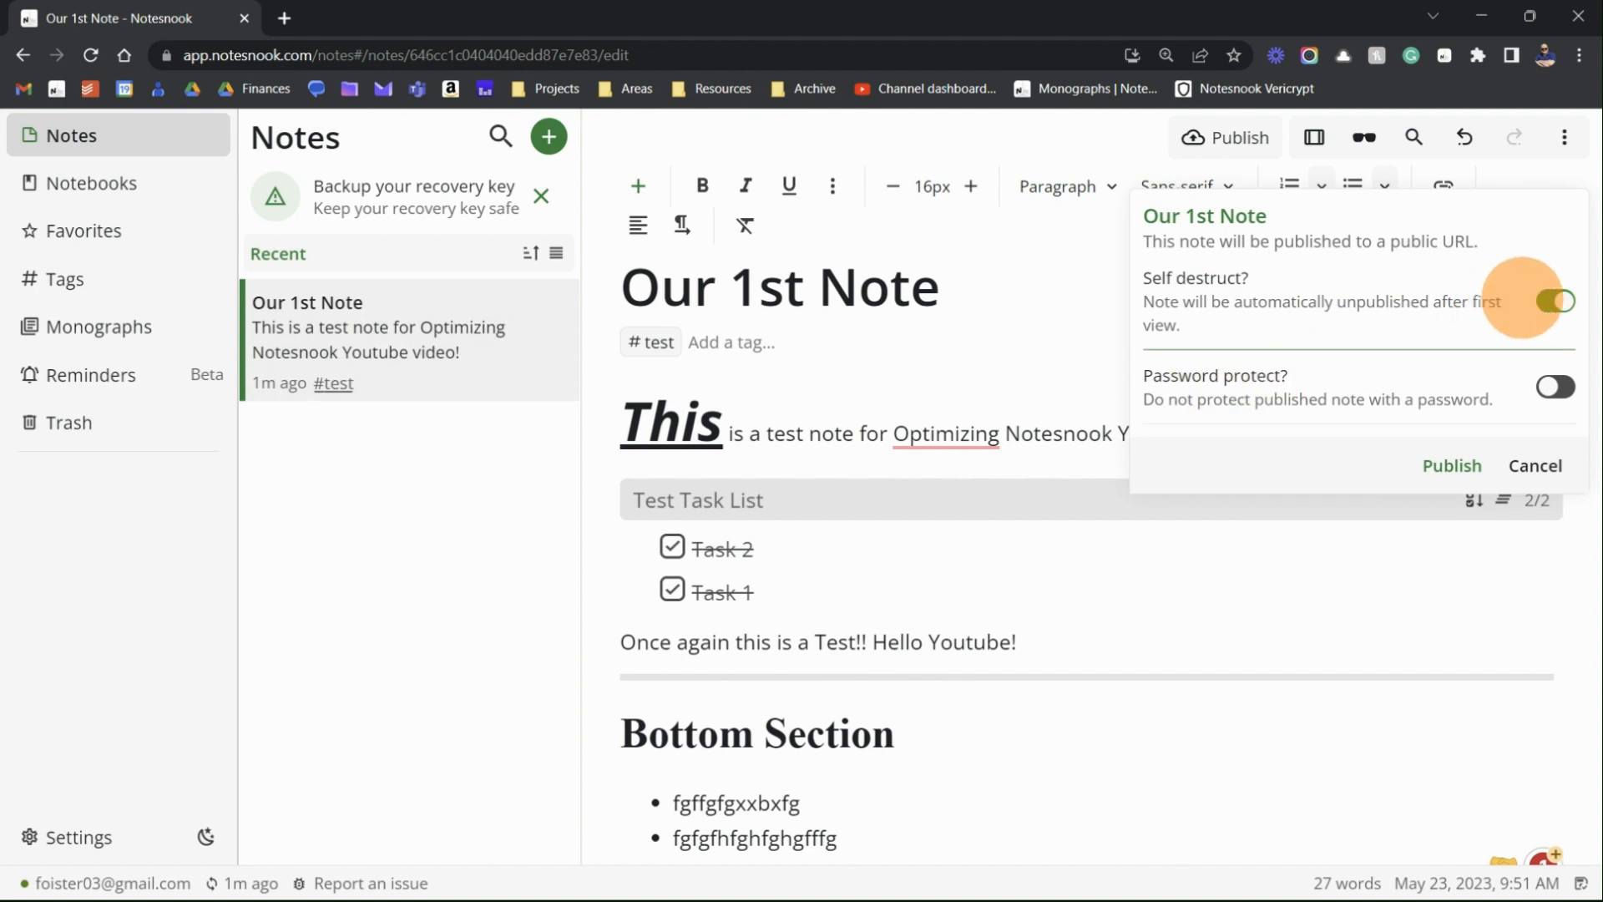
click(1554, 301)
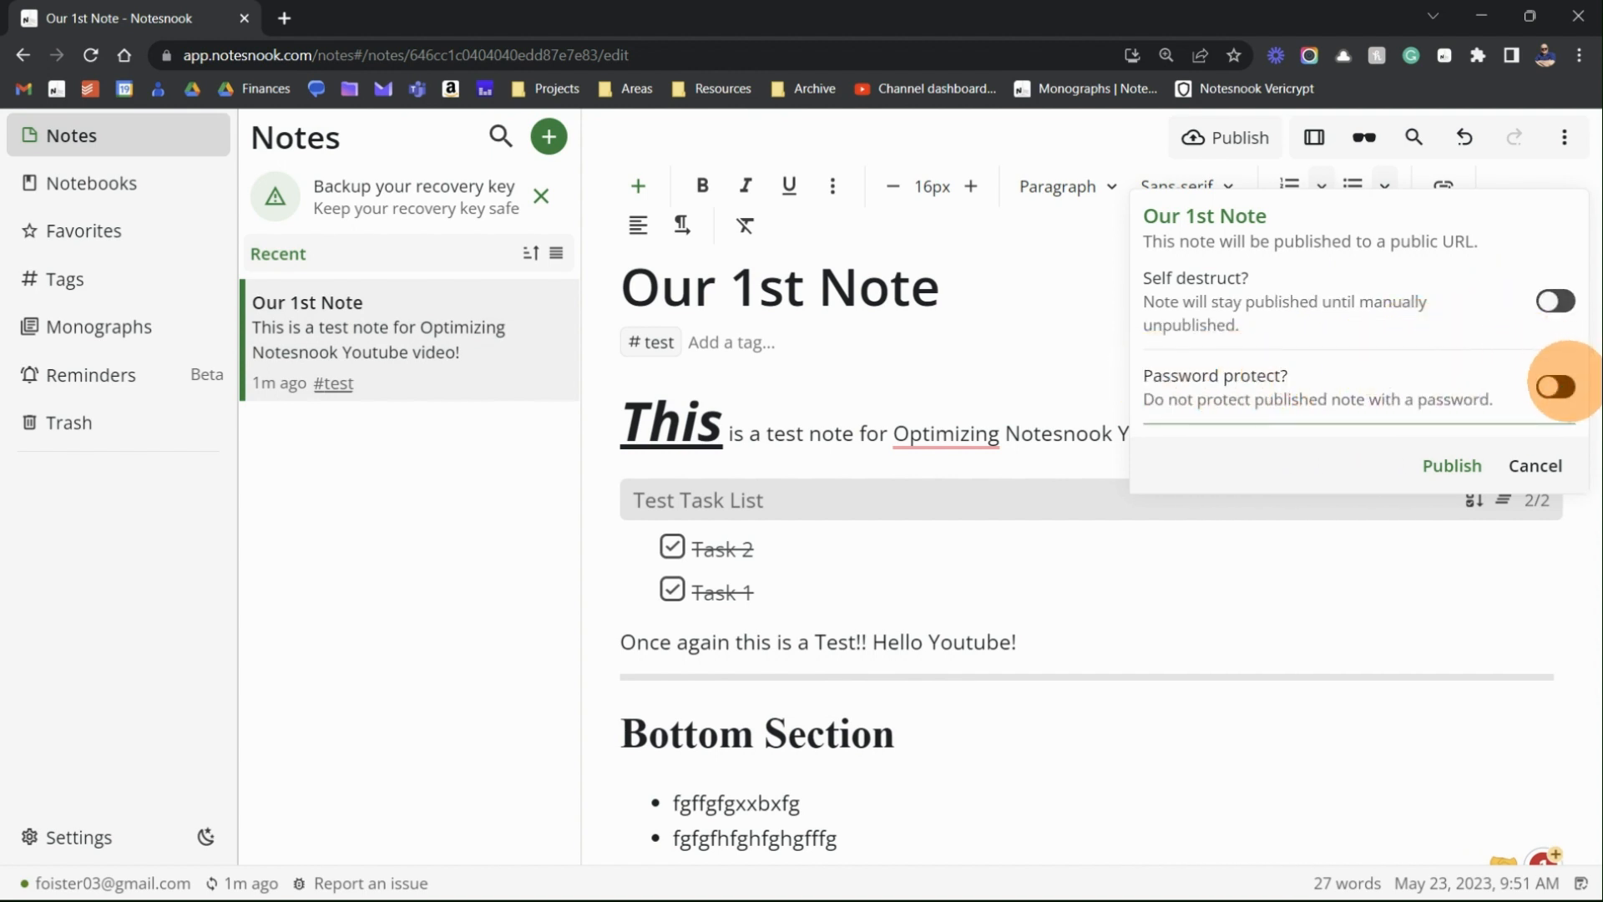
click(1554, 385)
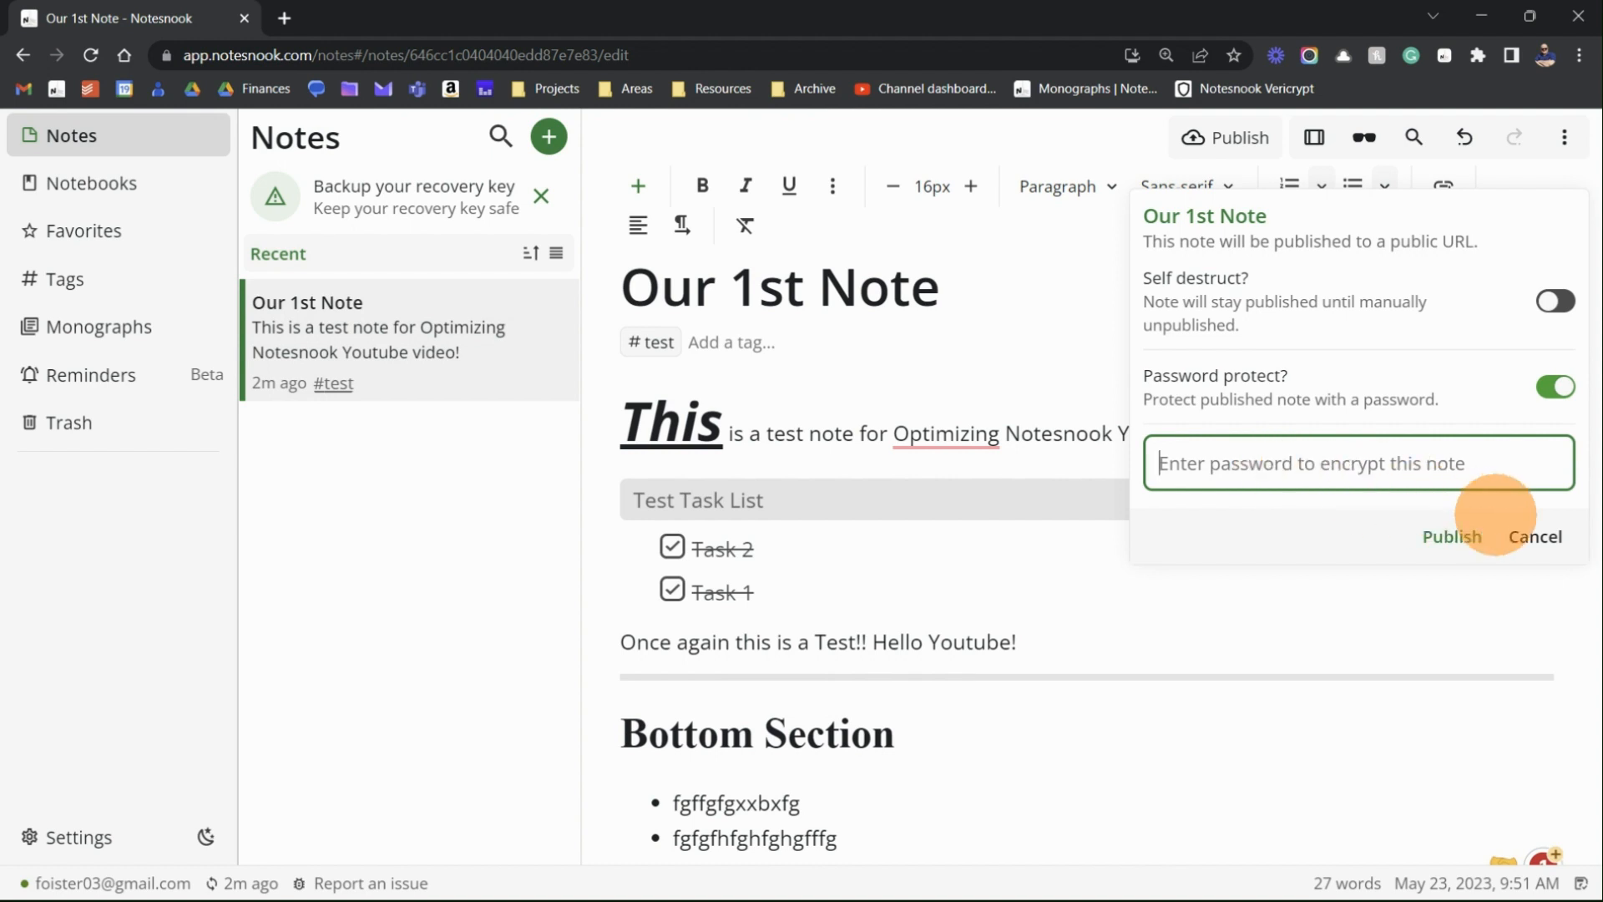
click(1533, 534)
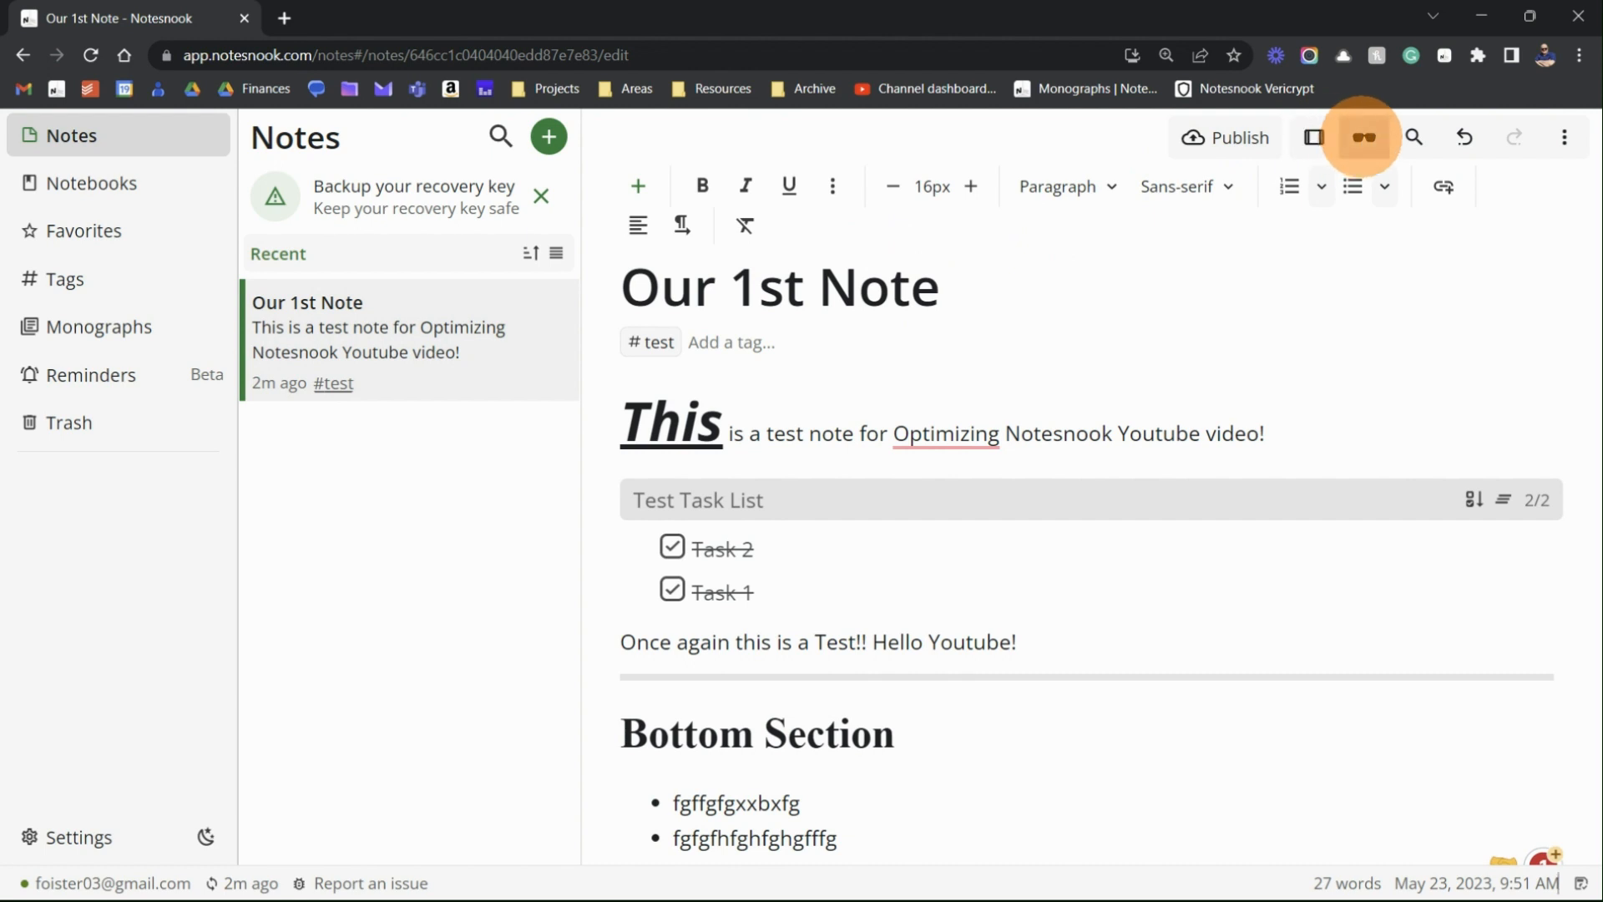
- Try focus mode on the note and return to the normal layout, and open and close the in-note search
click(1364, 137)
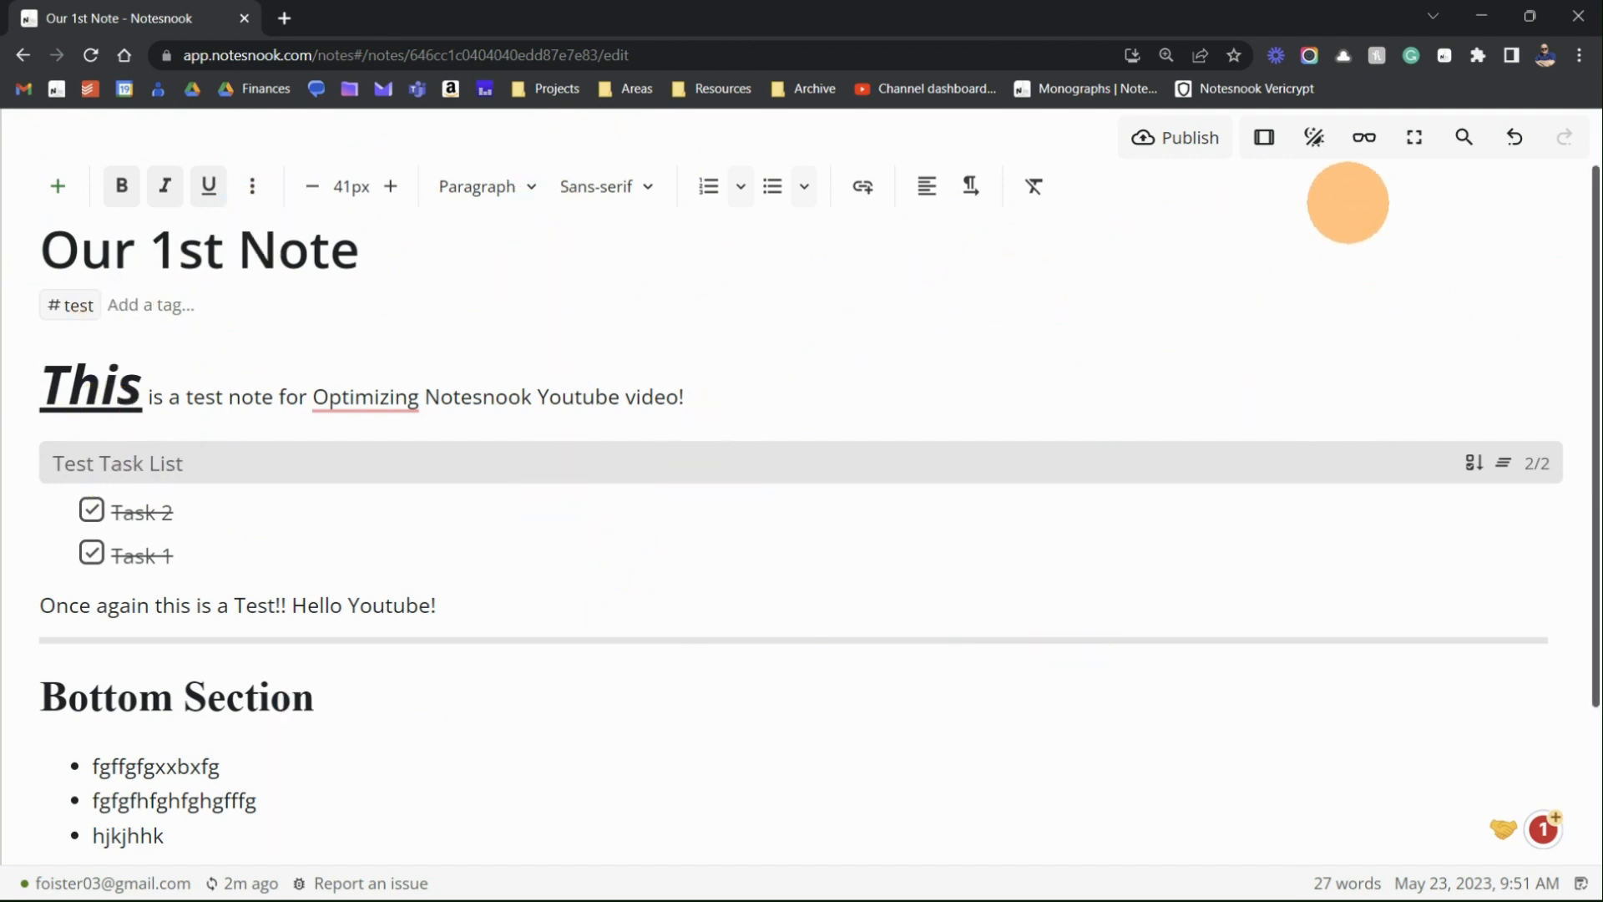
click(1358, 136)
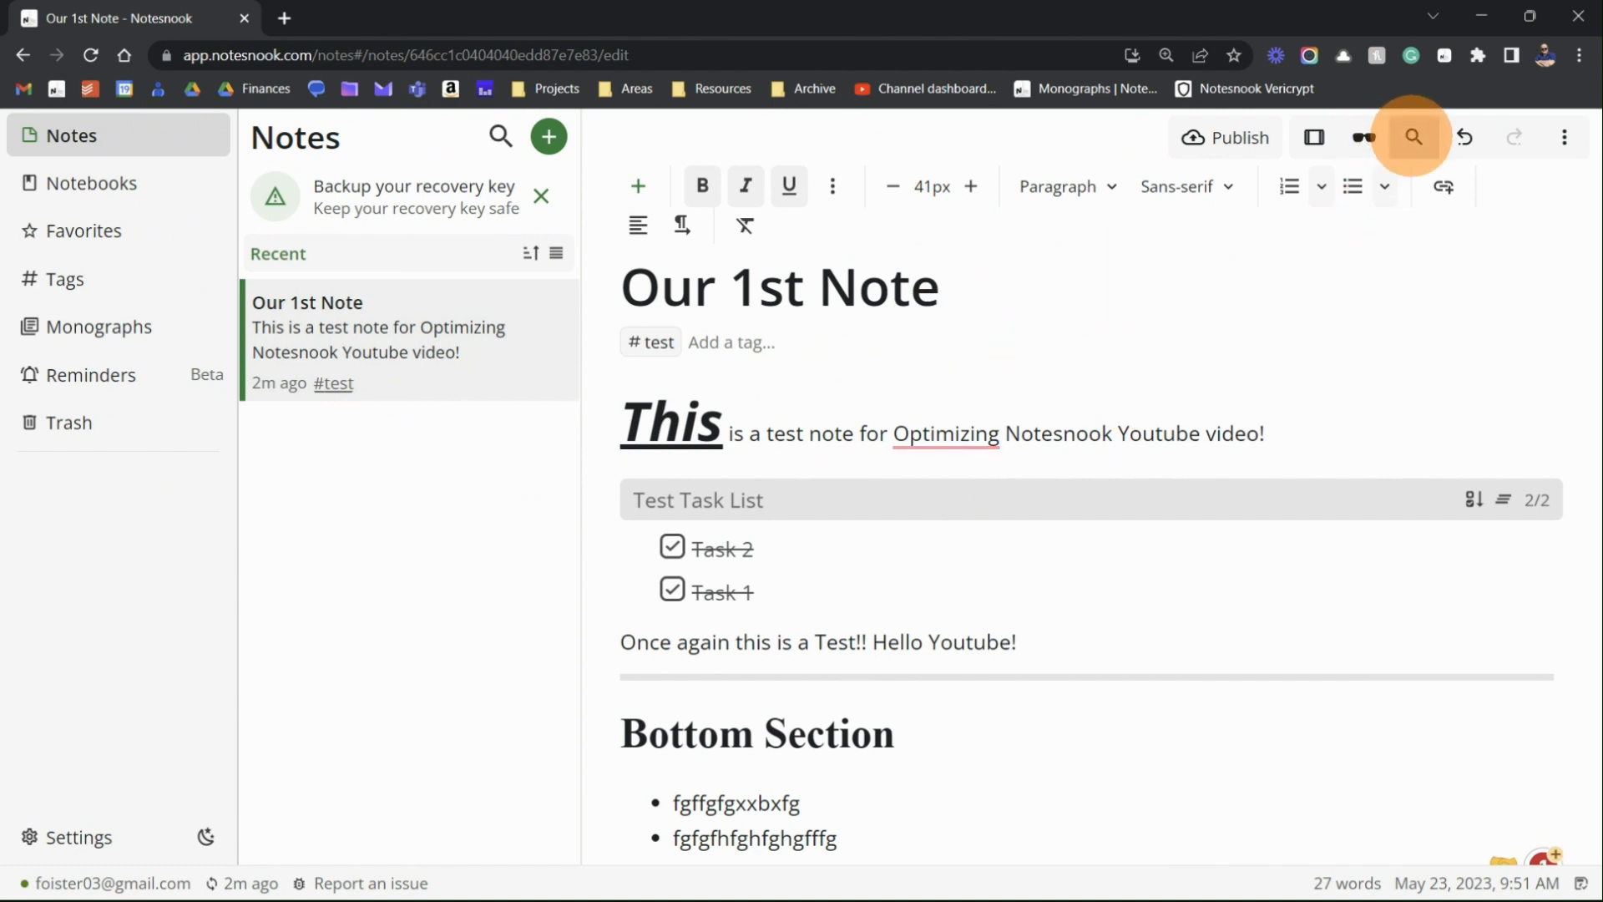
click(1414, 137)
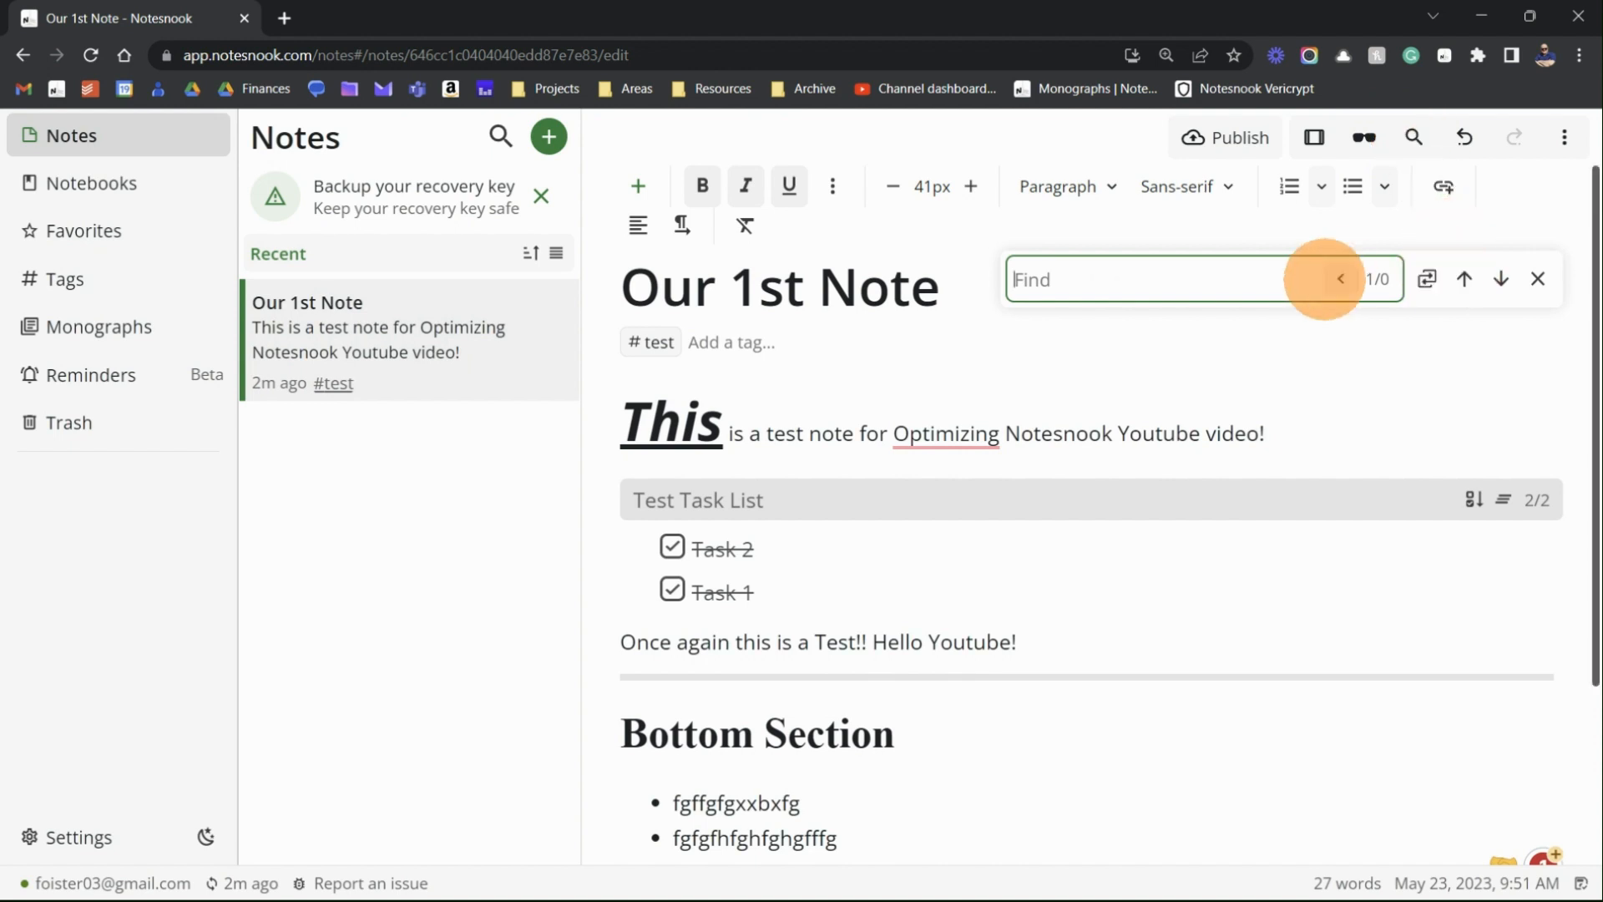
click(1047, 132)
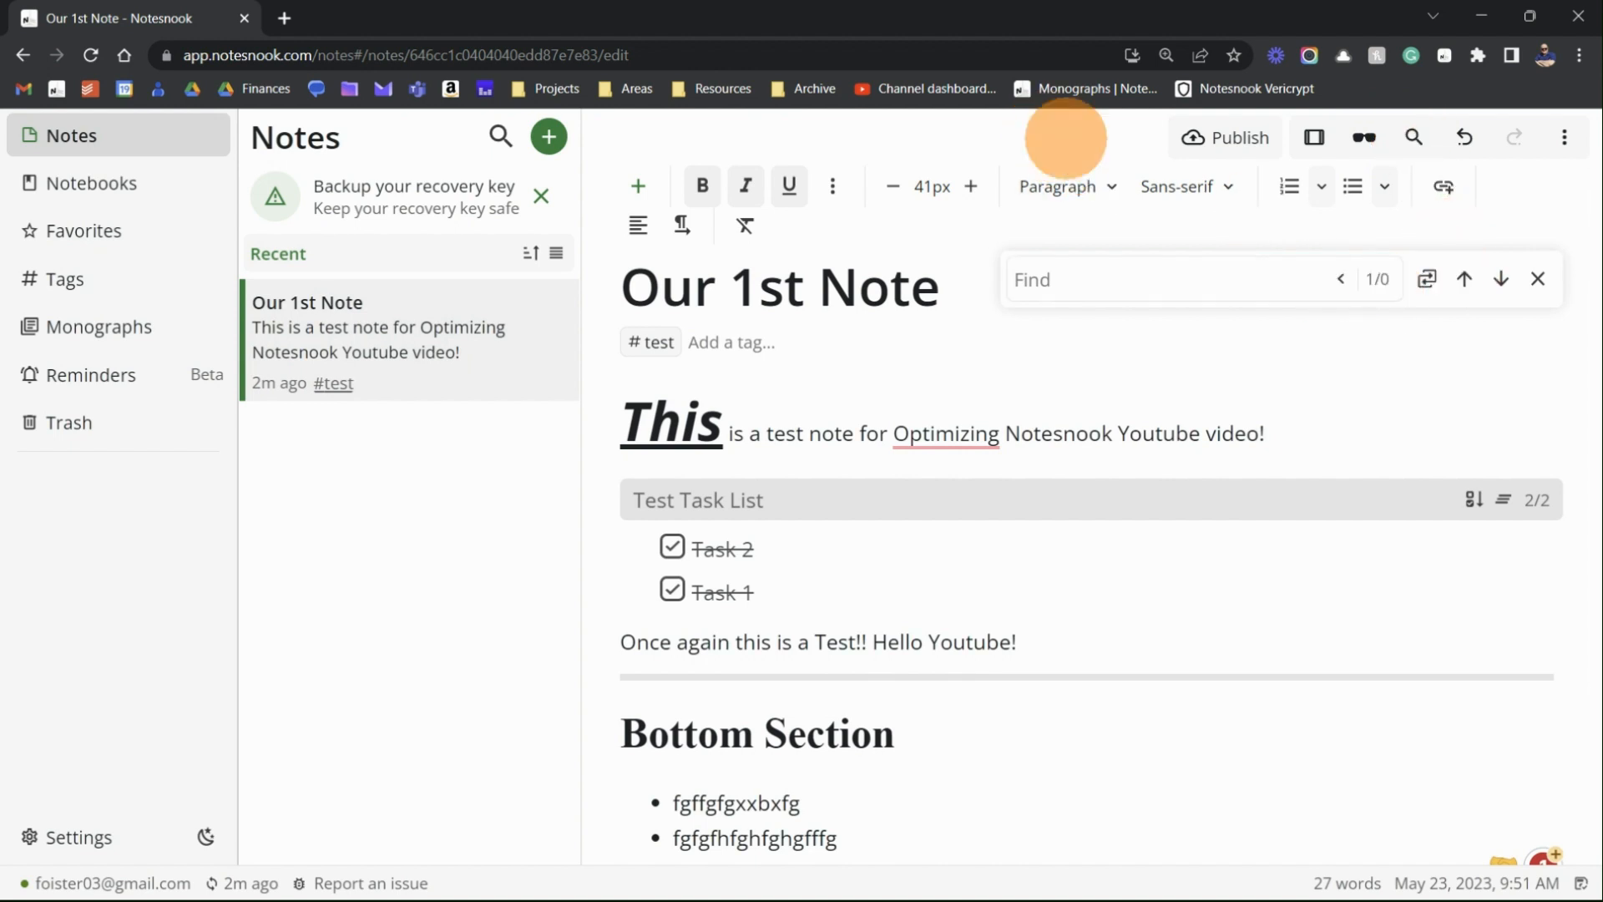
click(1414, 137)
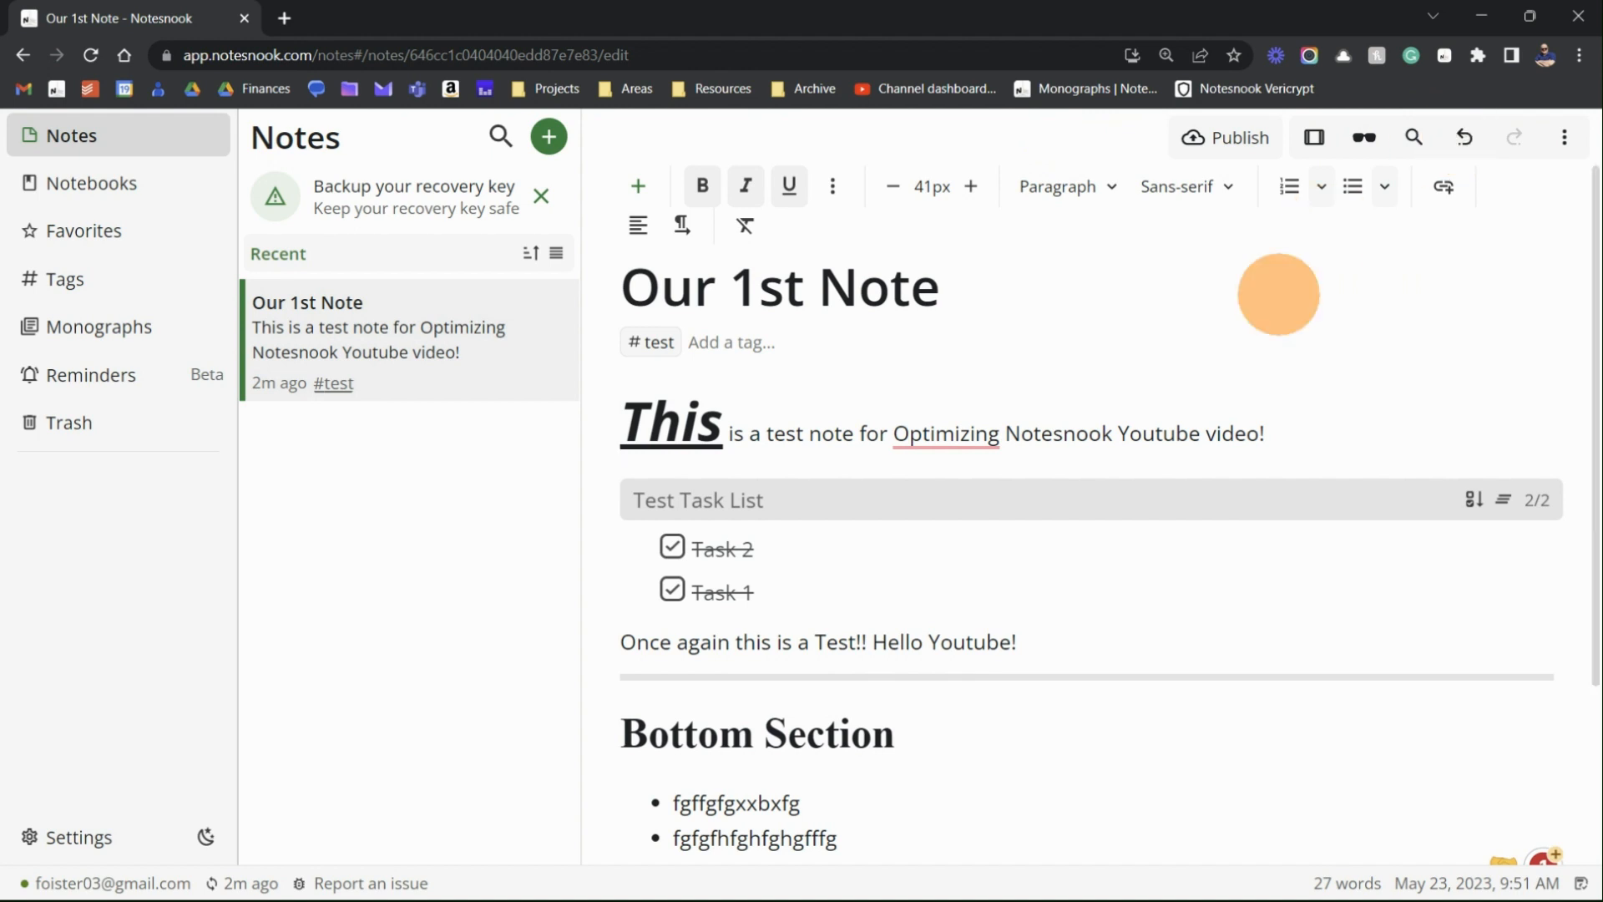
- Add the line "AAAAAAAAAAAAAAAAAAAA" below the bulleted list, and undo and redo it
scroll(1142, 468, down, 3)
click(637, 707)
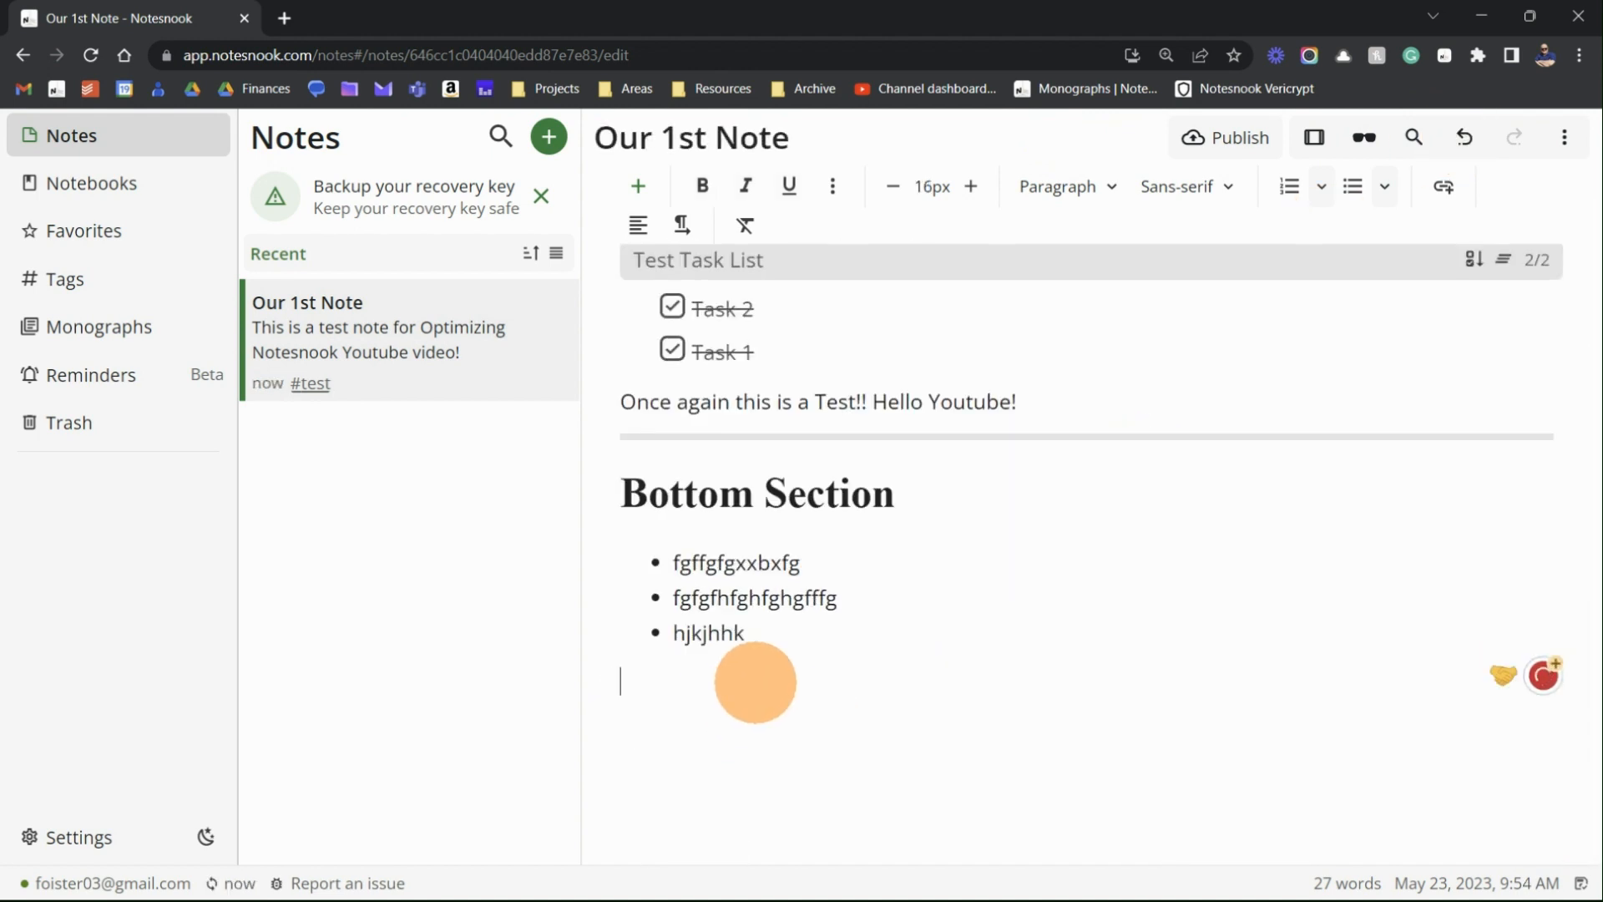
text(AAAAAAAAAAAAAAAAAAAA)
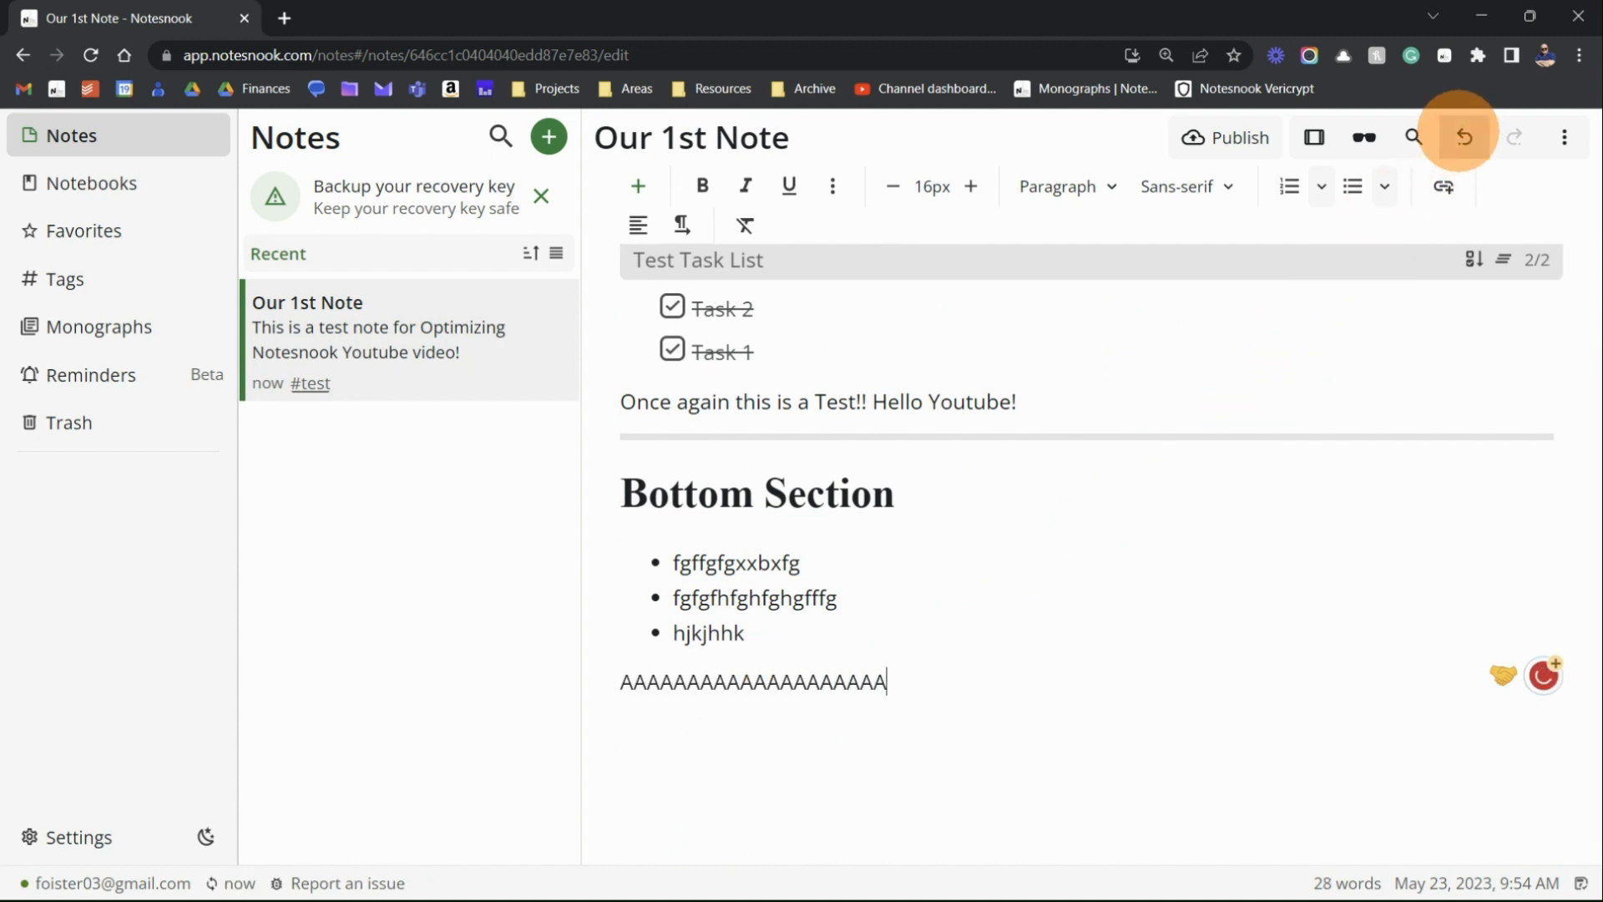
click(1464, 136)
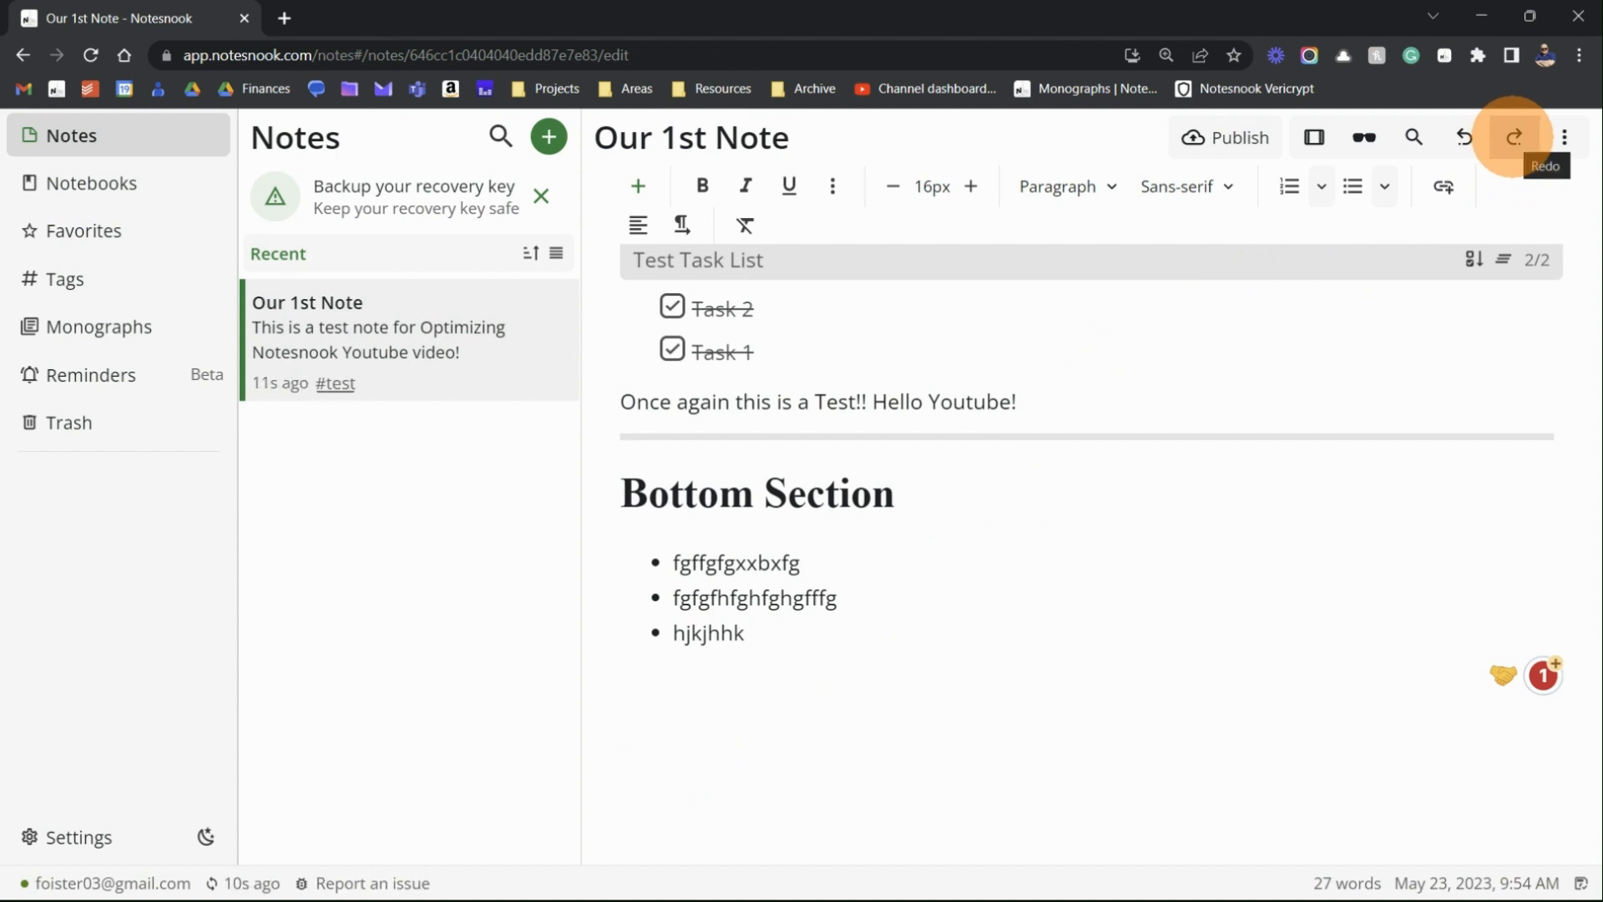
click(1515, 137)
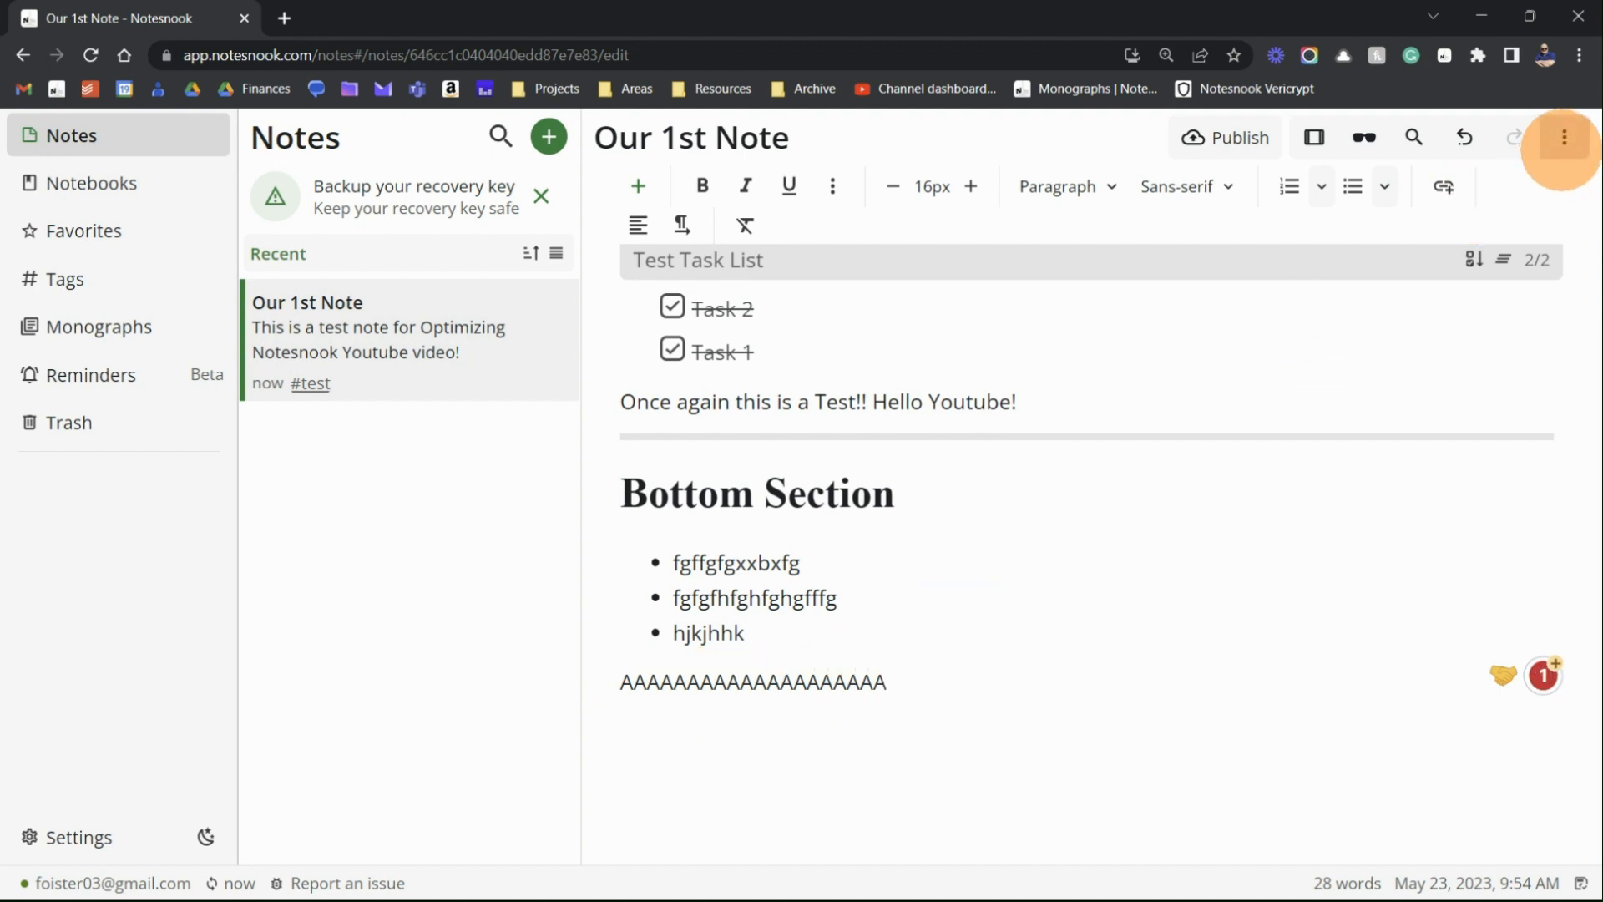
- Pin the note and mark it as a favorite in its properties
click(1564, 137)
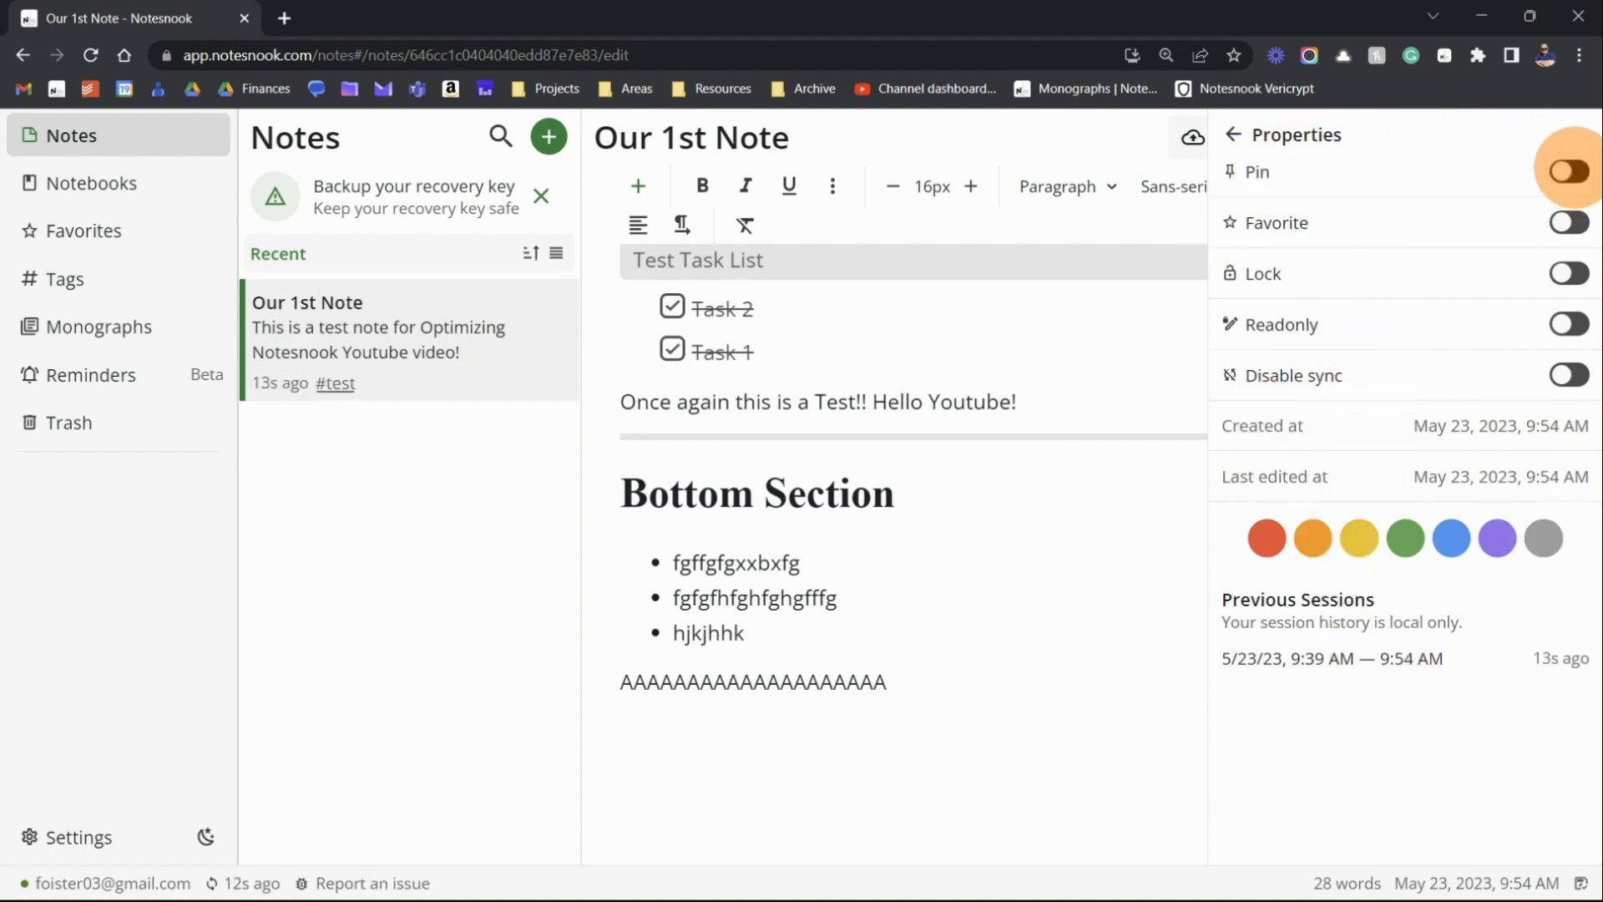
click(1570, 172)
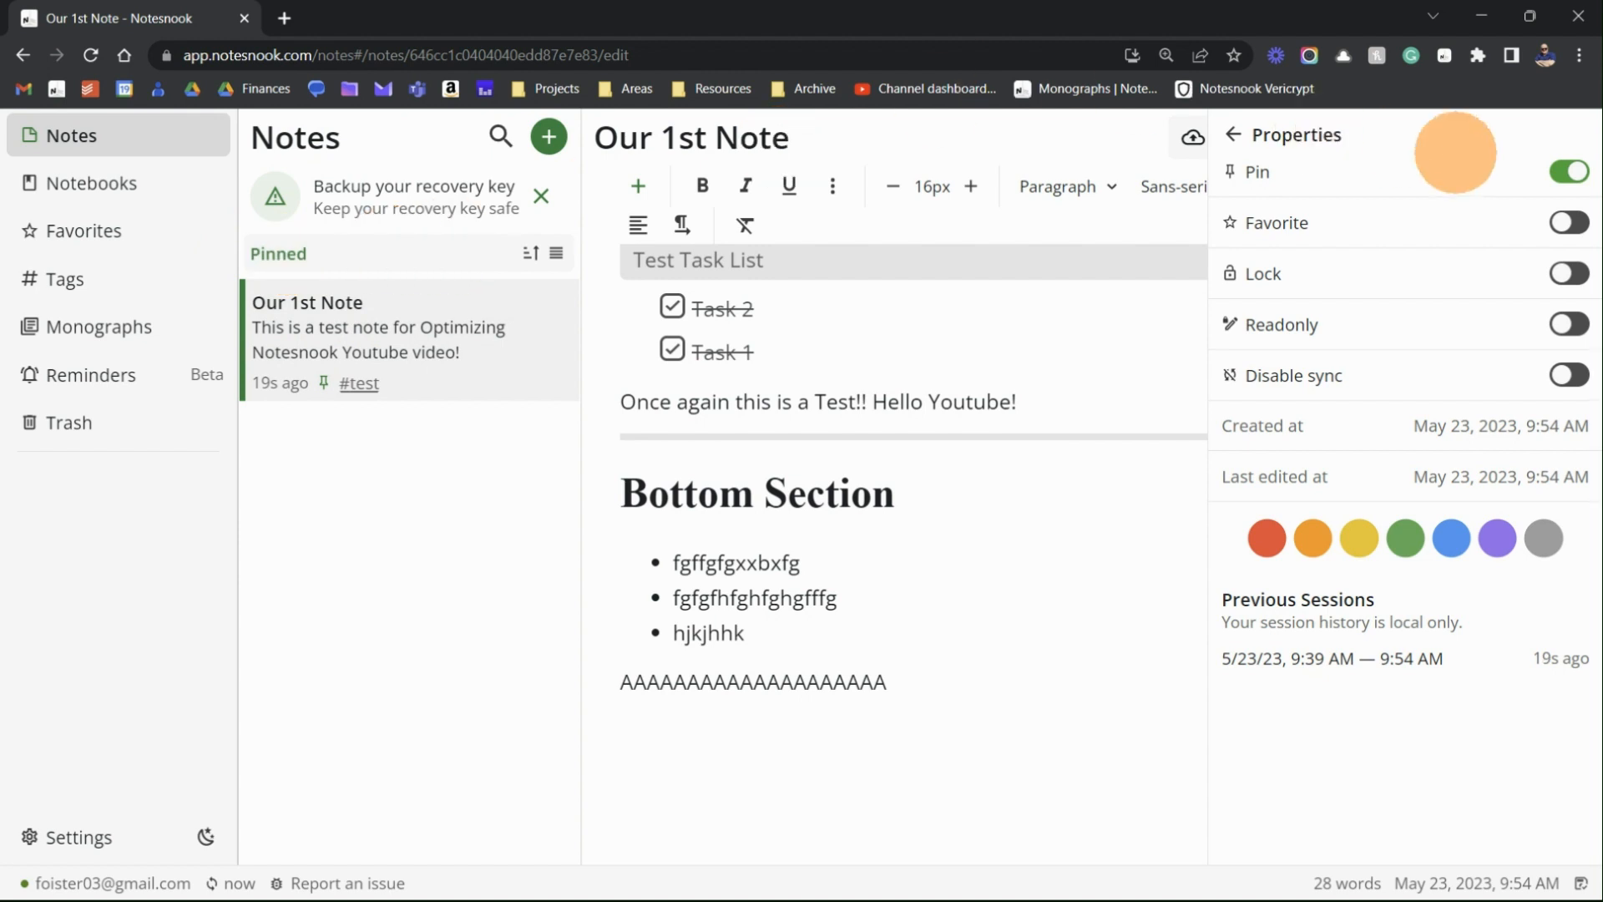
click(1568, 222)
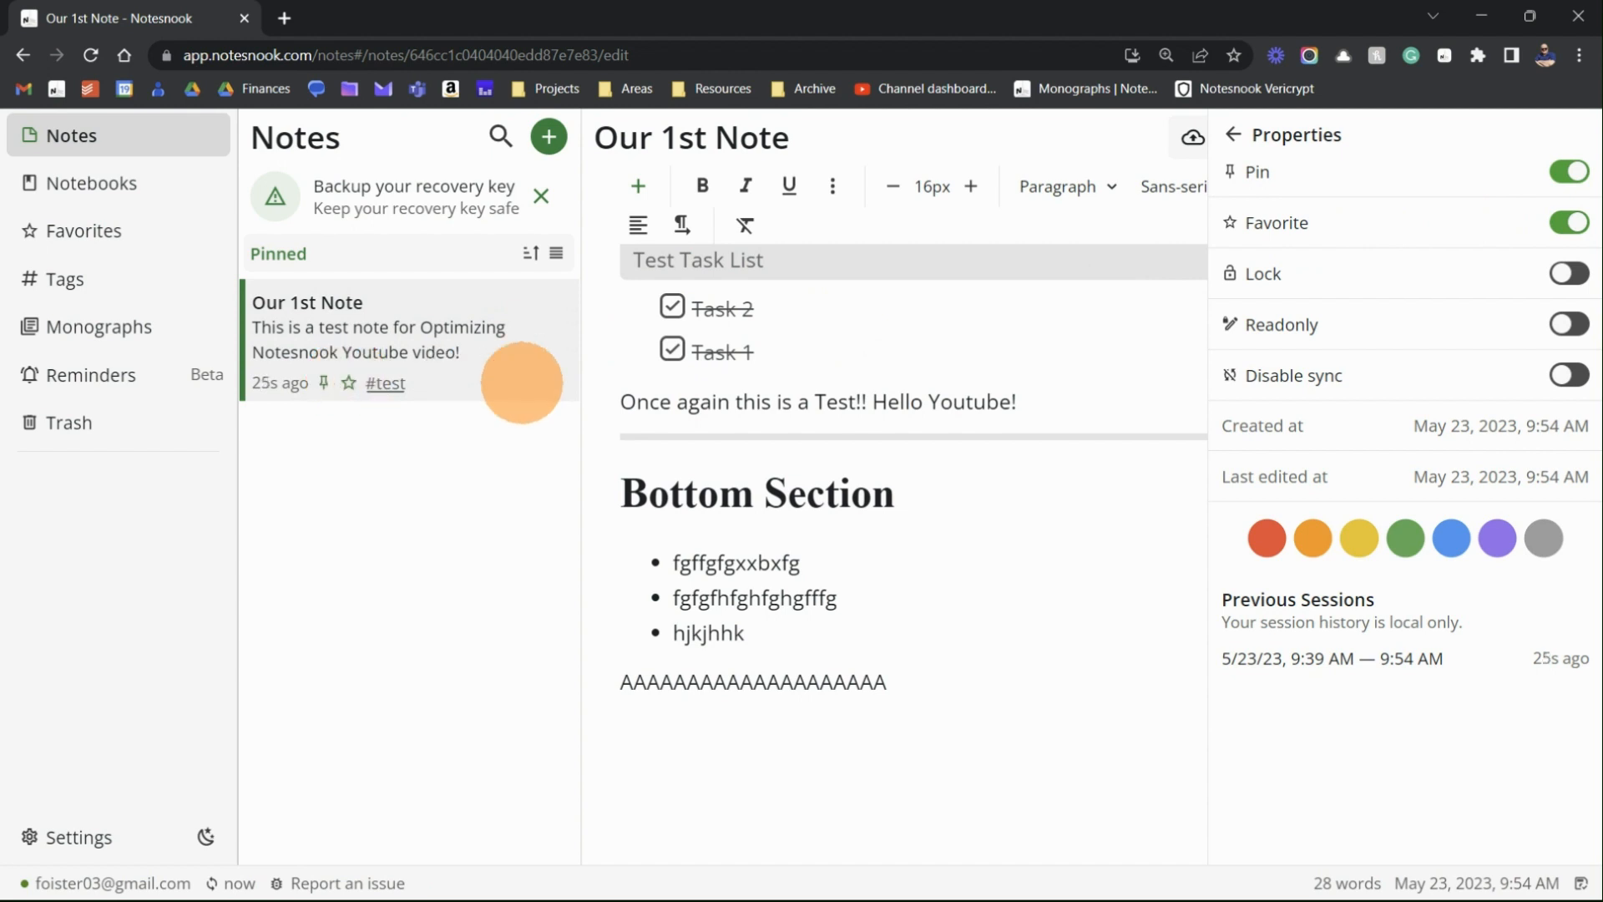
- Try to lock the note, try its read-only mode and switch it off again, and close the note's properties
click(1570, 273)
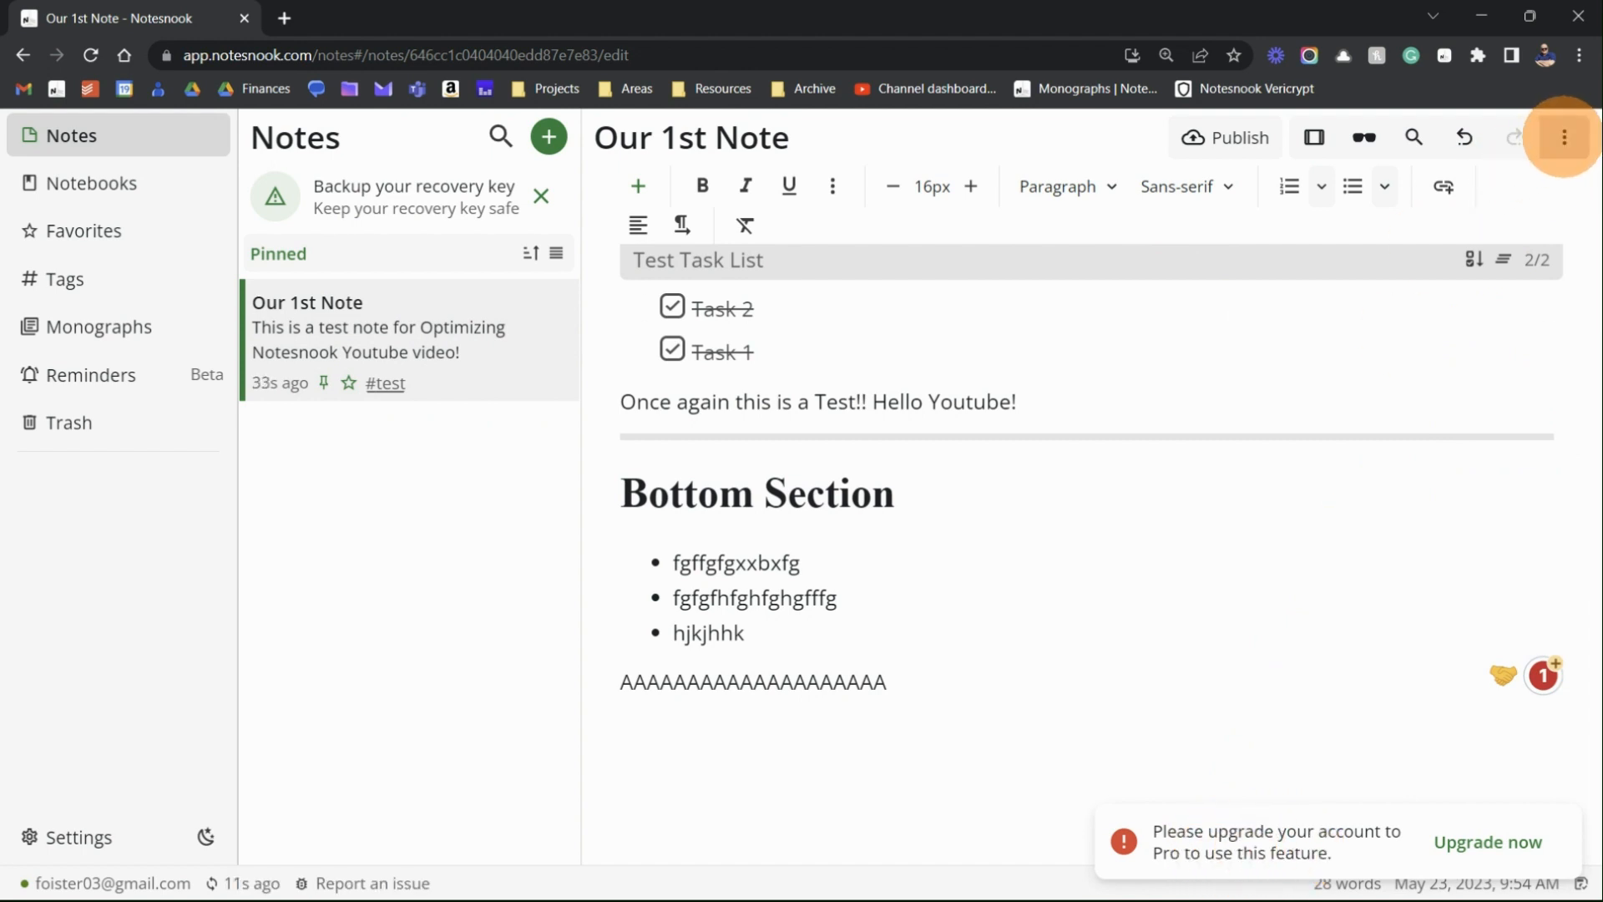
click(1563, 137)
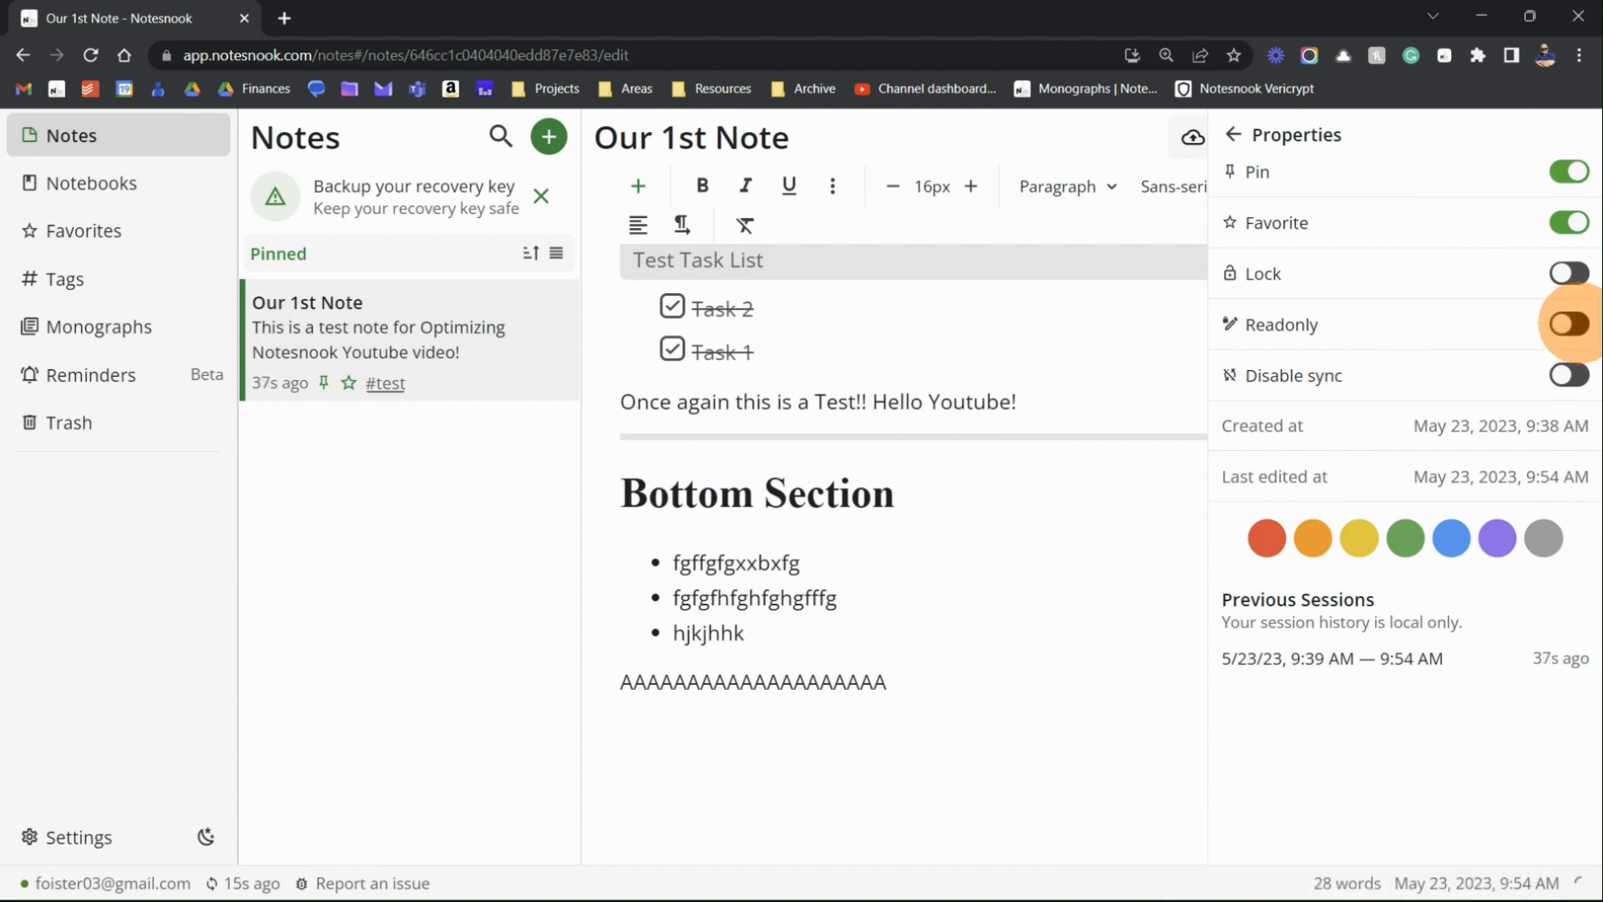
click(1569, 324)
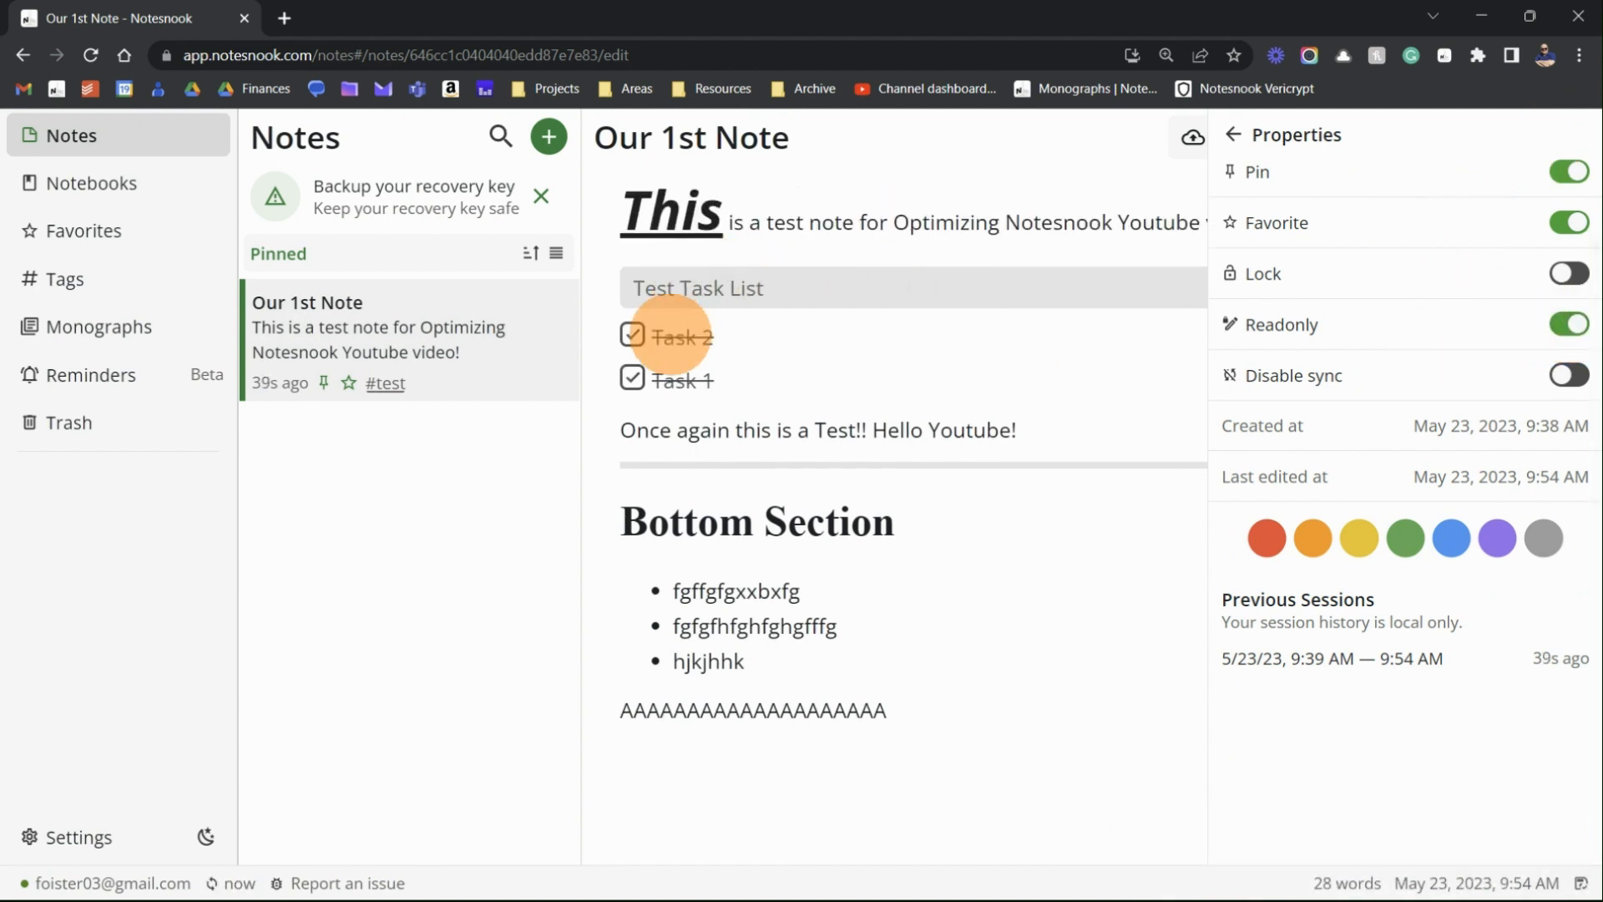
click(673, 334)
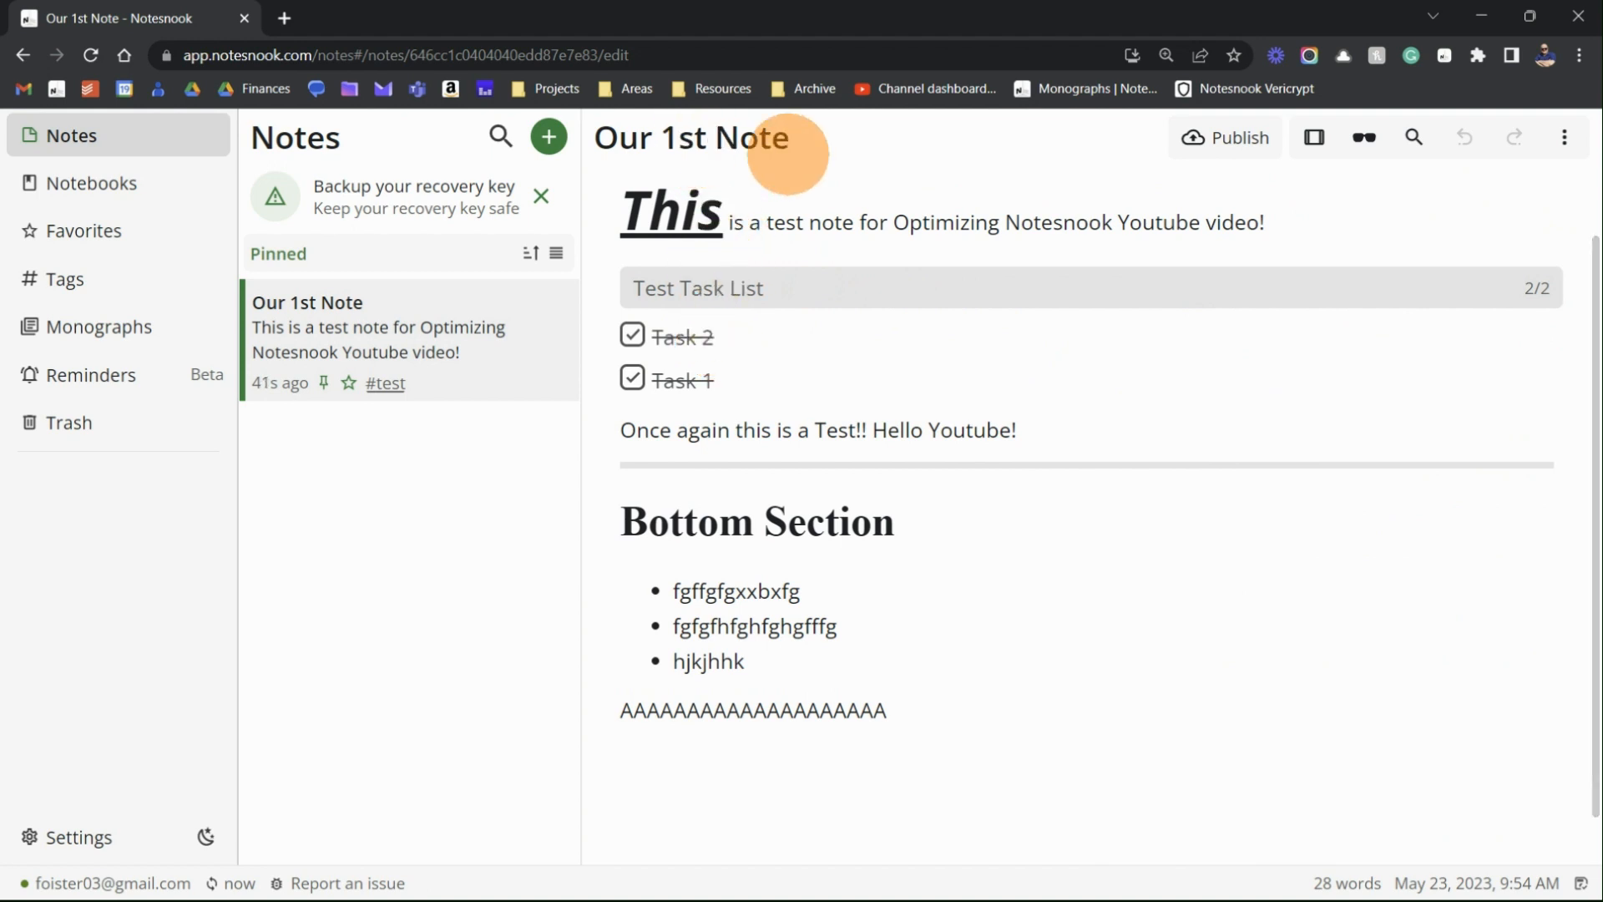
click(1564, 137)
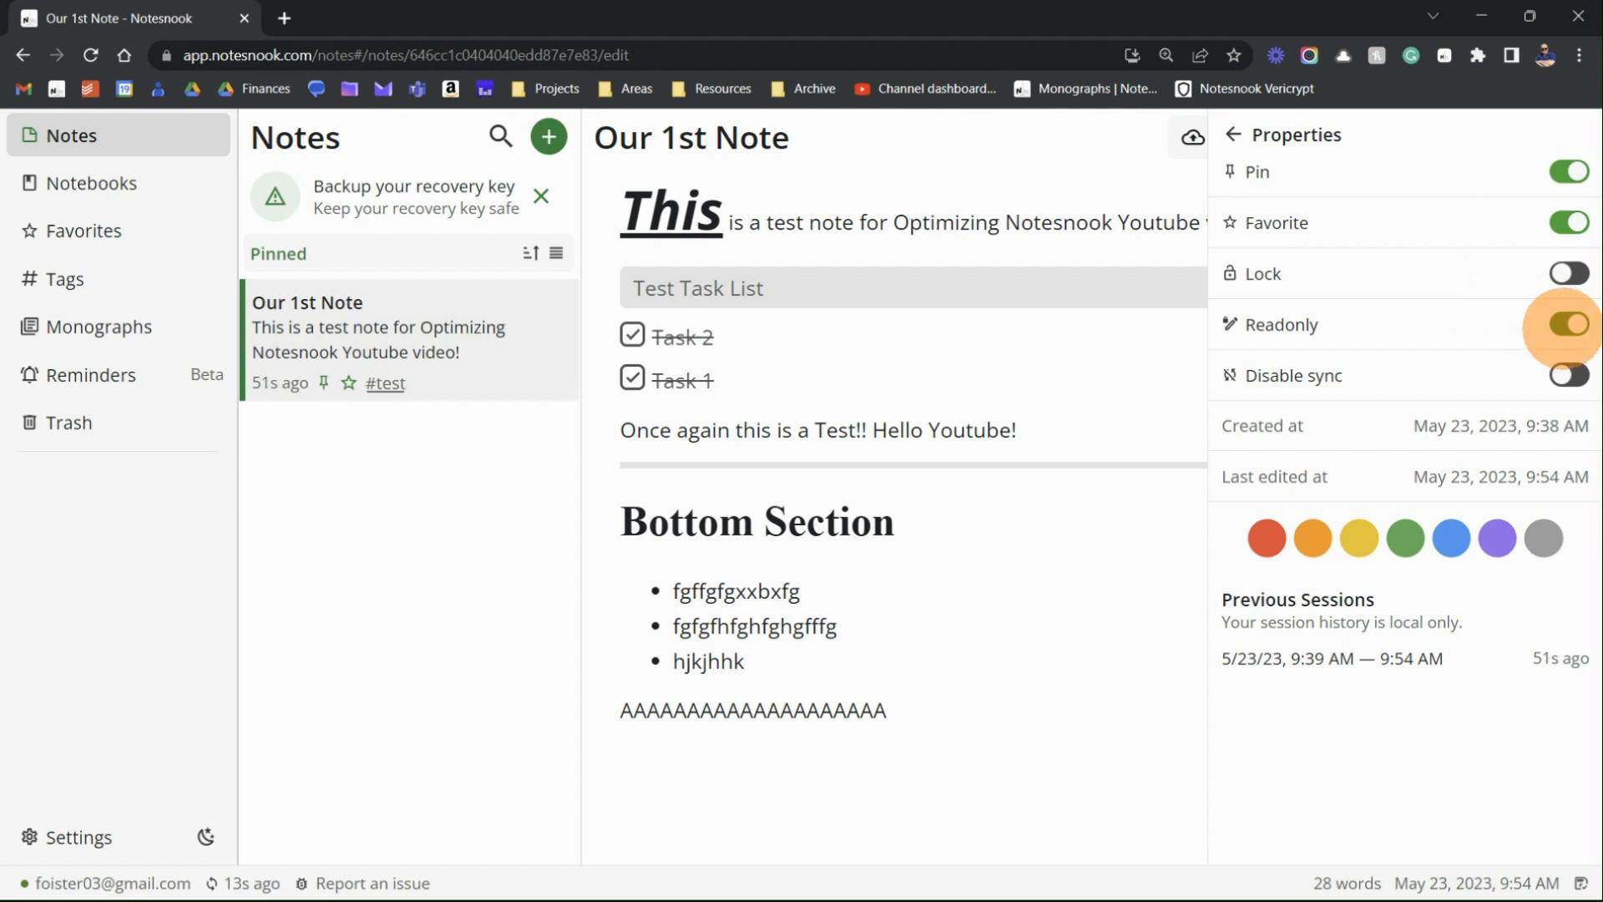
click(1569, 324)
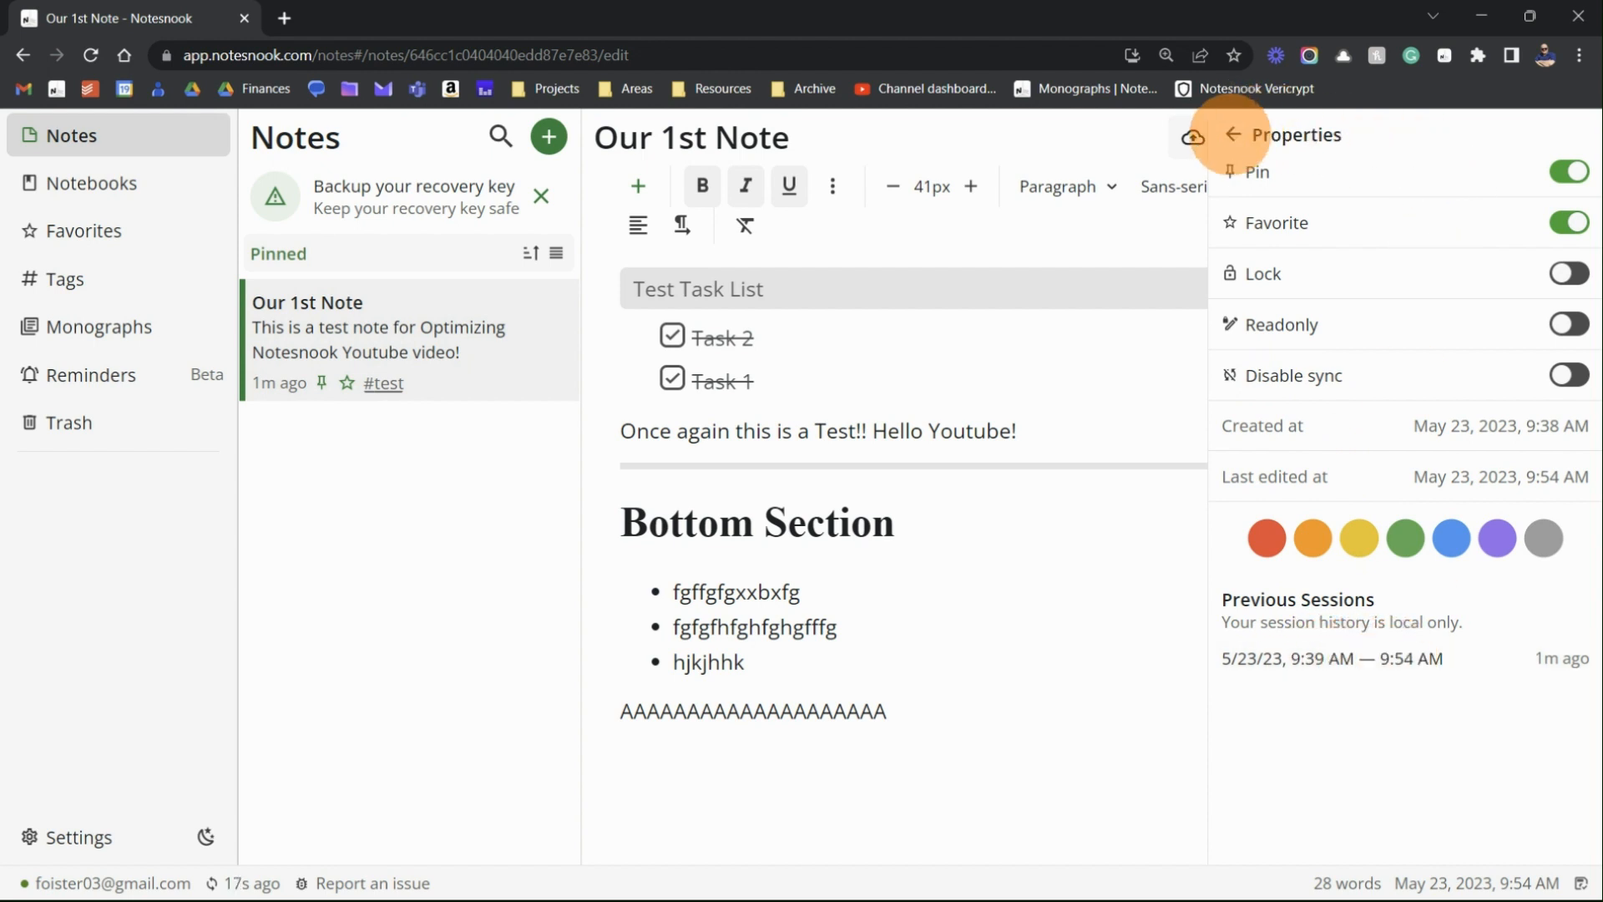
click(1233, 134)
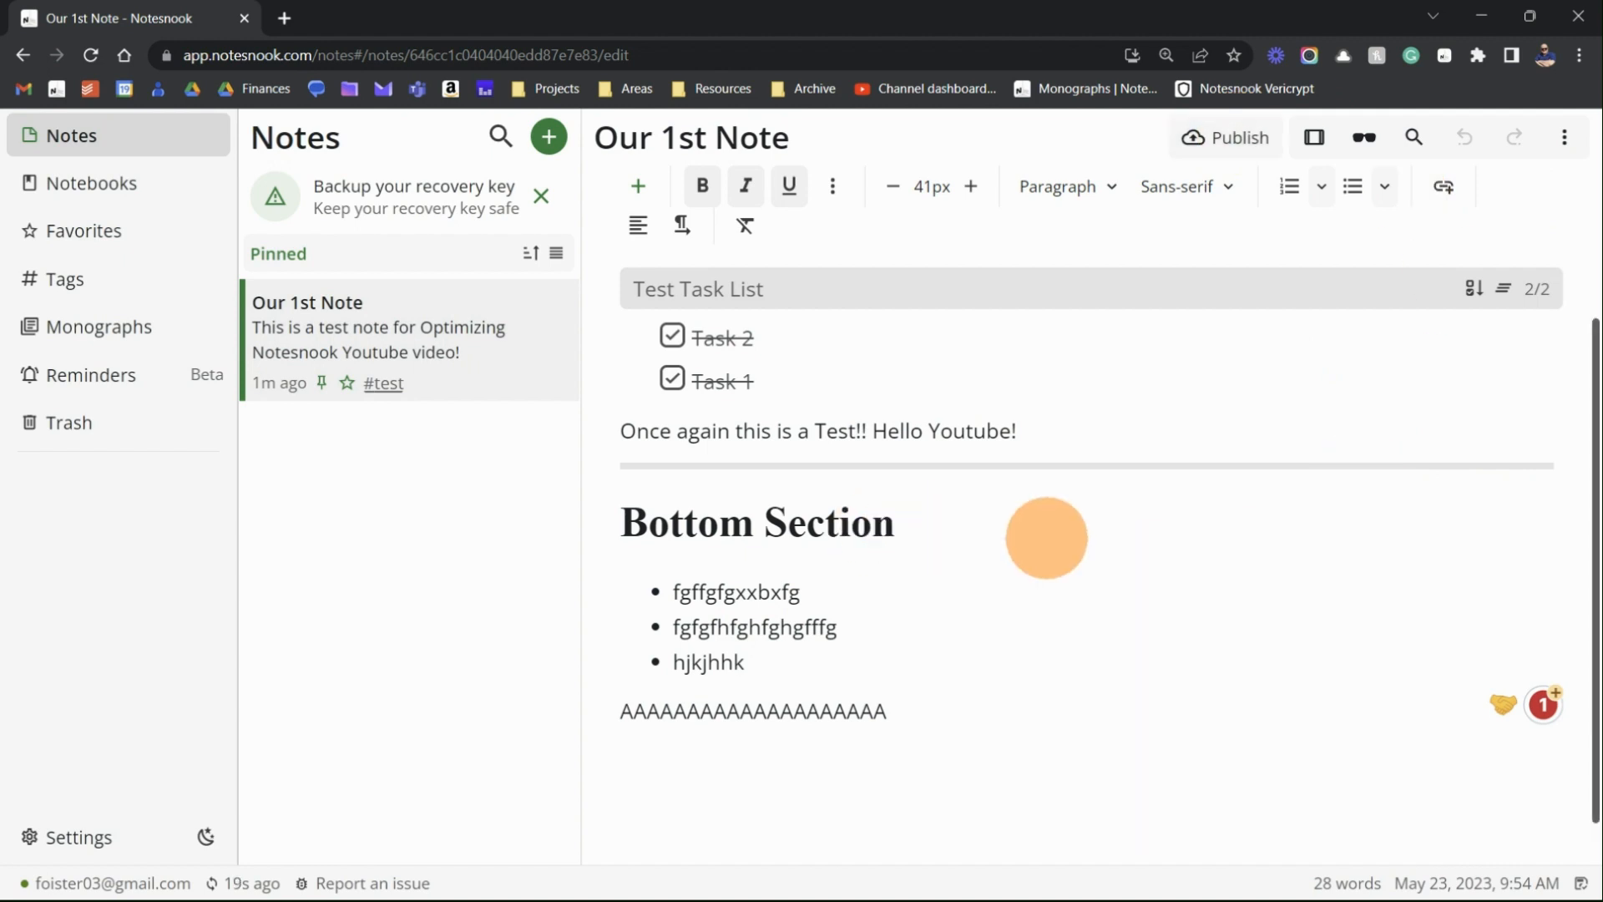